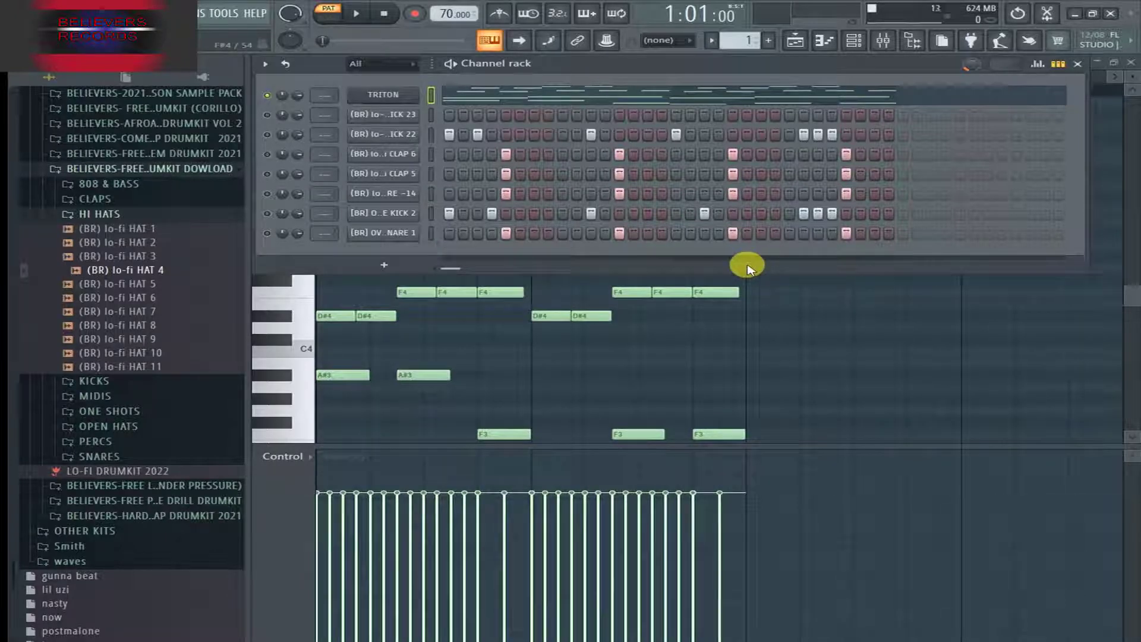
{"action": "mouse_move", "coordinate": [463, 268]}
{"action": "left_mouse_down"}
{"action": "mouse_move", "coordinate": [476, 272]}
{"action": "mouse_move", "coordinate": [452, 274]}
{"action": "left_mouse_up"}
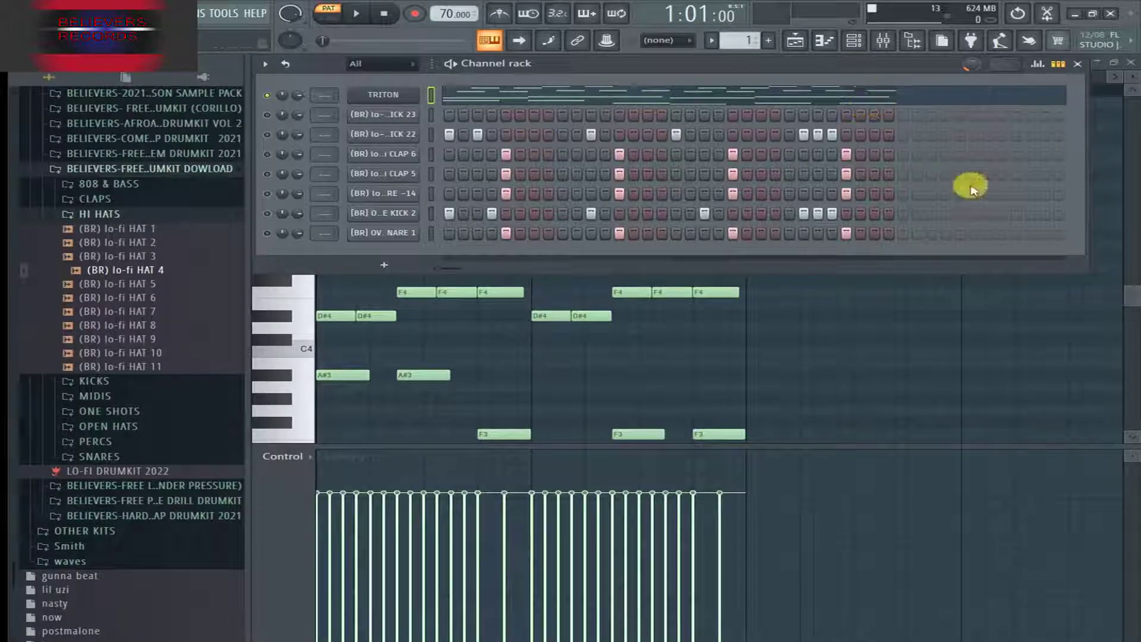
{"action": "left_click_drag", "start_coordinate": [564, 65], "coordinate": [559, 78]}
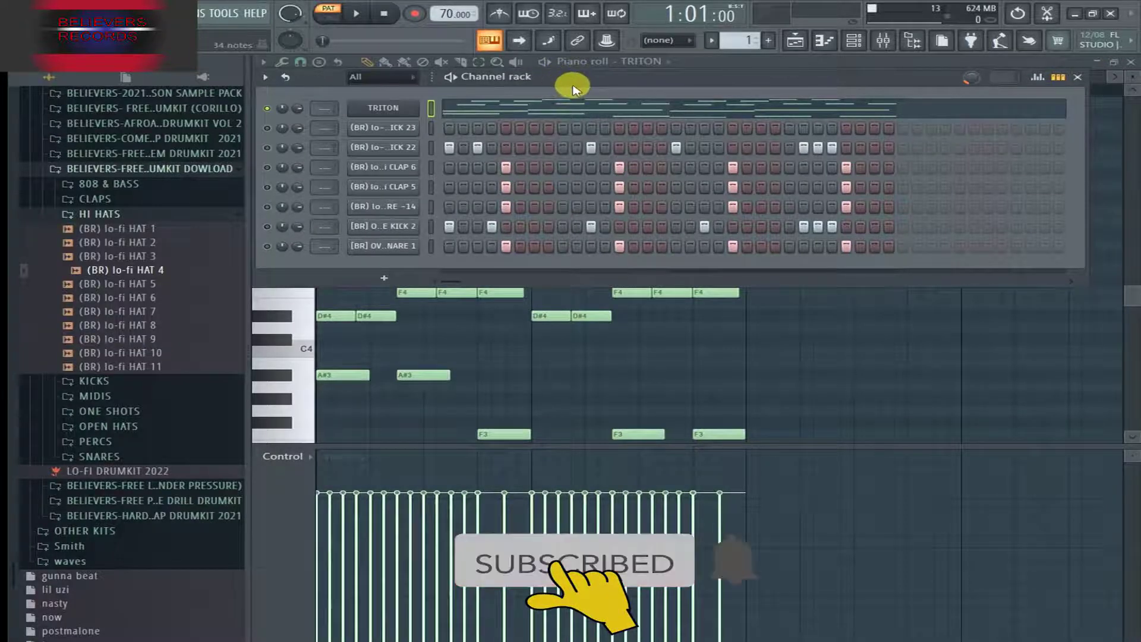
{"action": "left_click_drag", "start_coordinate": [568, 76], "coordinate": [574, 63]}
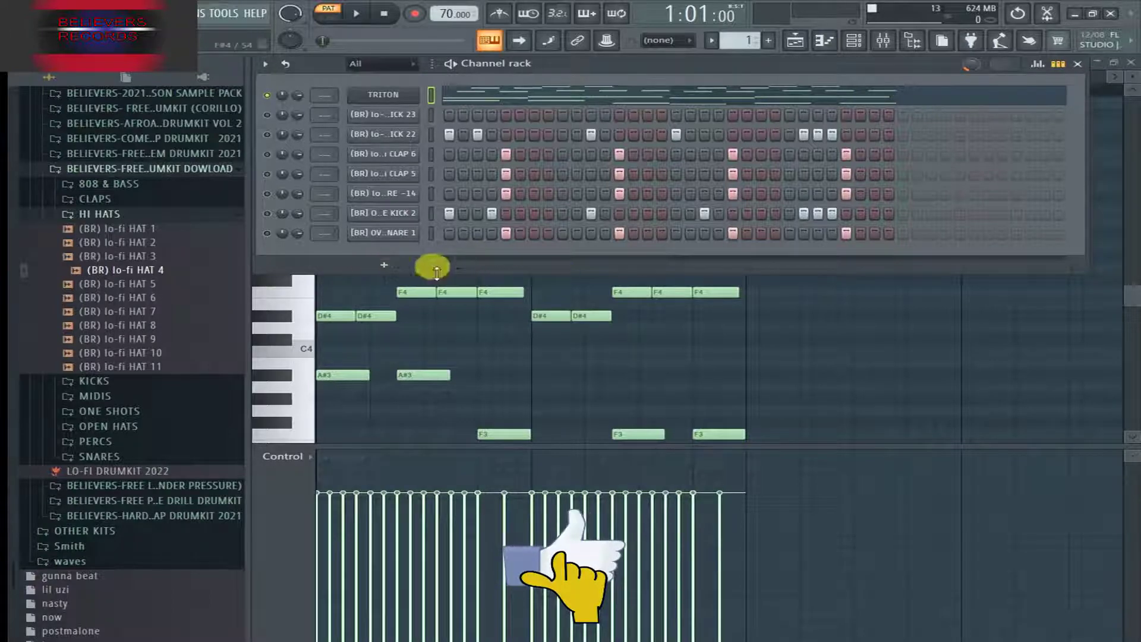
Step: Add a Morphine synthesizer channel to the channel rack and close its plugin window
{"action": "left_click", "coordinate": [388, 267]}
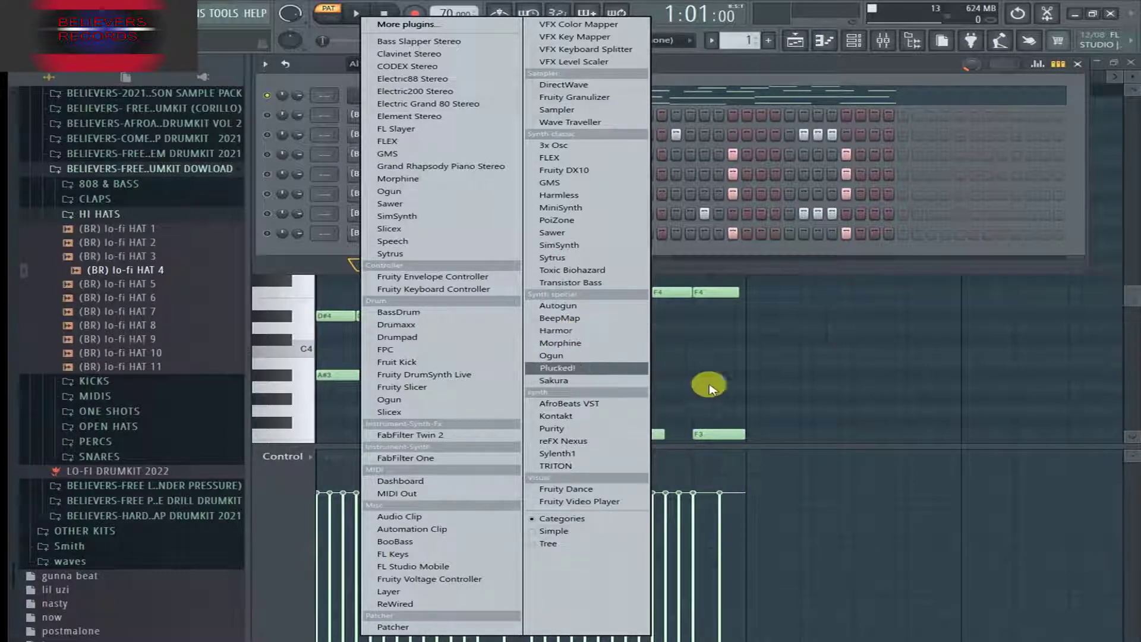
{"action": "left_click", "coordinate": [583, 345]}
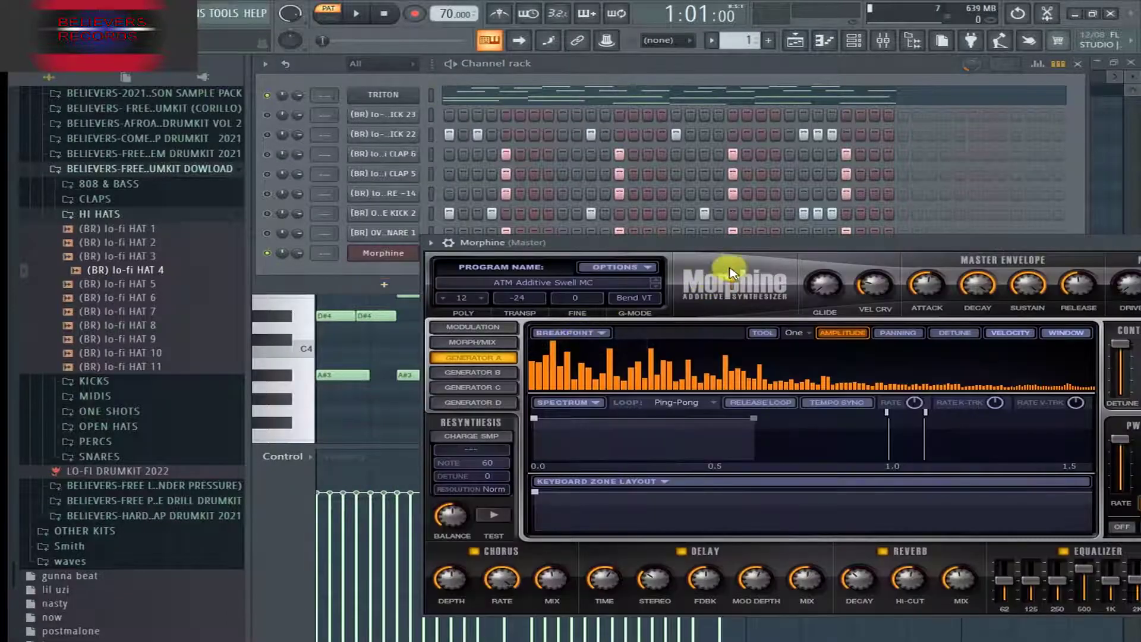
{"action": "left_click_drag", "start_coordinate": [740, 253], "coordinate": [584, 189]}
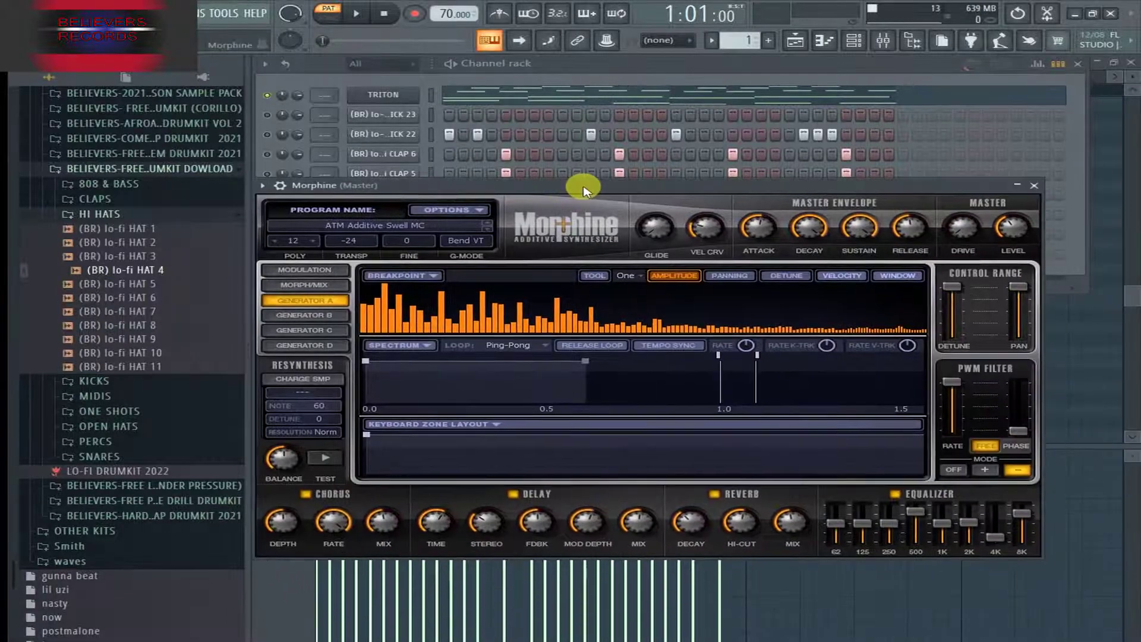
{"action": "left_click", "coordinate": [1034, 187]}
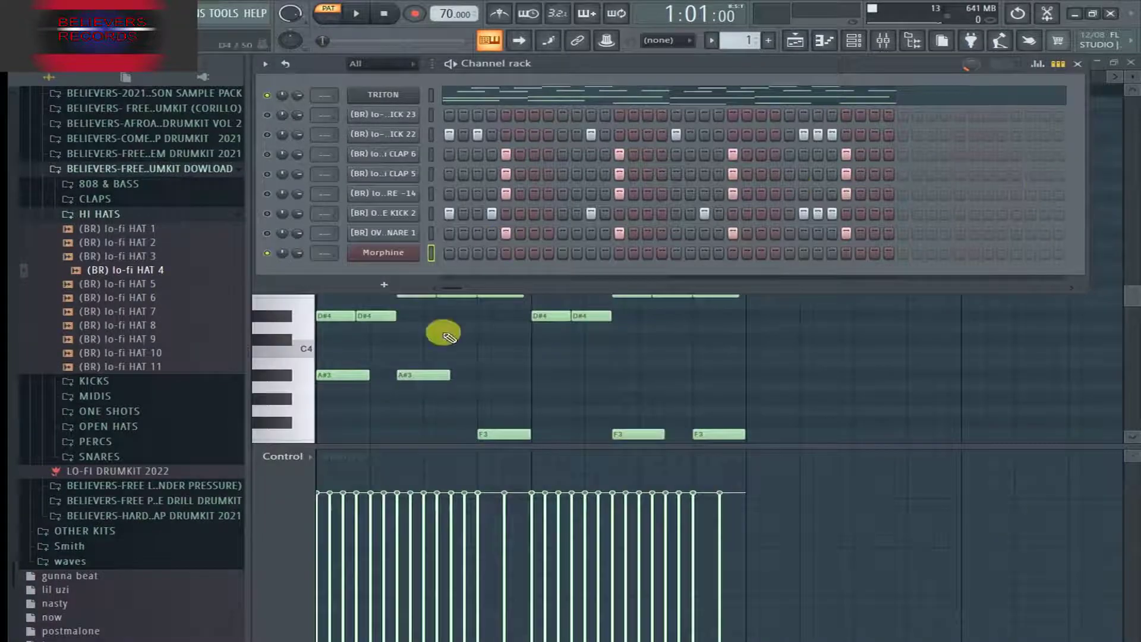
Step: Add a Purity instrument channel to the channel rack and close its plugin window
{"action": "left_click", "coordinate": [386, 284]}
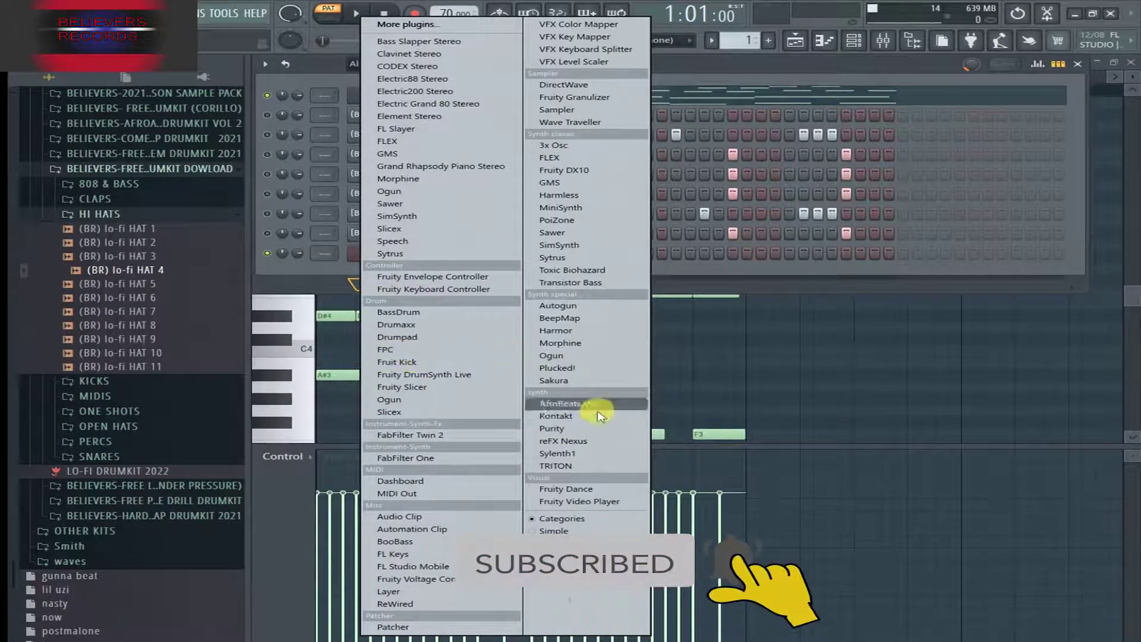
{"action": "left_click", "coordinate": [561, 429]}
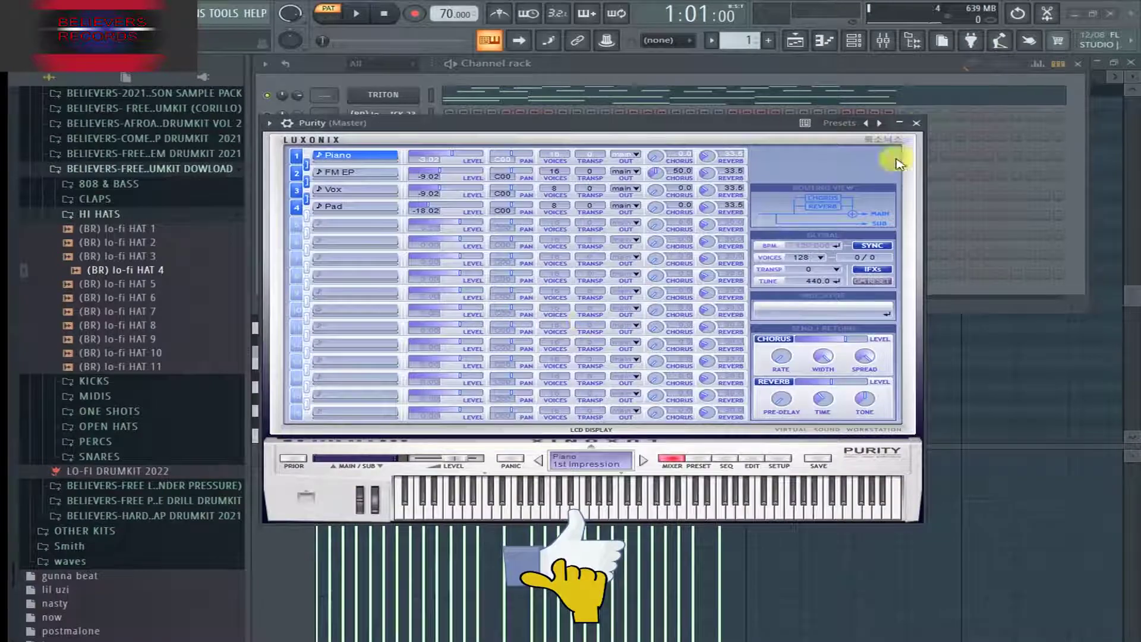
{"action": "left_click", "coordinate": [916, 123]}
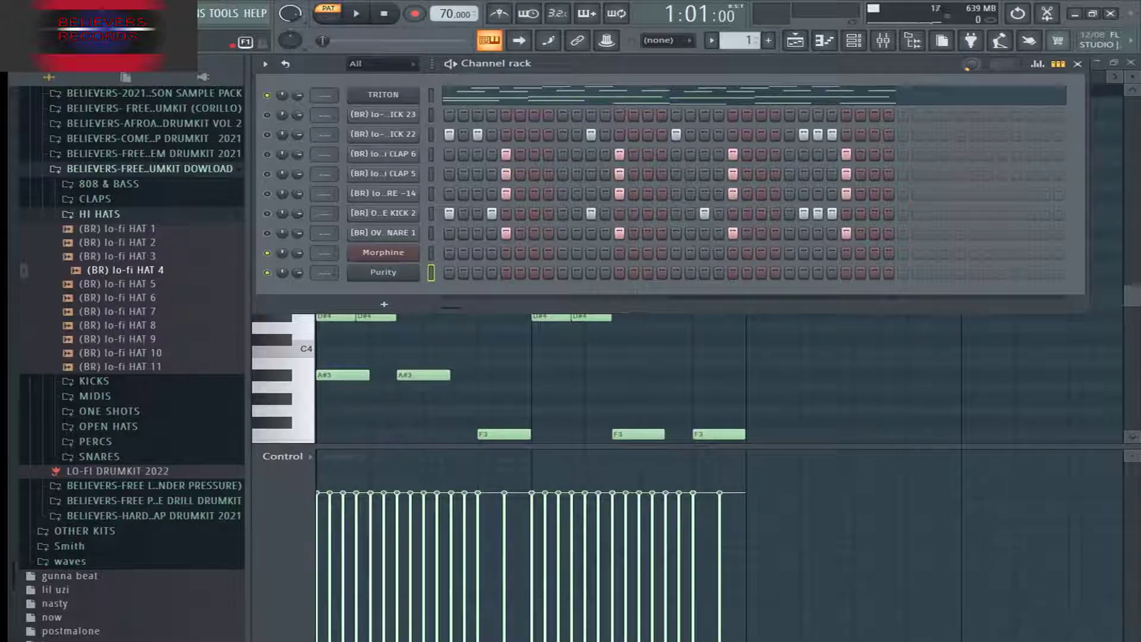
{"action": "left_click", "coordinate": [978, 69]}
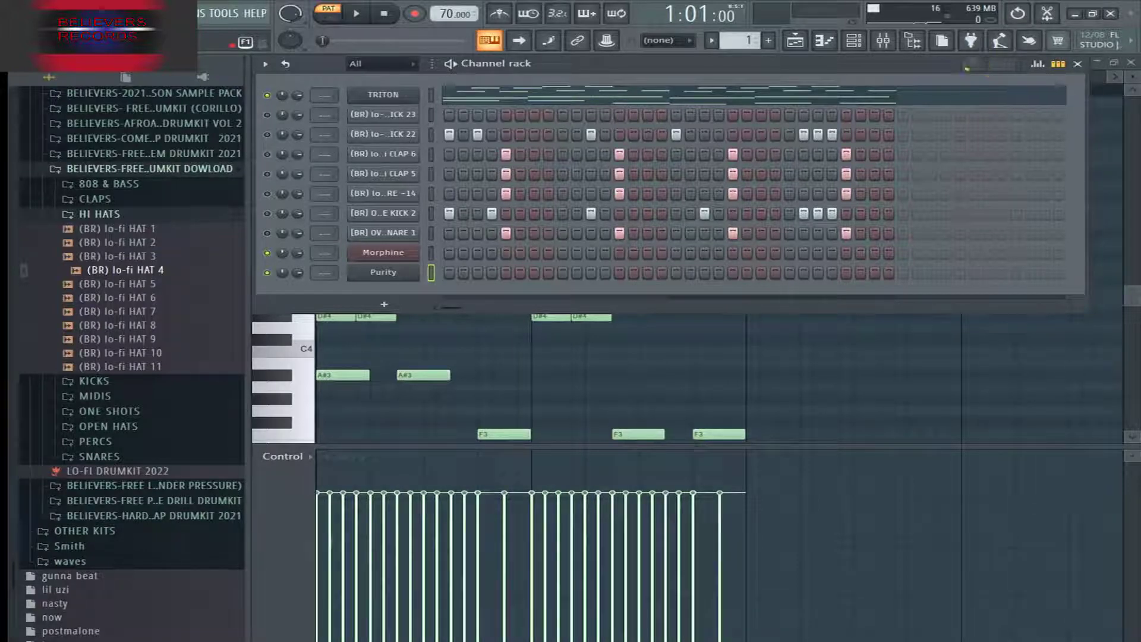
{"action": "left_click", "coordinate": [976, 68]}
{"action": "left_click", "coordinate": [974, 67]}
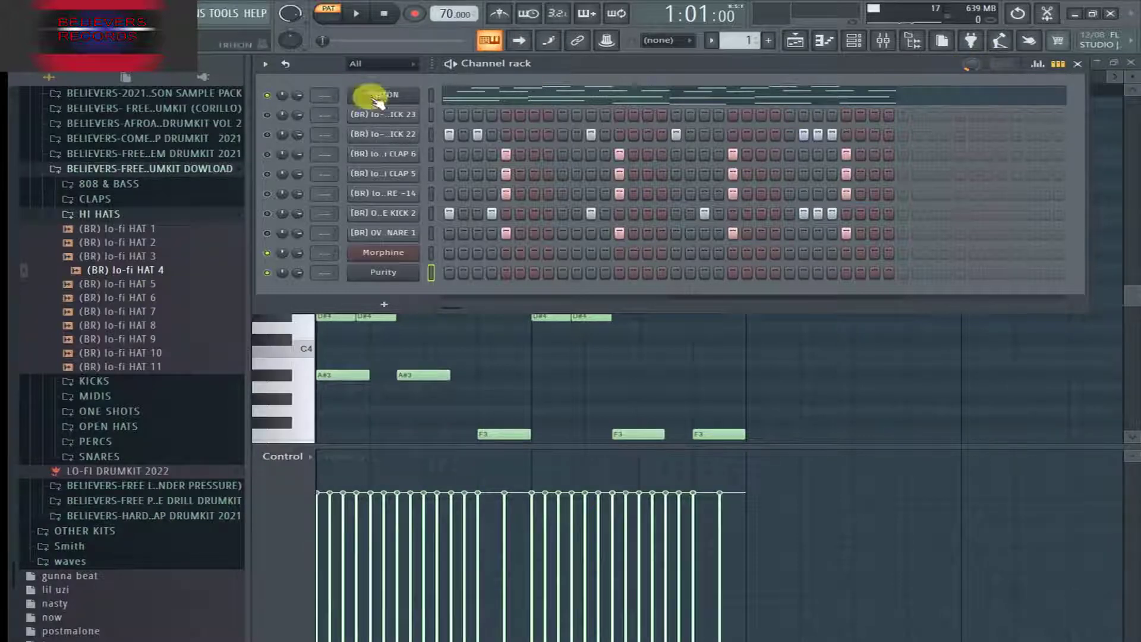
Step: Filter the channel rack to the Unsorted group and return the filter to All
{"action": "left_click", "coordinate": [392, 68]}
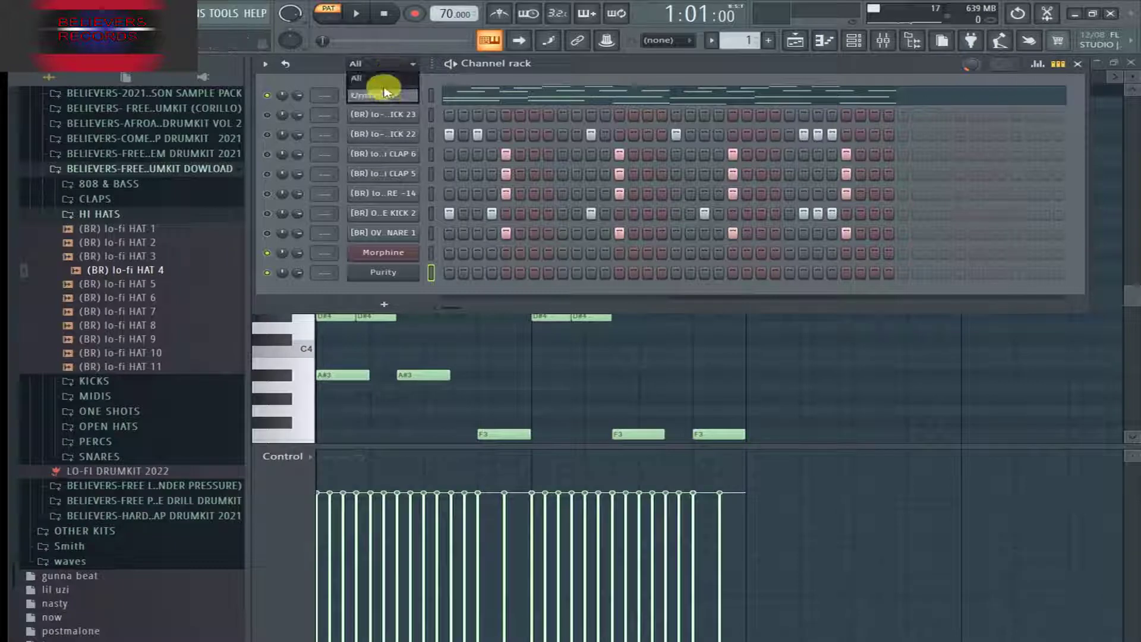
{"action": "left_click", "coordinate": [414, 89]}
{"action": "left_click", "coordinate": [408, 65]}
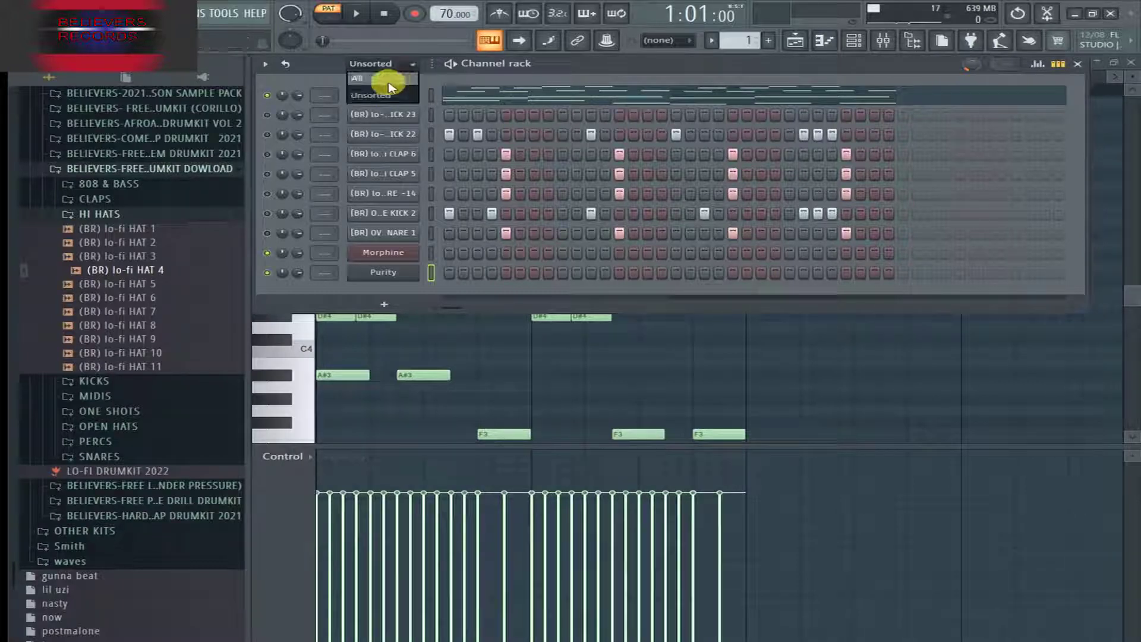
{"action": "left_click", "coordinate": [387, 79]}
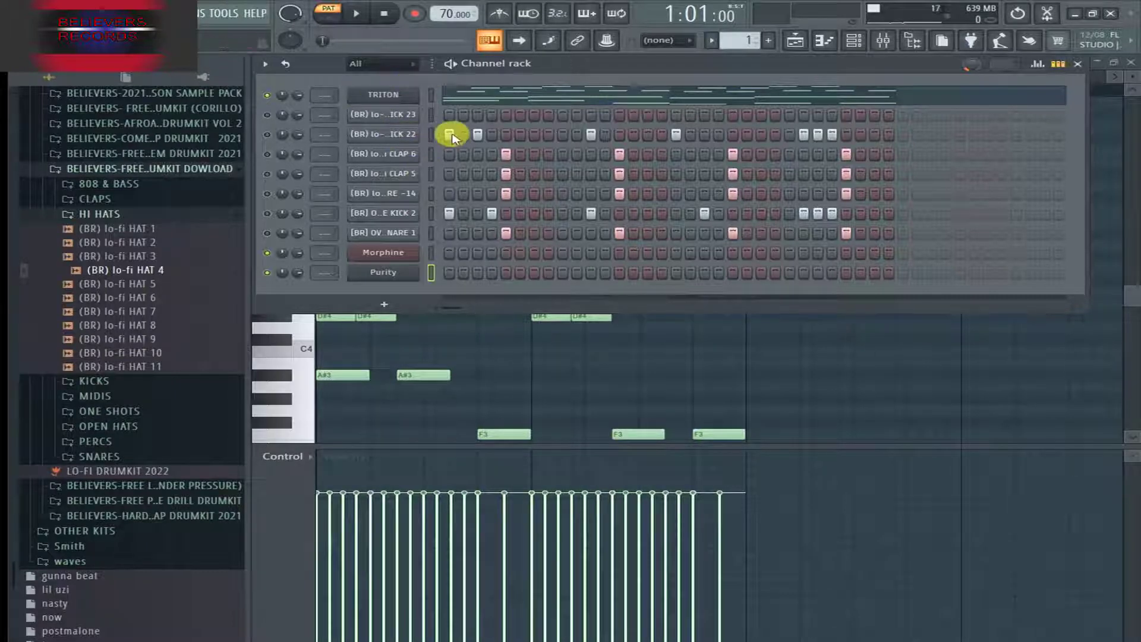
{"action": "left_click", "coordinate": [381, 63]}
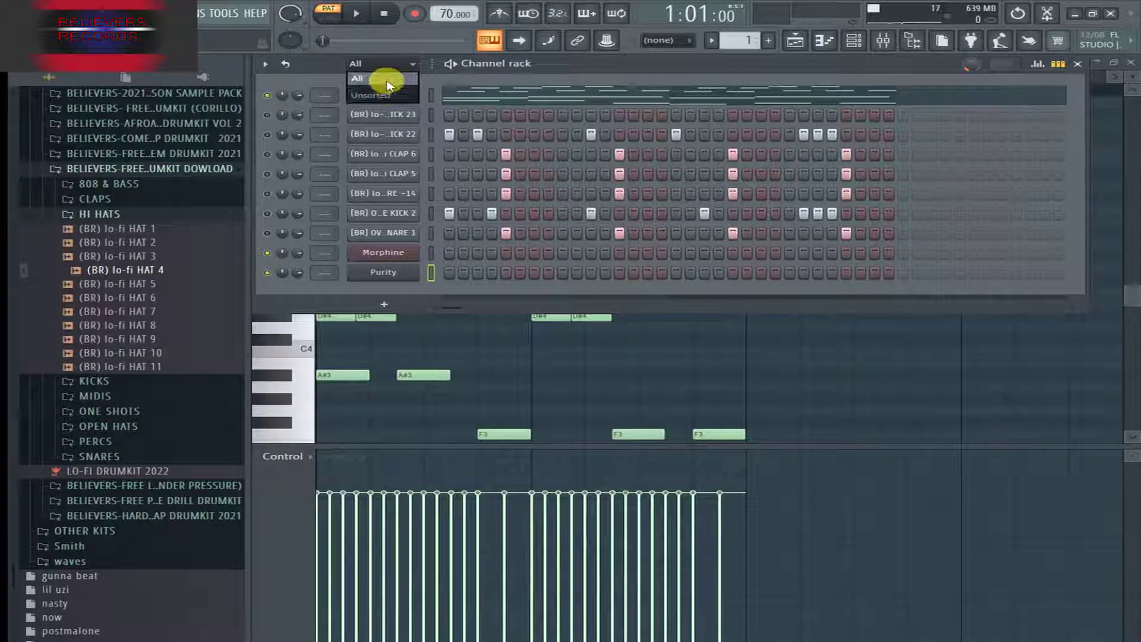
{"action": "left_click", "coordinate": [383, 80]}
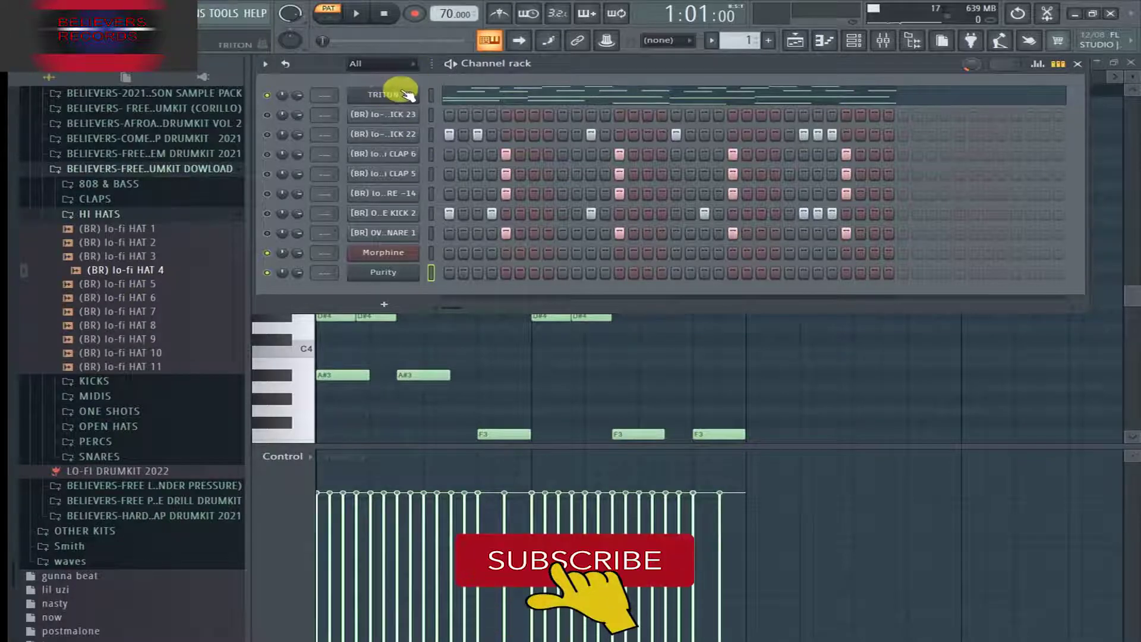
Step: Look at the mixer, return to the channel rack and route the CLAP 6 channel to mixer track 1
{"action": "mouse_move", "coordinate": [550, 71]}
{"action": "left_mouse_down"}
{"action": "mouse_move", "coordinate": [550, 82]}
{"action": "mouse_move", "coordinate": [562, 64]}
{"action": "left_mouse_up"}
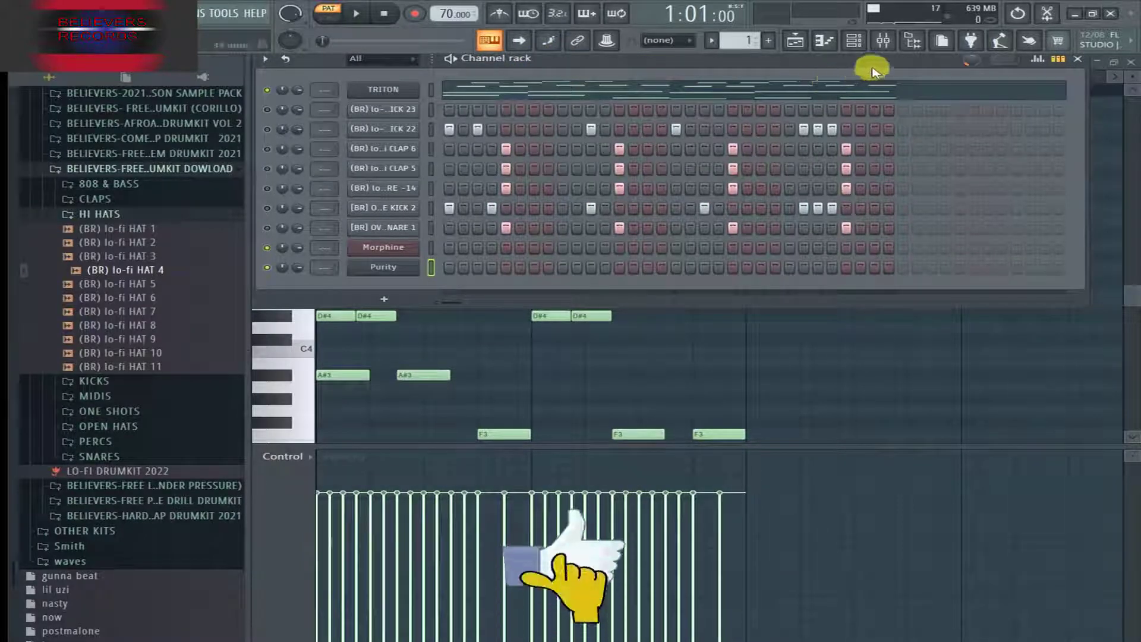
{"action": "left_click", "coordinate": [884, 42]}
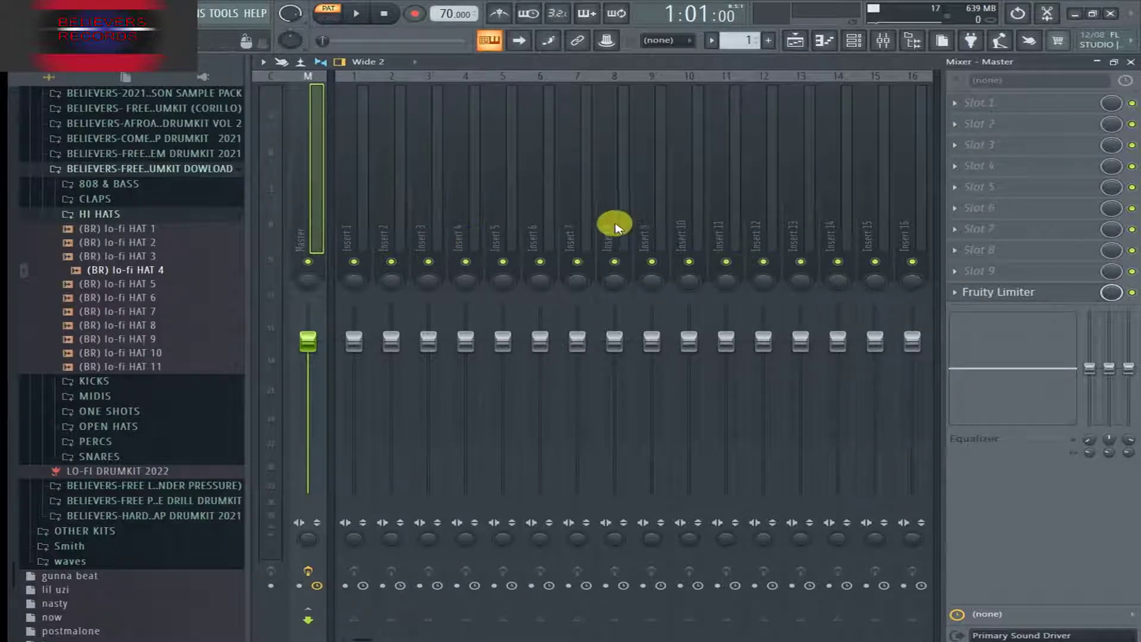
{"action": "left_click", "coordinate": [858, 47]}
{"action": "left_click_drag", "start_coordinate": [591, 53], "coordinate": [557, 70]}
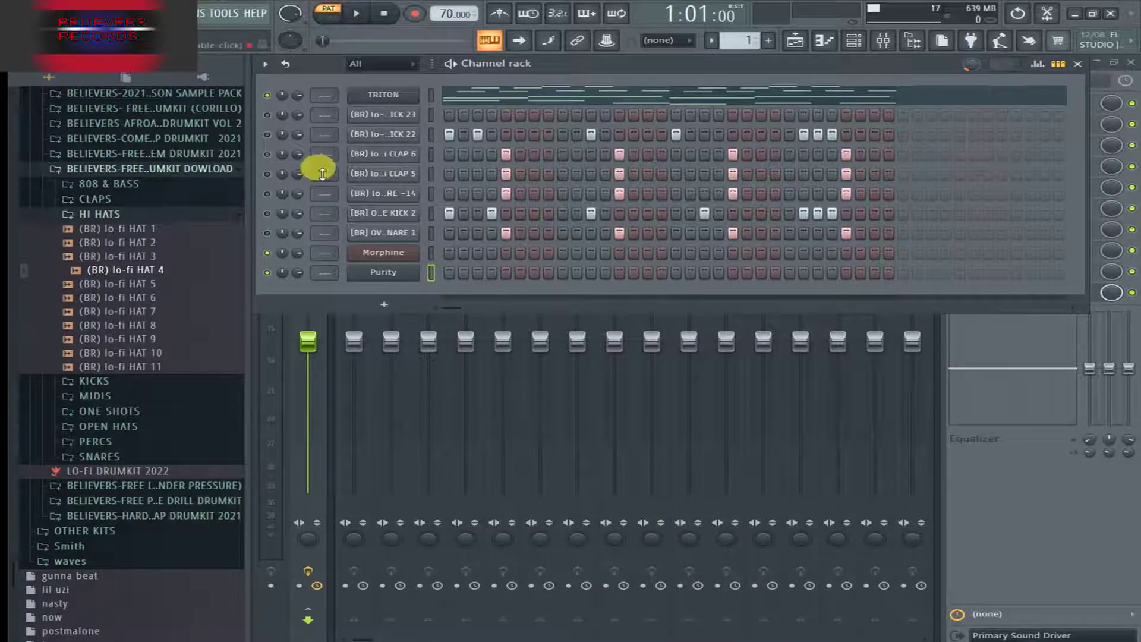
{"action": "scroll", "coordinate": [317, 156], "scroll_direction": "up", "scroll_amount": 1}
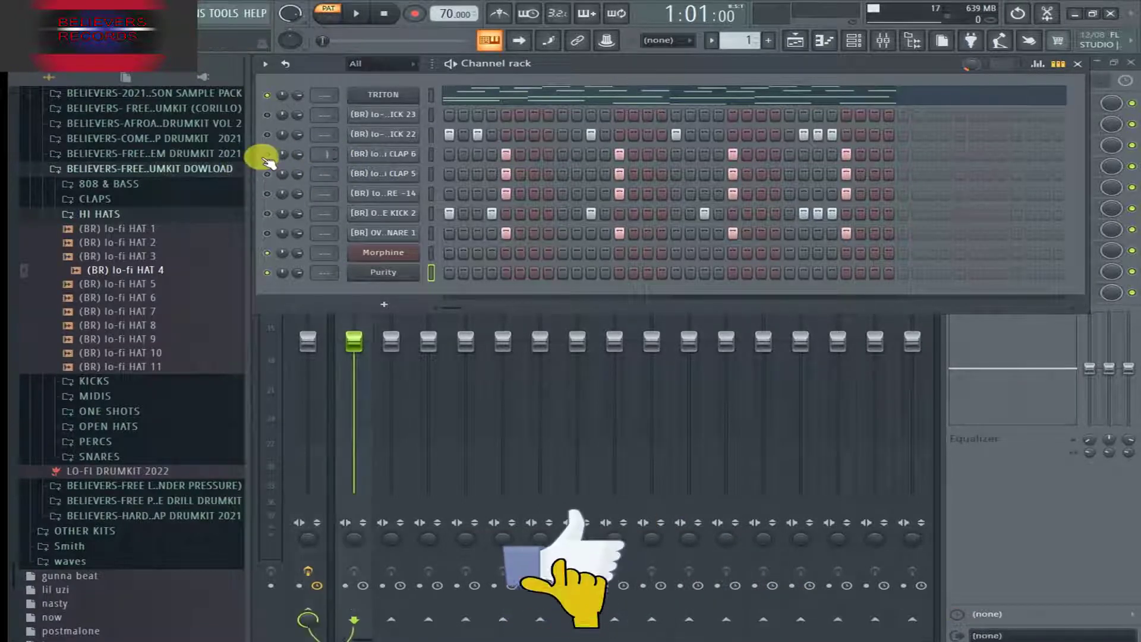
Step: Solo the CLAP 6 channel and play the pattern to check its signal on mixer track Insert 1, stopping playback at the end
{"action": "right_click", "coordinate": [272, 154]}
{"action": "left_click", "coordinate": [272, 154]}
{"action": "left_click", "coordinate": [356, 13]}
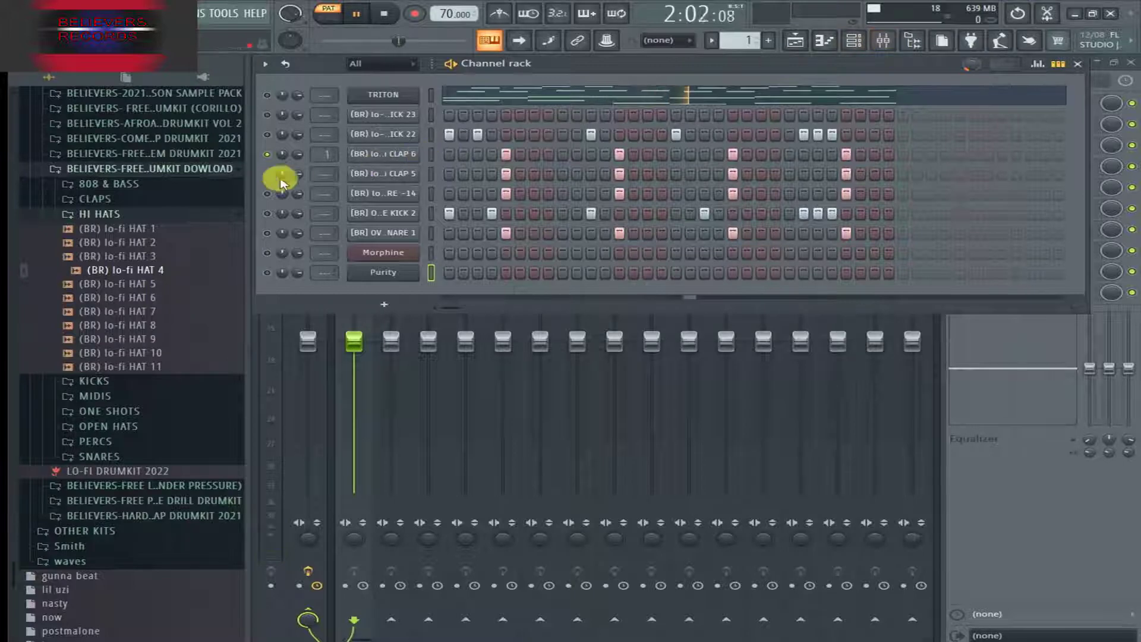
{"action": "left_click", "coordinate": [891, 41]}
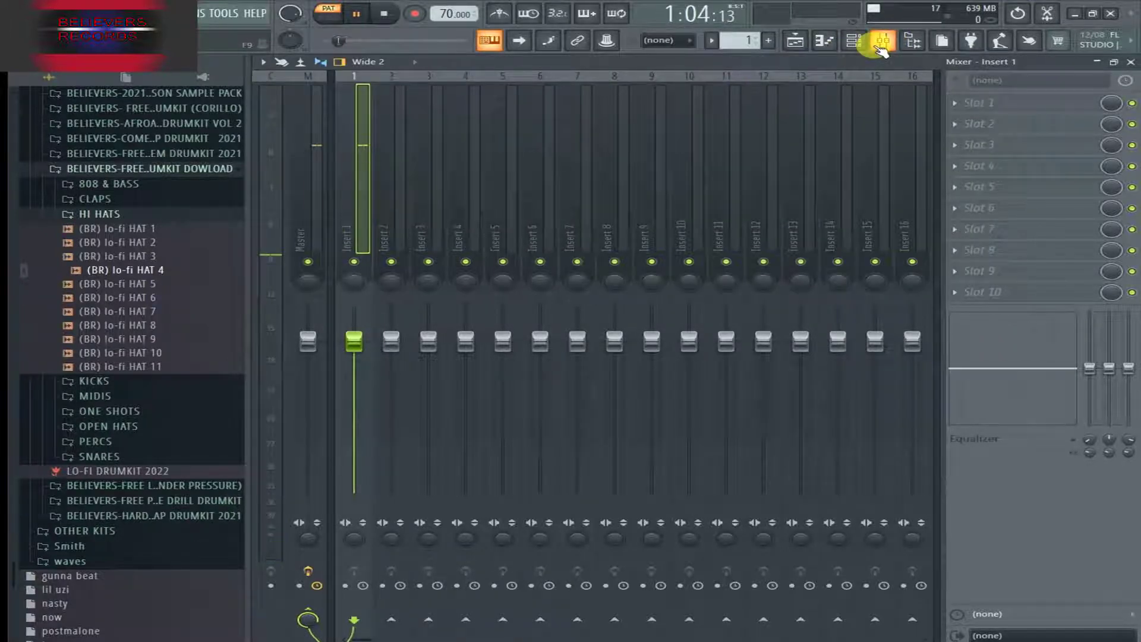
{"action": "left_click", "coordinate": [859, 41]}
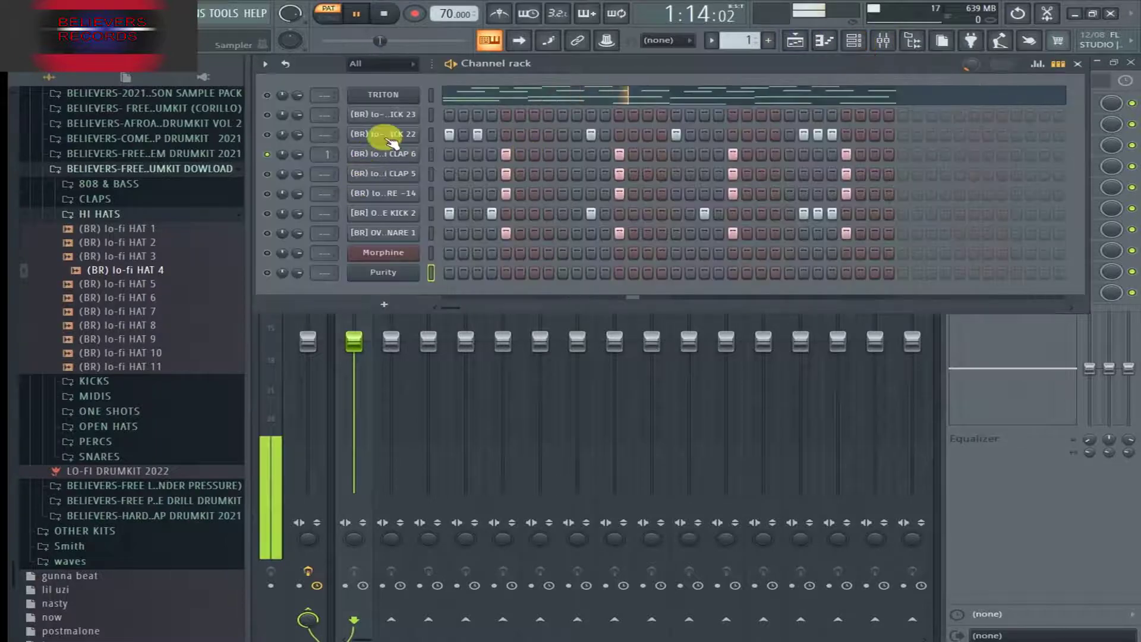
{"action": "left_click", "coordinate": [384, 13]}
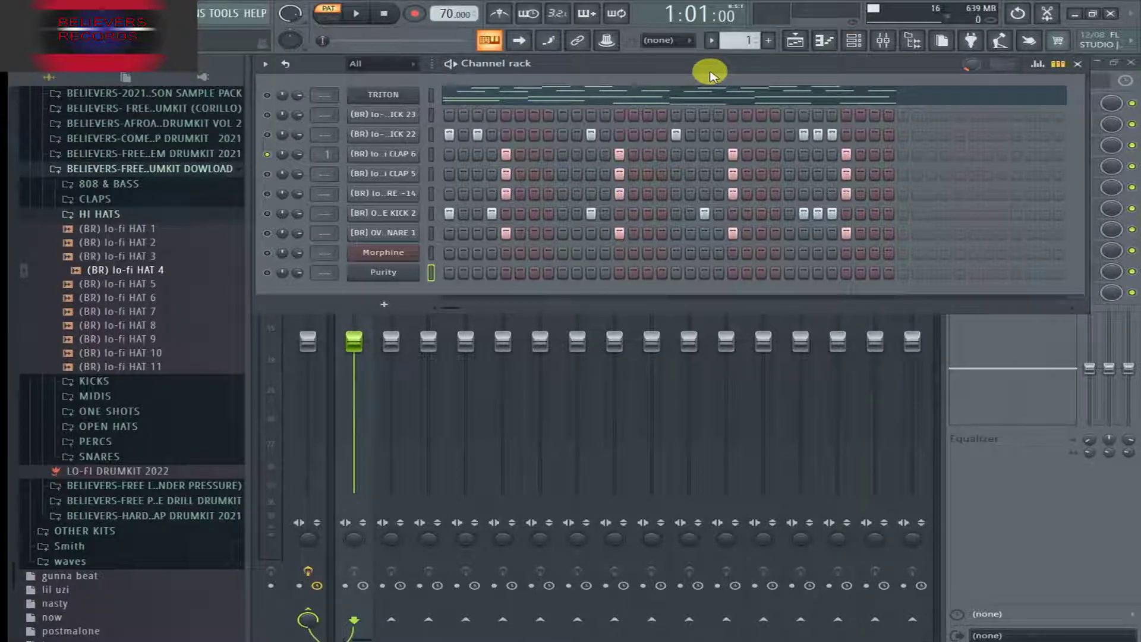
Step: Toggle solo on and off for mixer track Insert 1, solo it again and mute the track
{"action": "left_click", "coordinate": [882, 41]}
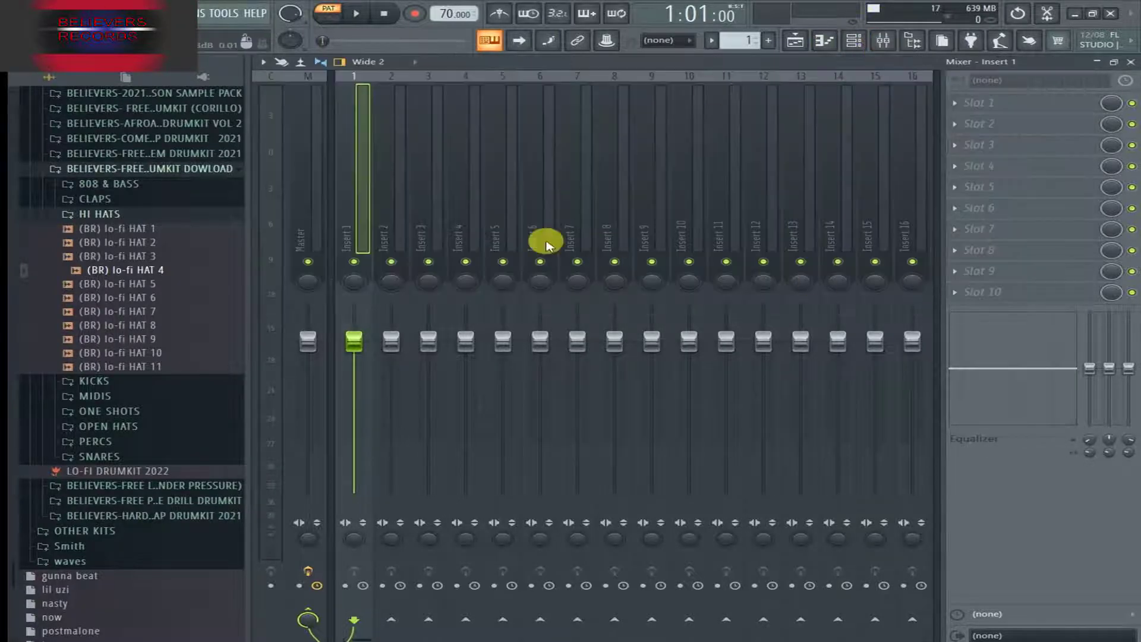
{"action": "right_click", "coordinate": [356, 262]}
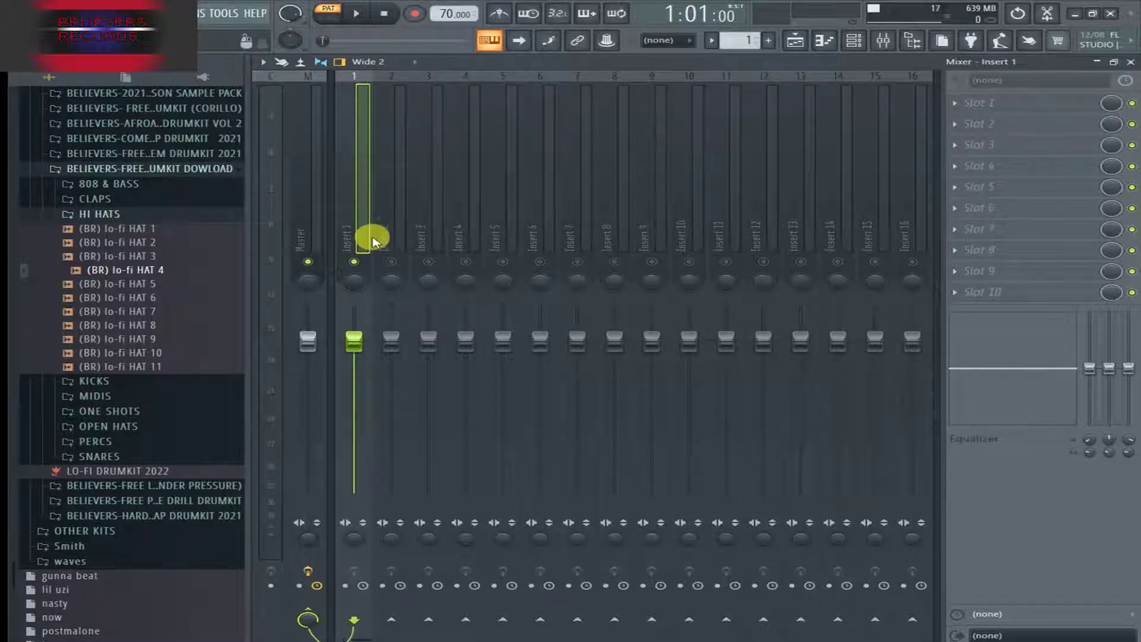
{"action": "right_click", "coordinate": [354, 262]}
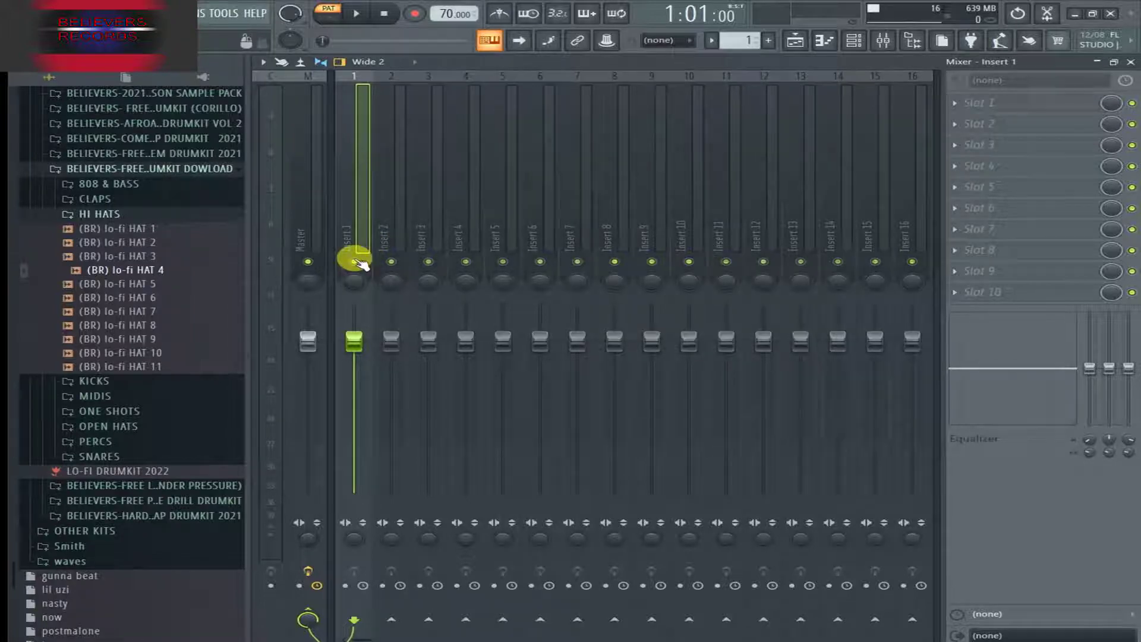
{"action": "right_click", "coordinate": [356, 262]}
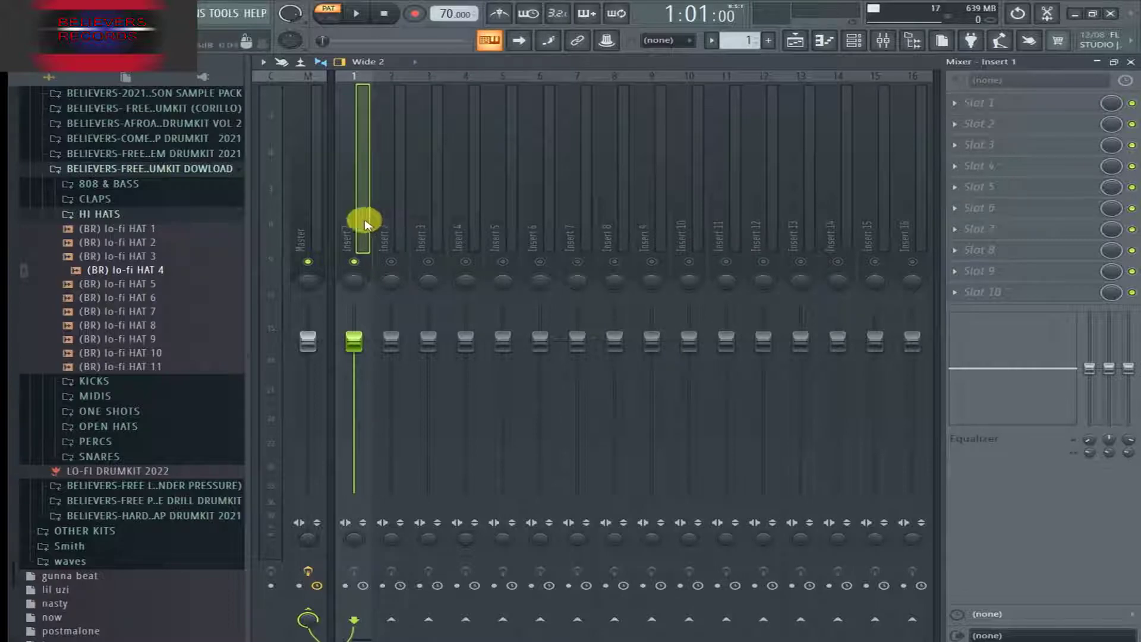
{"action": "left_click", "coordinate": [356, 261]}
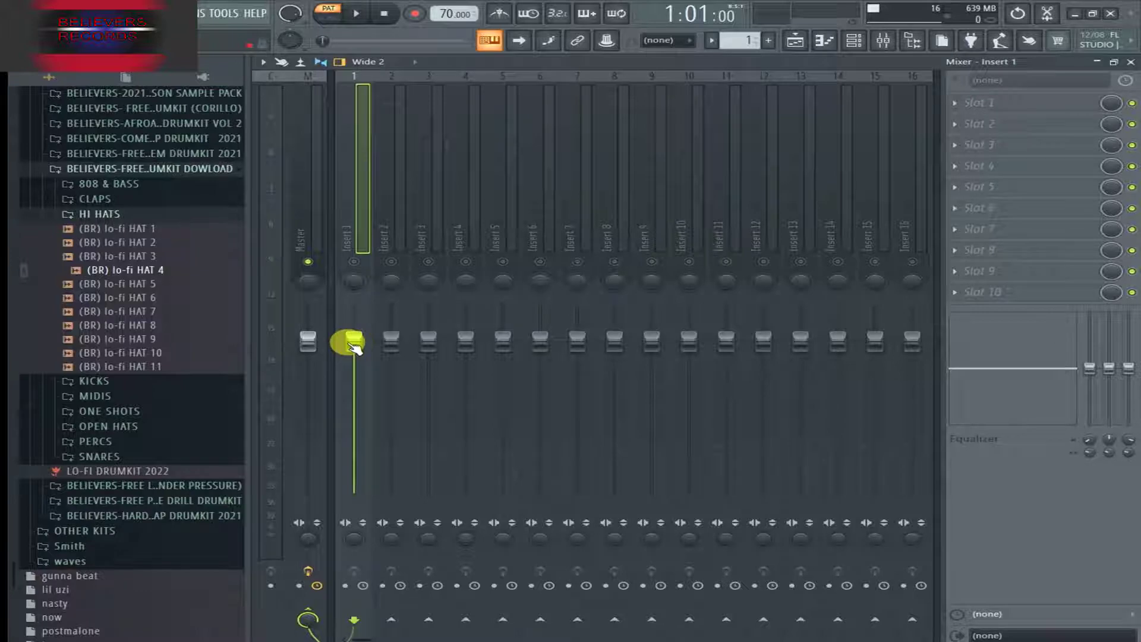
Step: Adjust the stereo separation of mixer track Insert 1
{"action": "left_click", "coordinate": [357, 242]}
{"action": "left_click", "coordinate": [353, 343]}
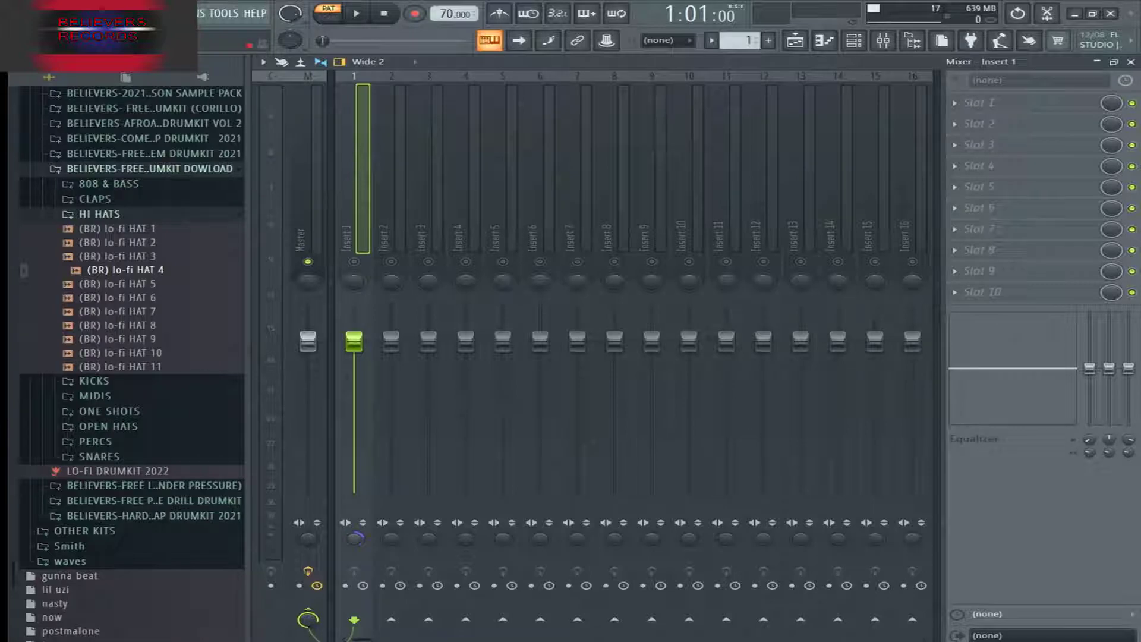
{"action": "left_click_drag", "start_coordinate": [355, 542], "coordinate": [313, 371]}
Step: Check the Master track's effect slots and load Fruity Compressor into slot 1 of Insert 1
{"action": "left_click", "coordinate": [297, 232]}
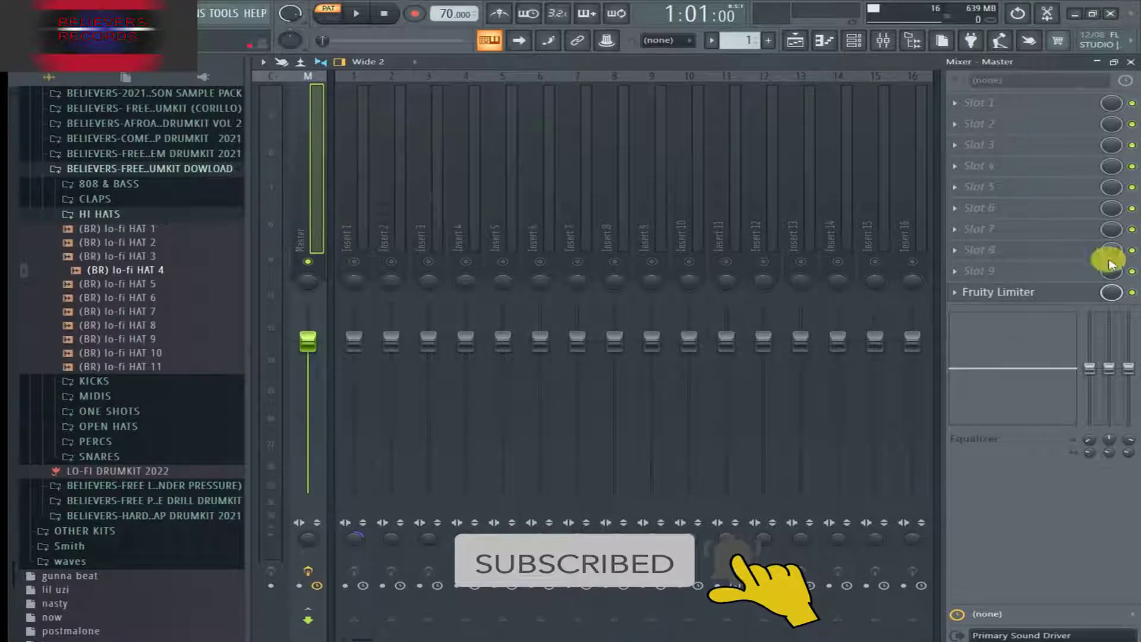
{"action": "left_click", "coordinate": [354, 216]}
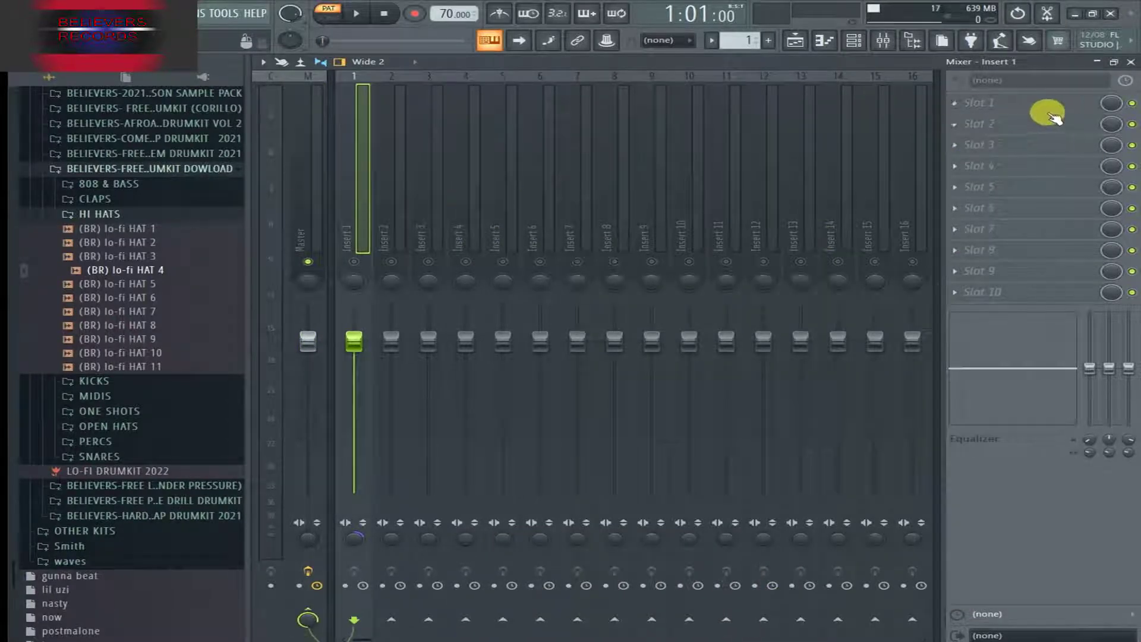
{"action": "left_click", "coordinate": [968, 105]}
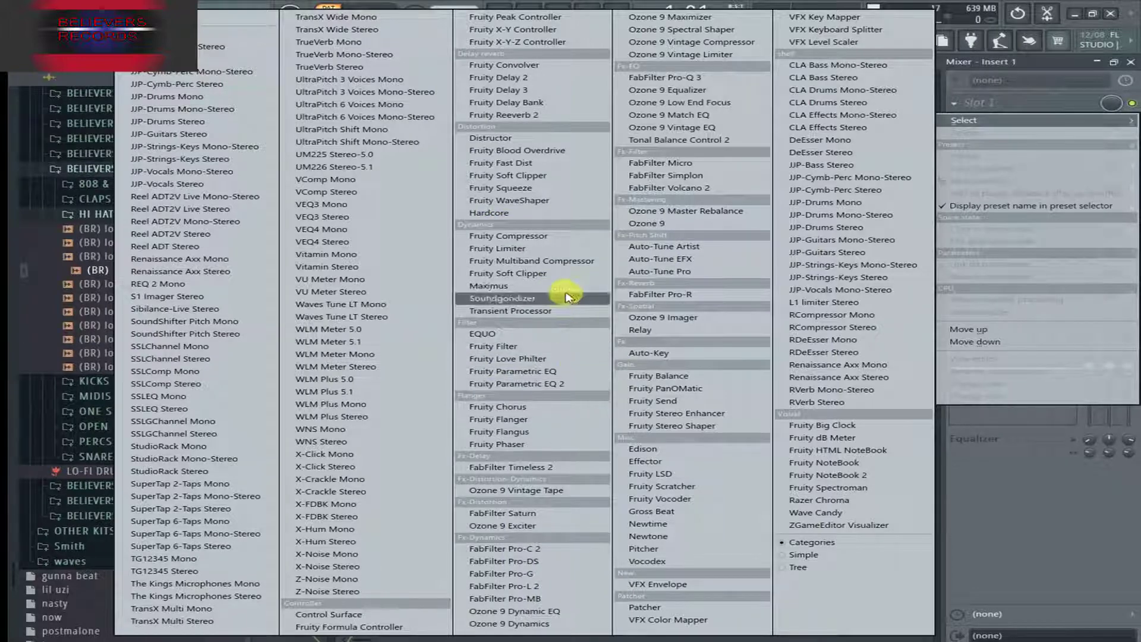
{"action": "left_click", "coordinate": [552, 236]}
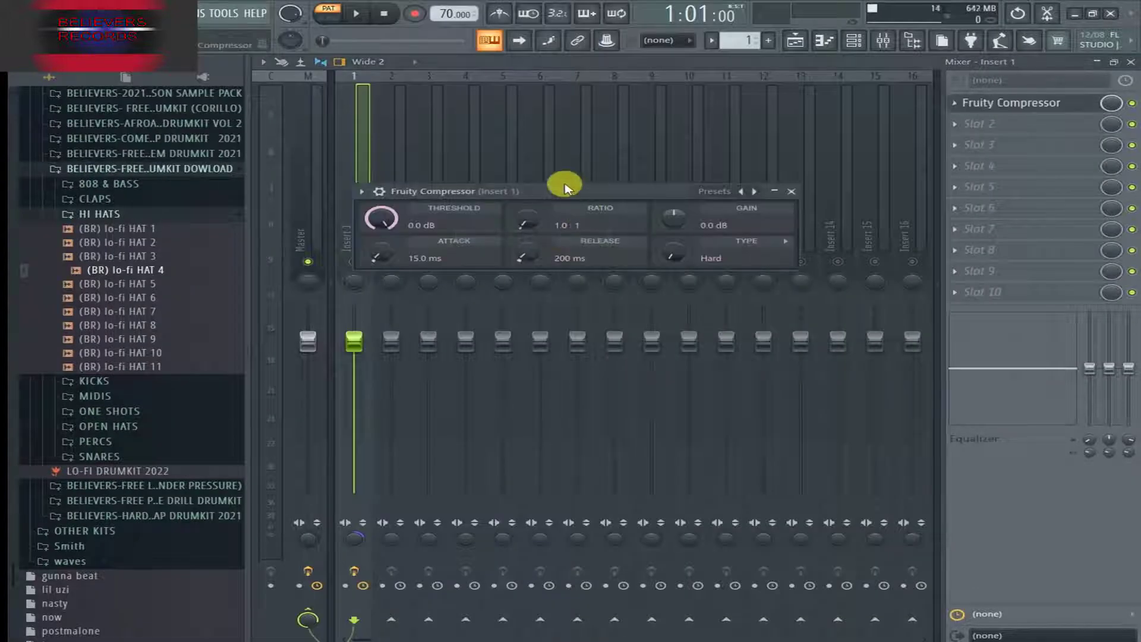
Step: Close the Fruity Compressor window and toggle solo on and off for its effect slot on mixer track Insert 1
{"action": "left_click_drag", "start_coordinate": [559, 189], "coordinate": [657, 190]}
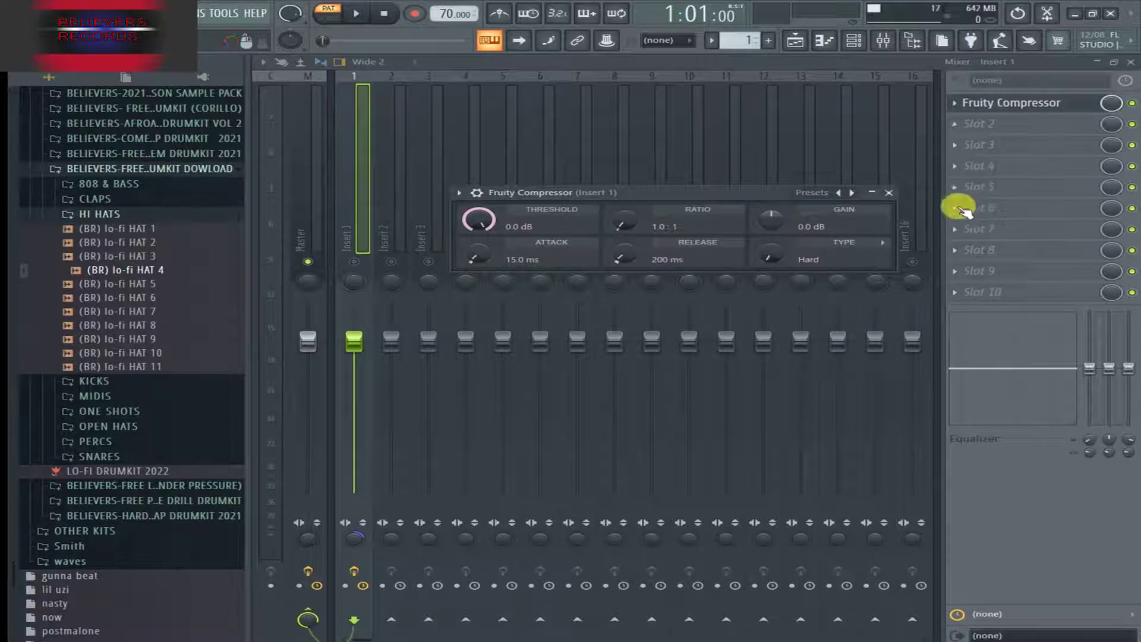
{"action": "left_click", "coordinate": [890, 193]}
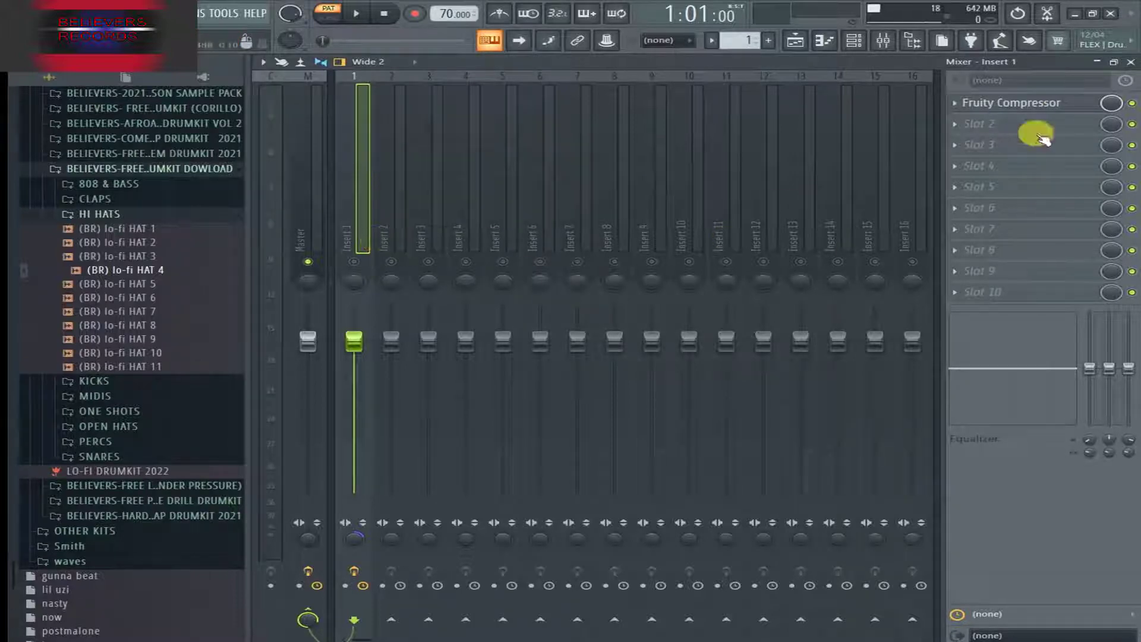
{"action": "right_click", "coordinate": [1132, 104]}
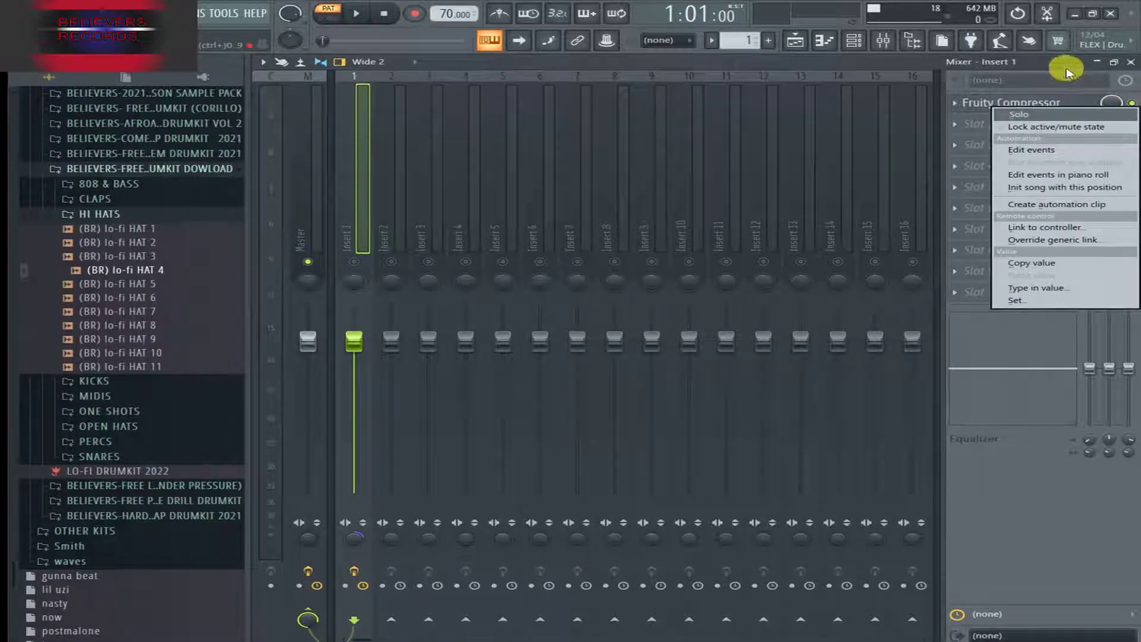
{"action": "right_click", "coordinate": [1131, 98]}
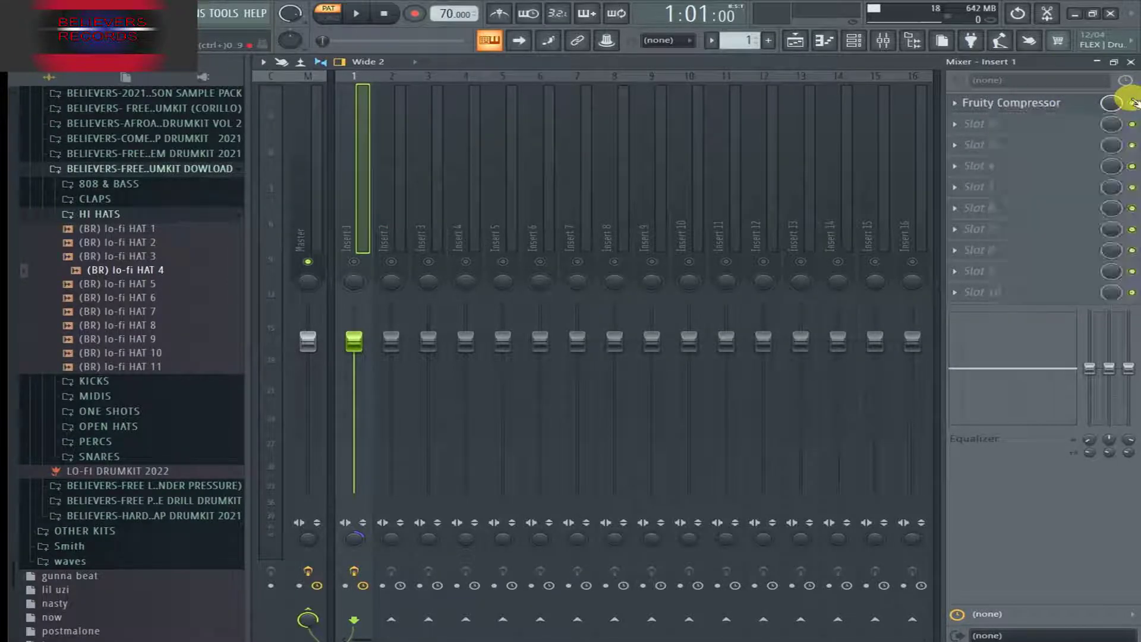
{"action": "left_click", "coordinate": [1068, 86]}
{"action": "right_click", "coordinate": [1134, 105]}
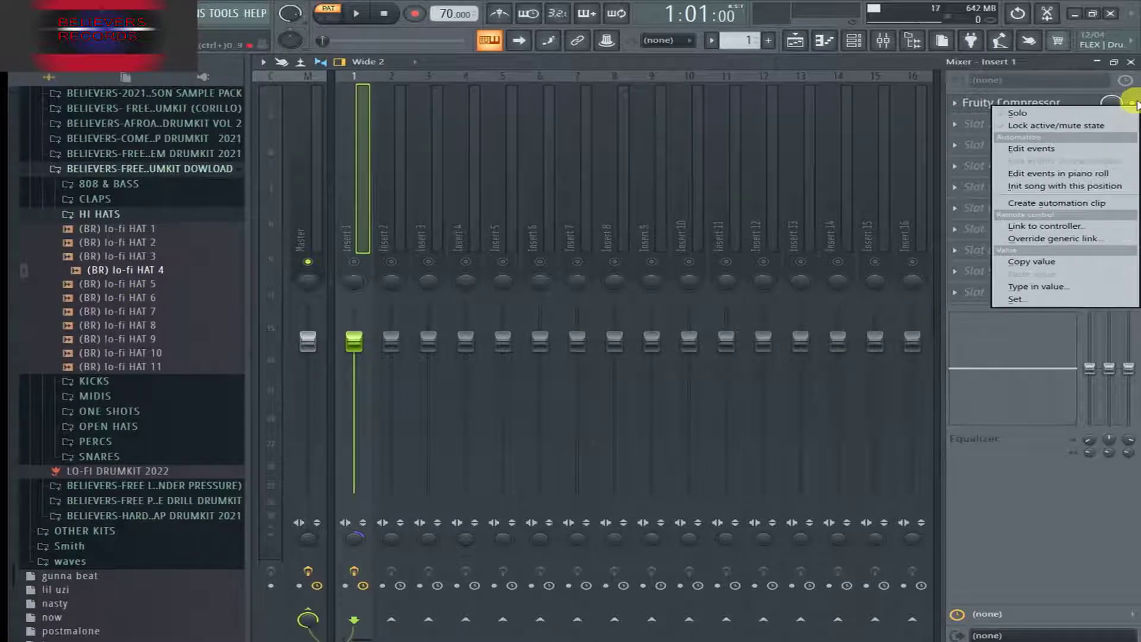
{"action": "left_click", "coordinate": [1134, 104]}
{"action": "right_click", "coordinate": [1134, 105]}
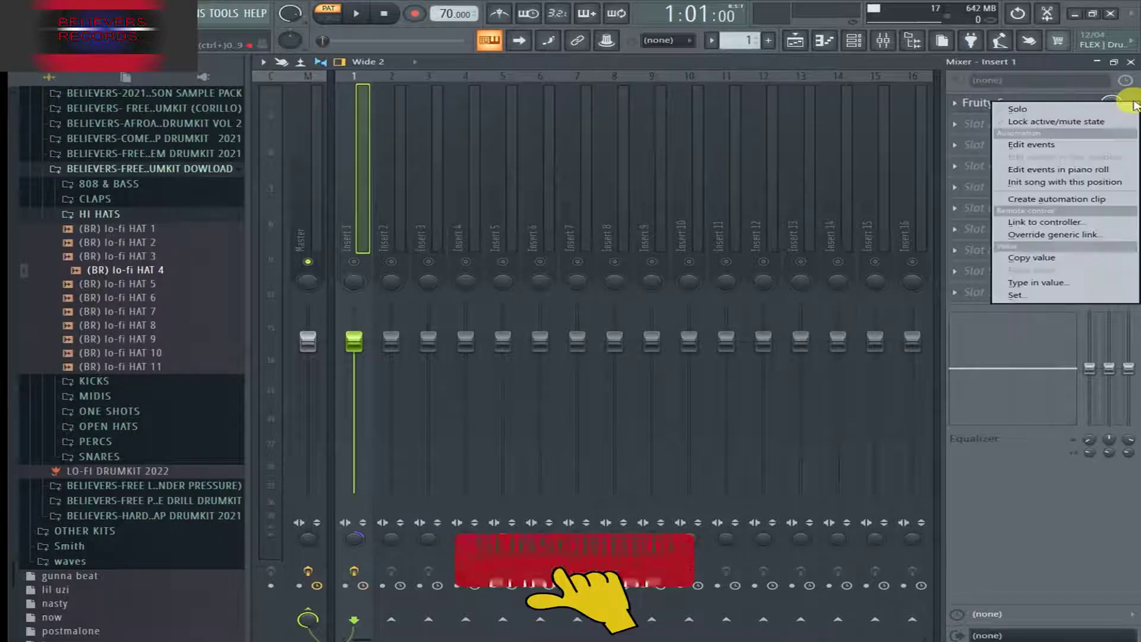
{"action": "left_click", "coordinate": [1095, 121]}
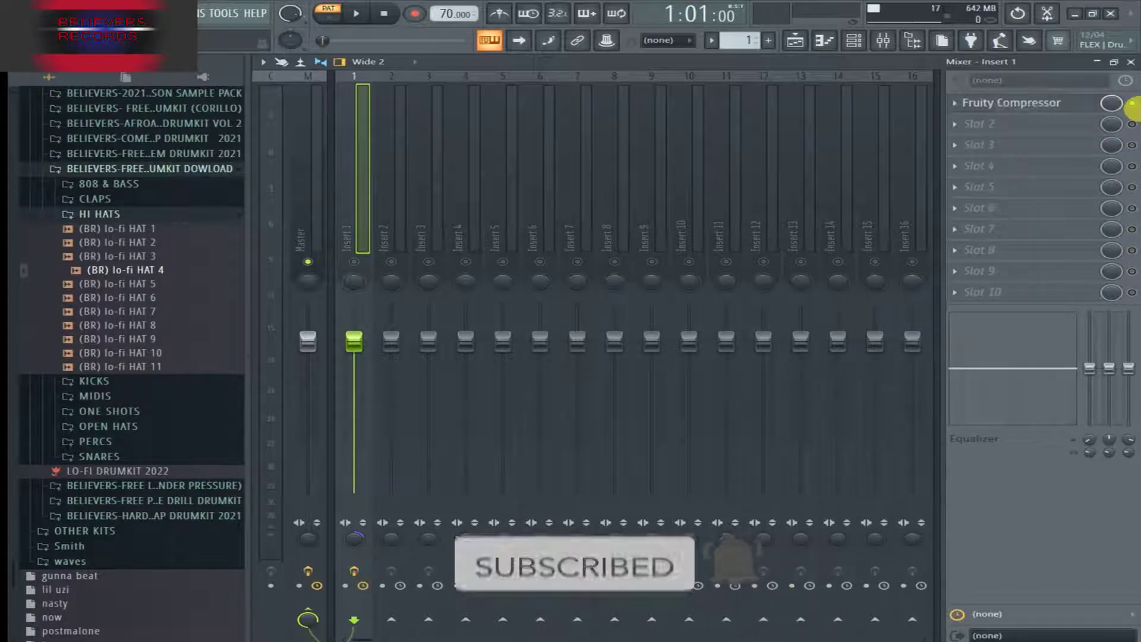
{"action": "right_click", "coordinate": [1131, 106]}
{"action": "left_click", "coordinate": [1132, 112]}
{"action": "right_click", "coordinate": [1133, 107]}
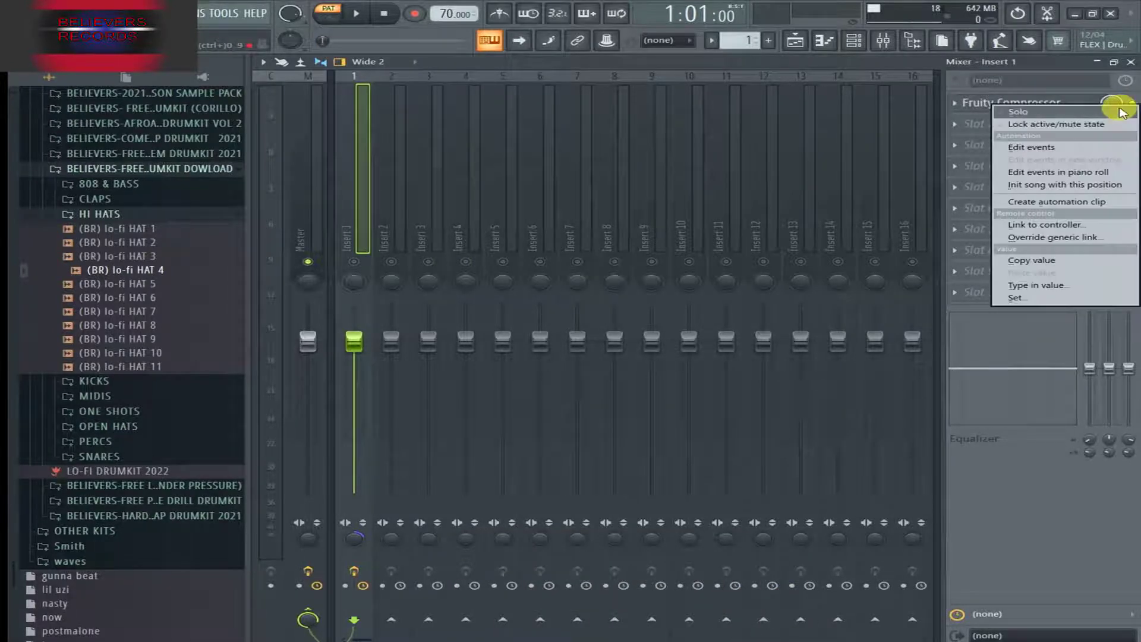
{"action": "left_click", "coordinate": [1129, 111]}
{"action": "right_click", "coordinate": [1117, 110]}
{"action": "left_click", "coordinate": [1109, 115]}
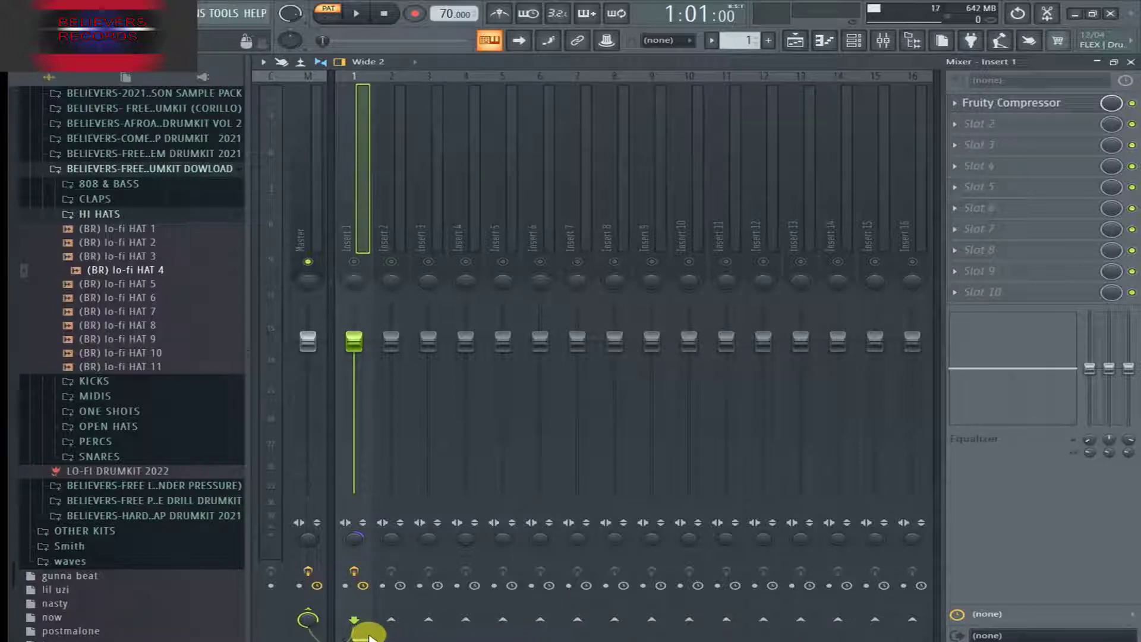
Step: Route mixer track Insert 1 to Insert 15 only
{"action": "key", "text": "Right"}
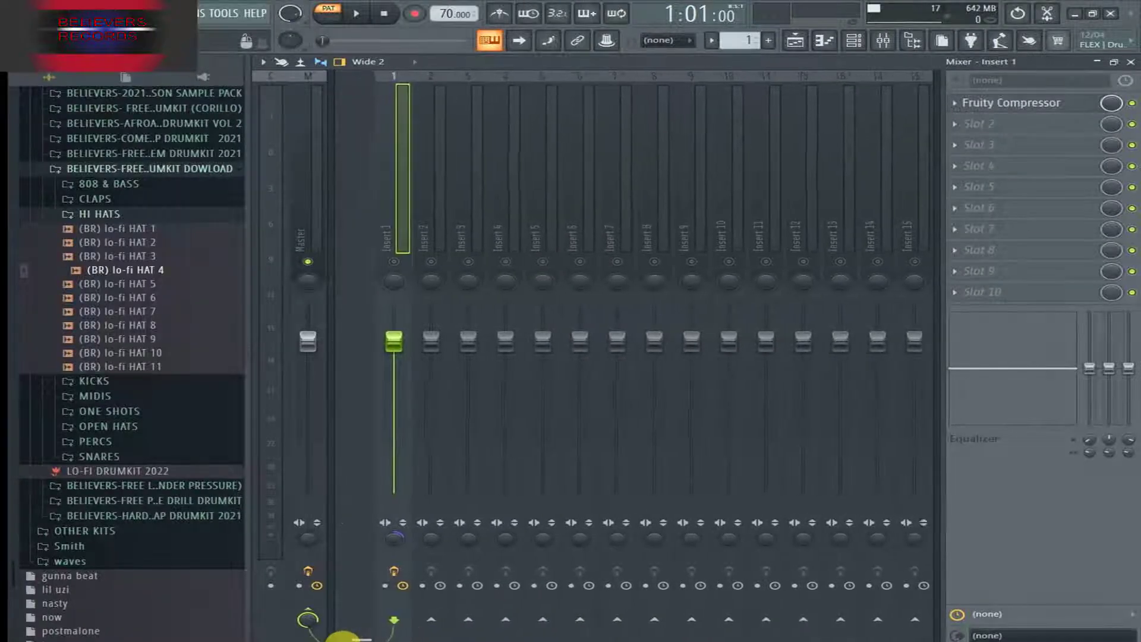
{"action": "key", "text": "Left"}
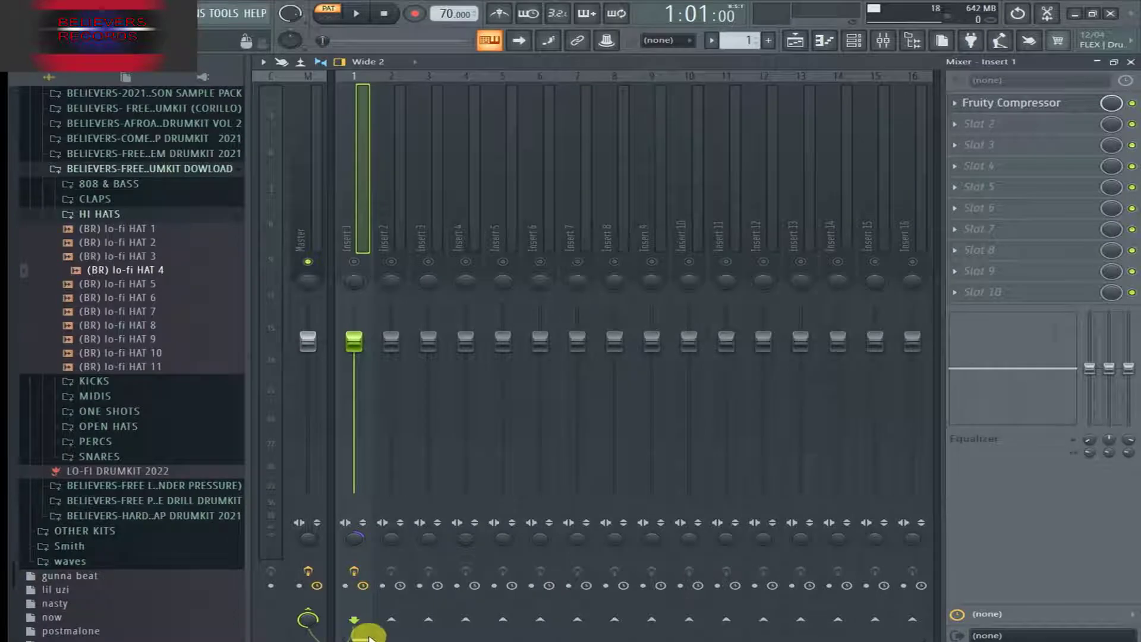
{"action": "left_click_drag", "start_coordinate": [369, 638], "coordinate": [311, 636]}
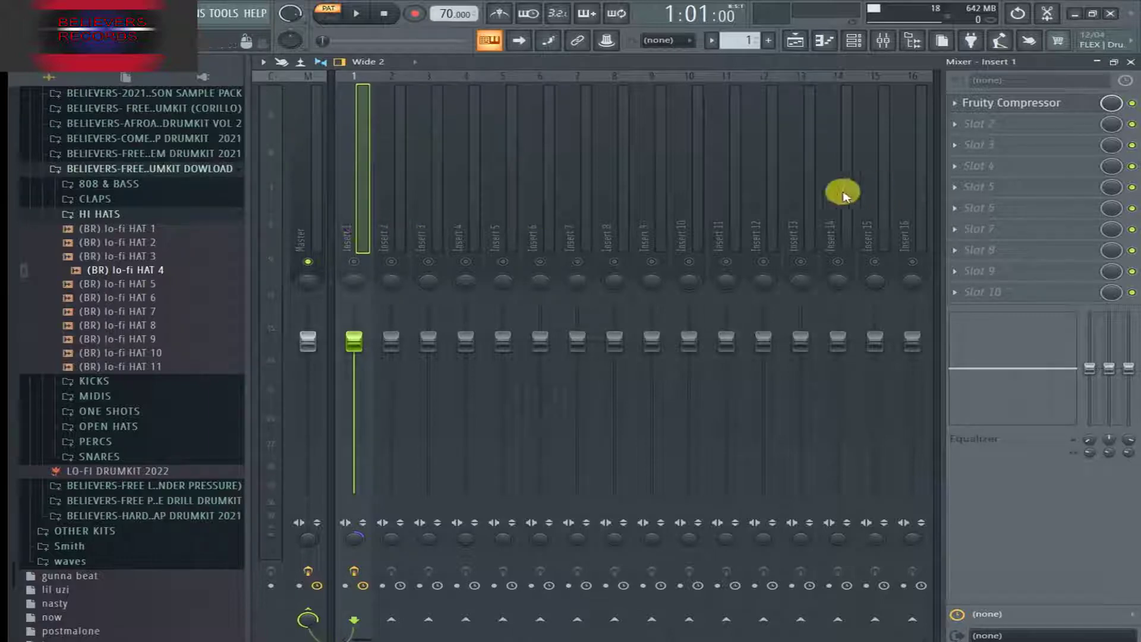
{"action": "left_click", "coordinate": [392, 229]}
{"action": "left_click", "coordinate": [871, 226]}
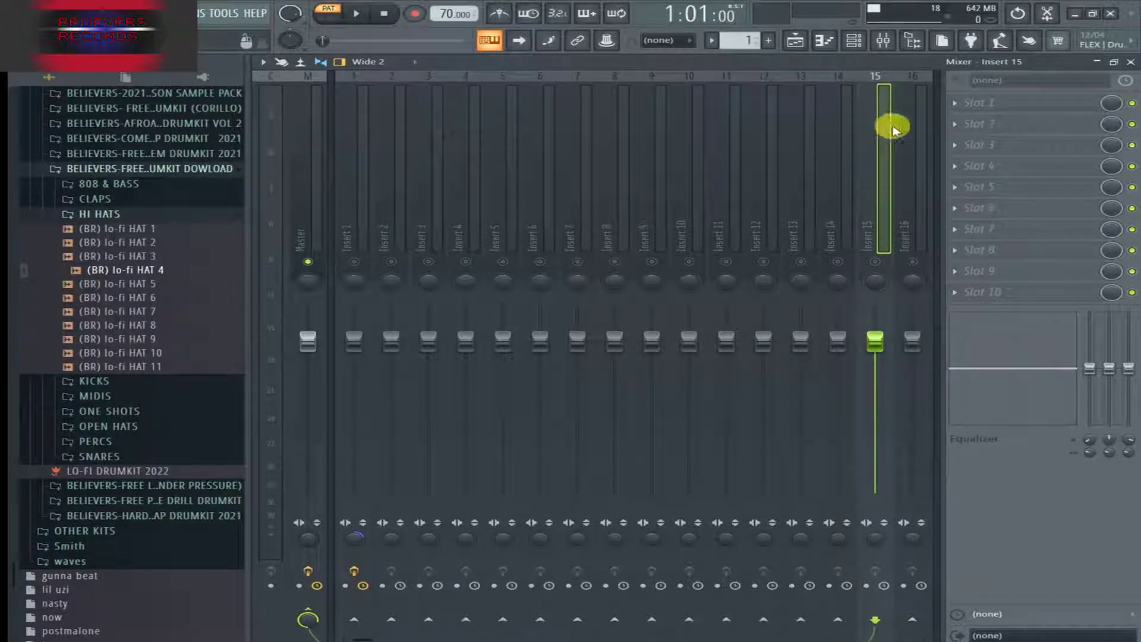
{"action": "left_click", "coordinate": [349, 234]}
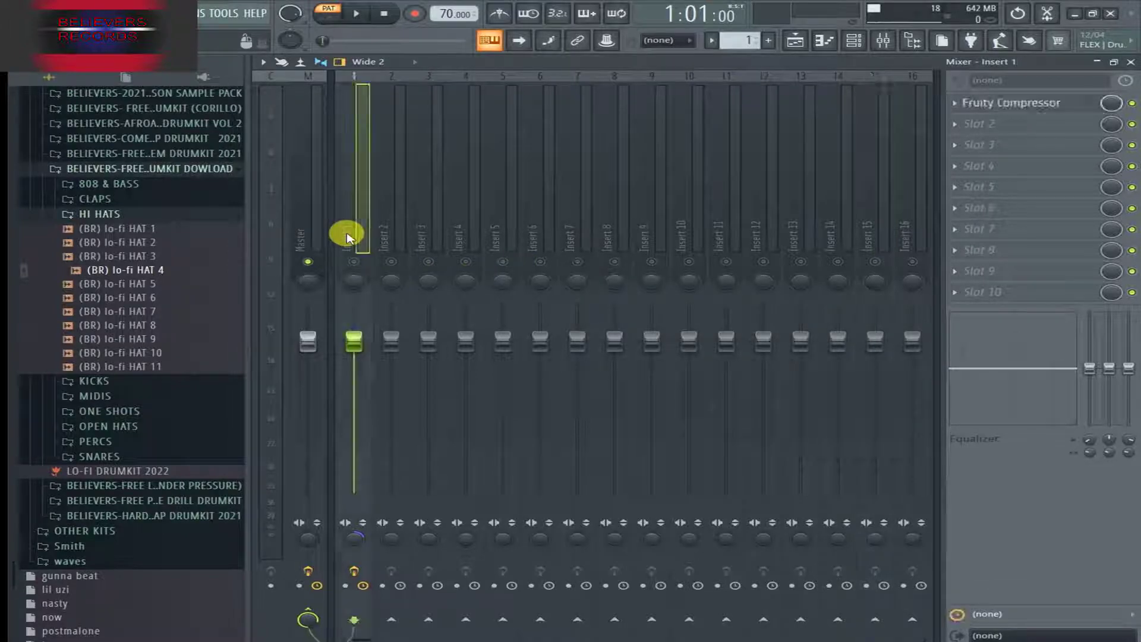
{"action": "right_click", "coordinate": [875, 620]}
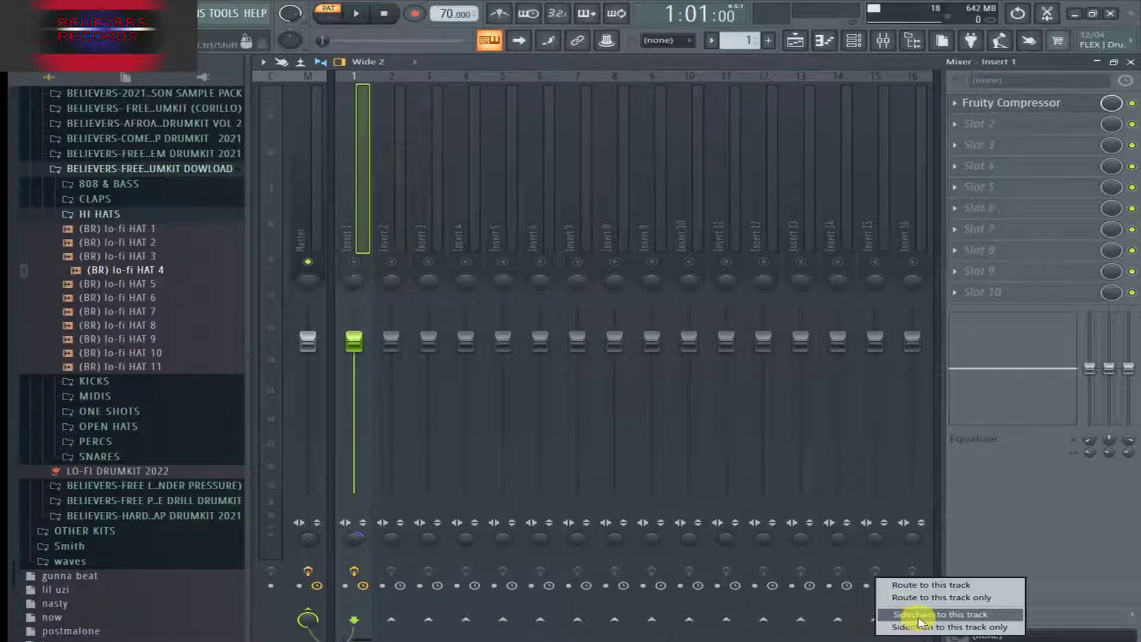
{"action": "left_click", "coordinate": [1021, 599]}
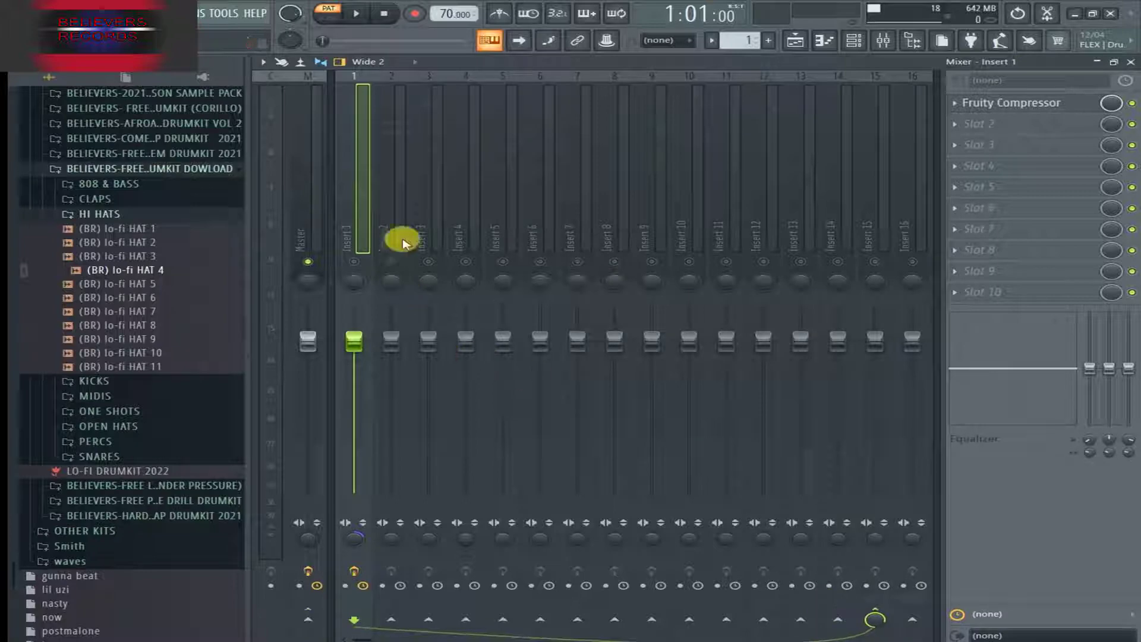
Step: Select mixer track Insert 2 and route it to Insert 15 only
{"action": "left_click", "coordinate": [390, 214]}
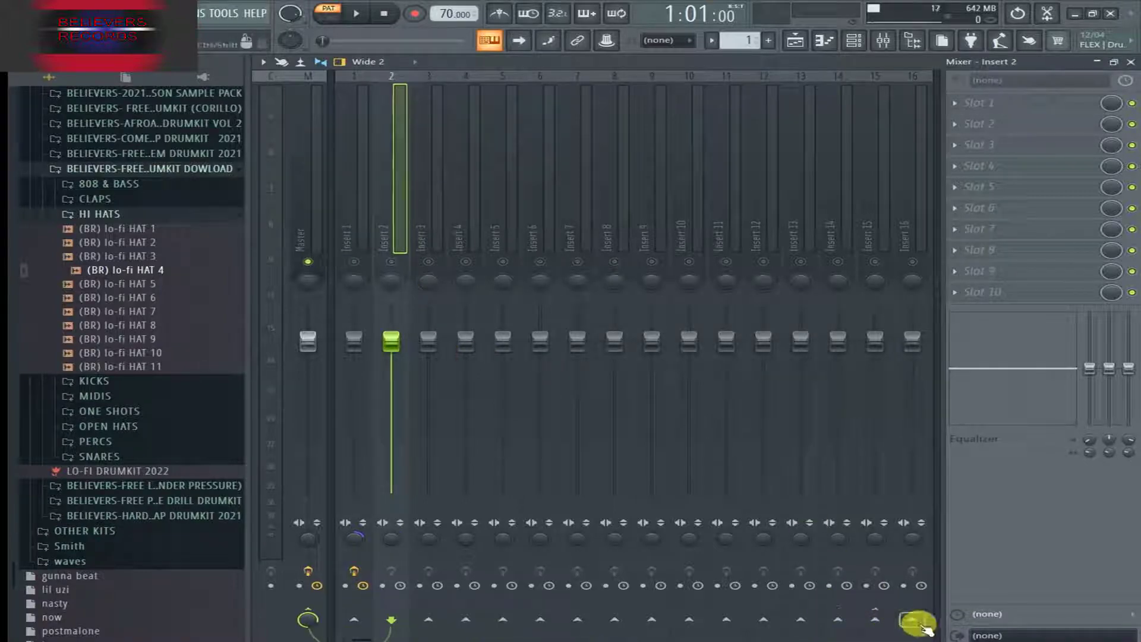
{"action": "right_click", "coordinate": [889, 622]}
{"action": "left_click", "coordinate": [935, 601]}
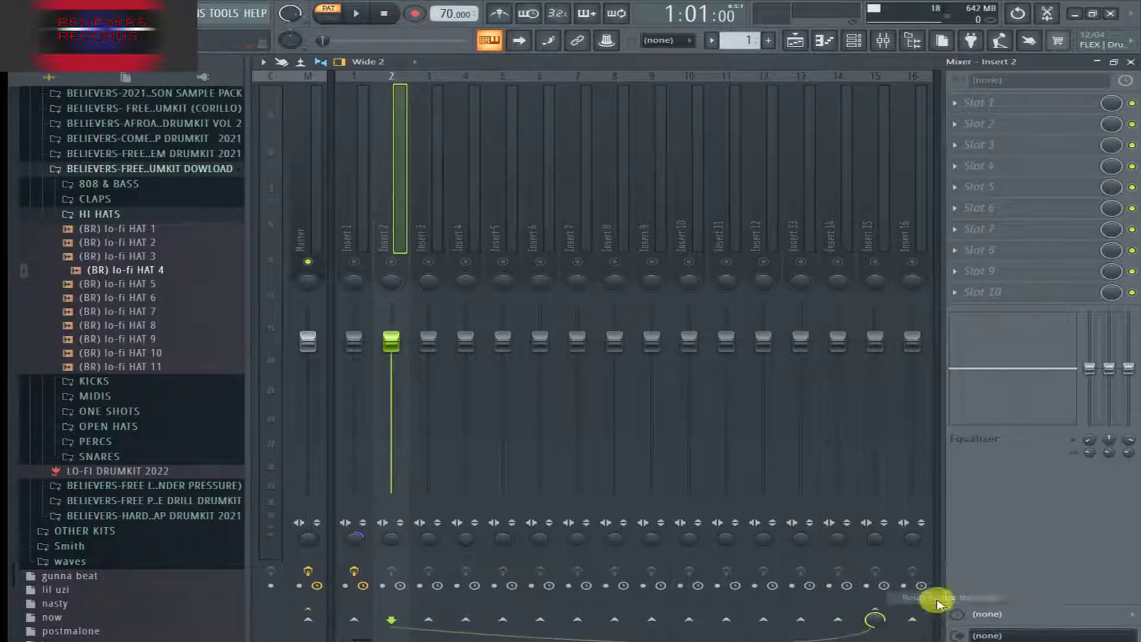
Step: Compare the output routing of mixer tracks Insert 1, Insert 2, Insert 3 and Insert 15
{"action": "left_click", "coordinate": [350, 231]}
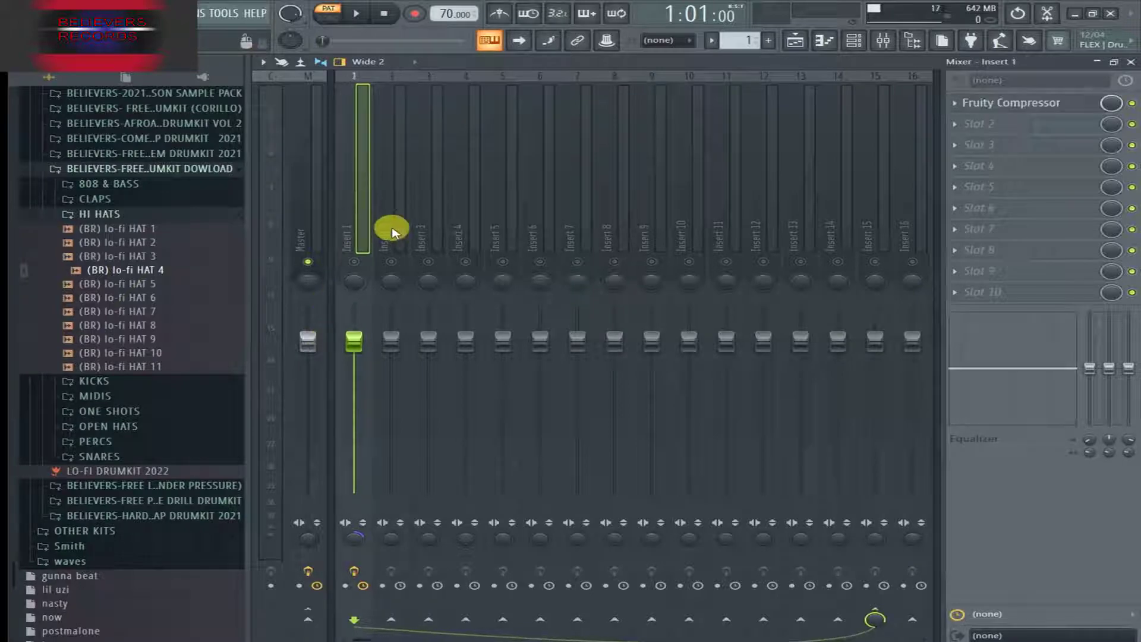
{"action": "left_click", "coordinate": [392, 232]}
{"action": "left_click", "coordinate": [357, 231]}
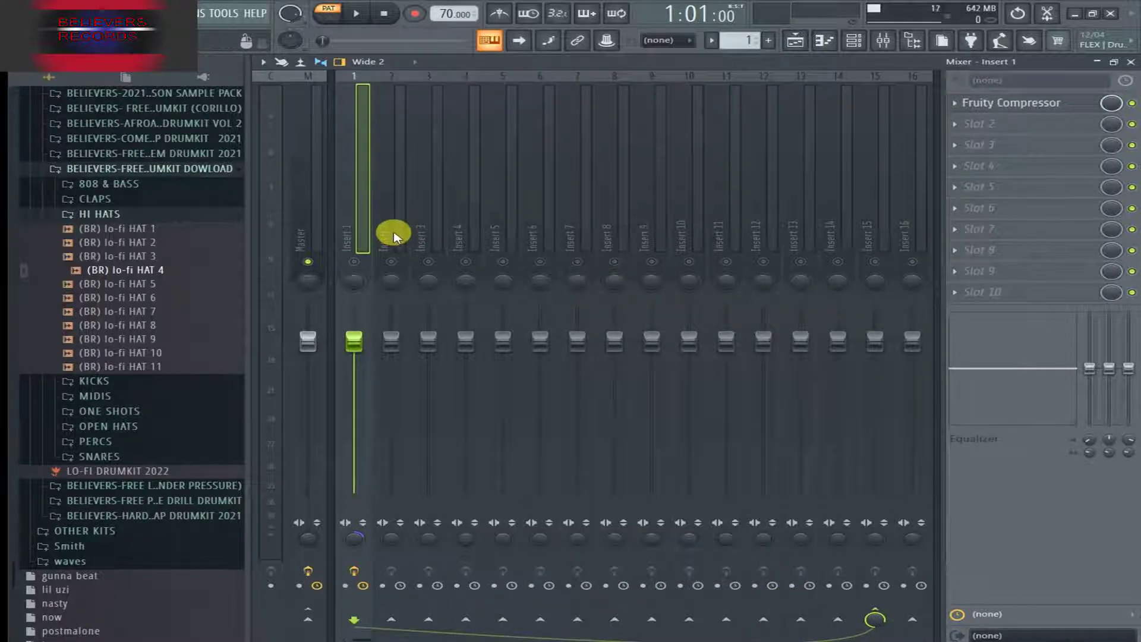
{"action": "left_click", "coordinate": [435, 229]}
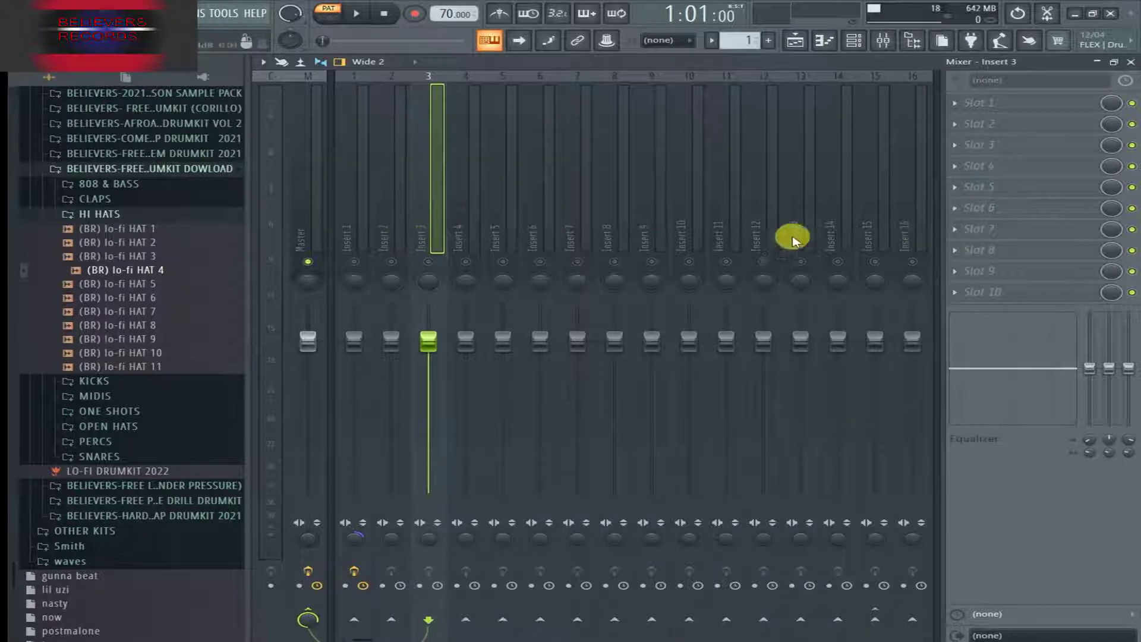
{"action": "left_click", "coordinate": [366, 230]}
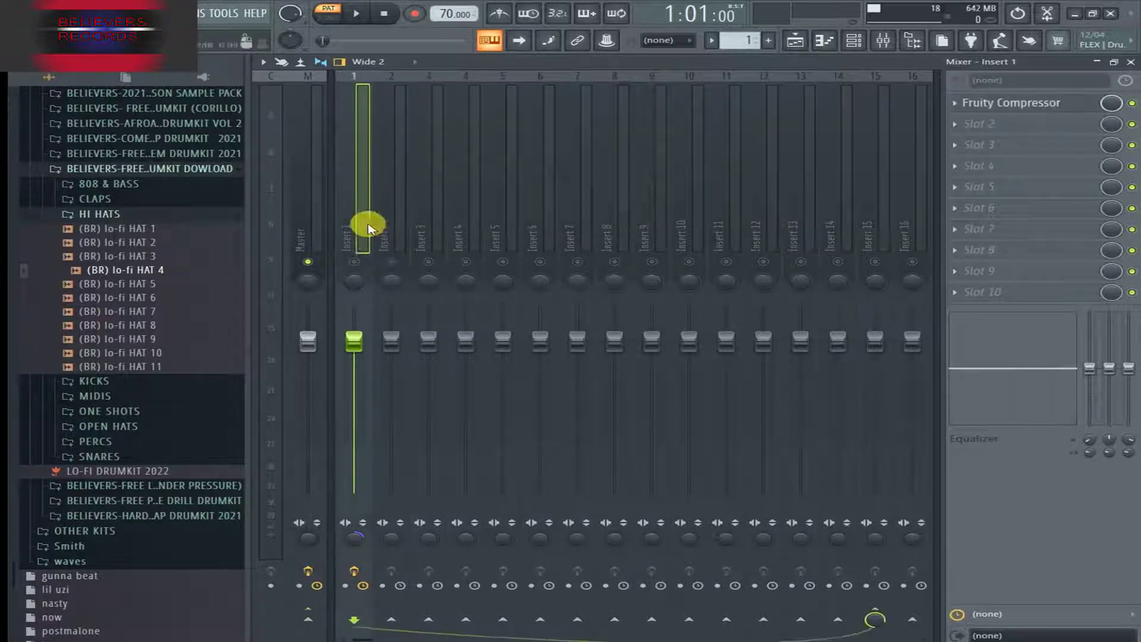
{"action": "left_click", "coordinate": [858, 231]}
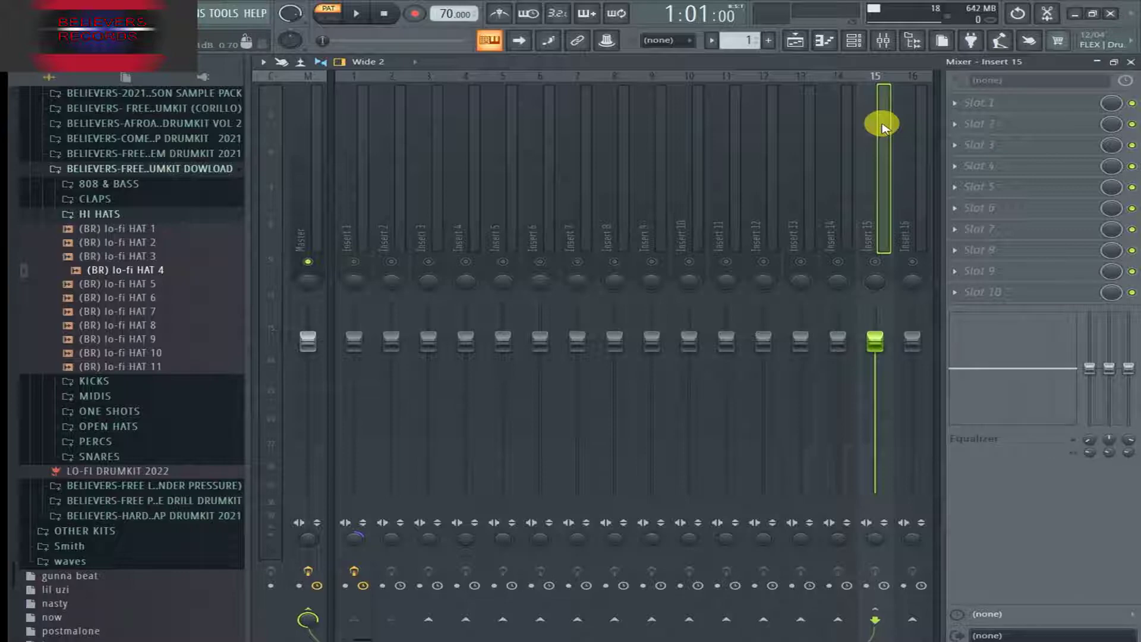
Step: Open the audio settings and choose 24-point sinc as the mixer's resampling quality
{"action": "left_click", "coordinate": [951, 107]}
{"action": "left_click", "coordinate": [200, 15]}
{"action": "left_click", "coordinate": [240, 55]}
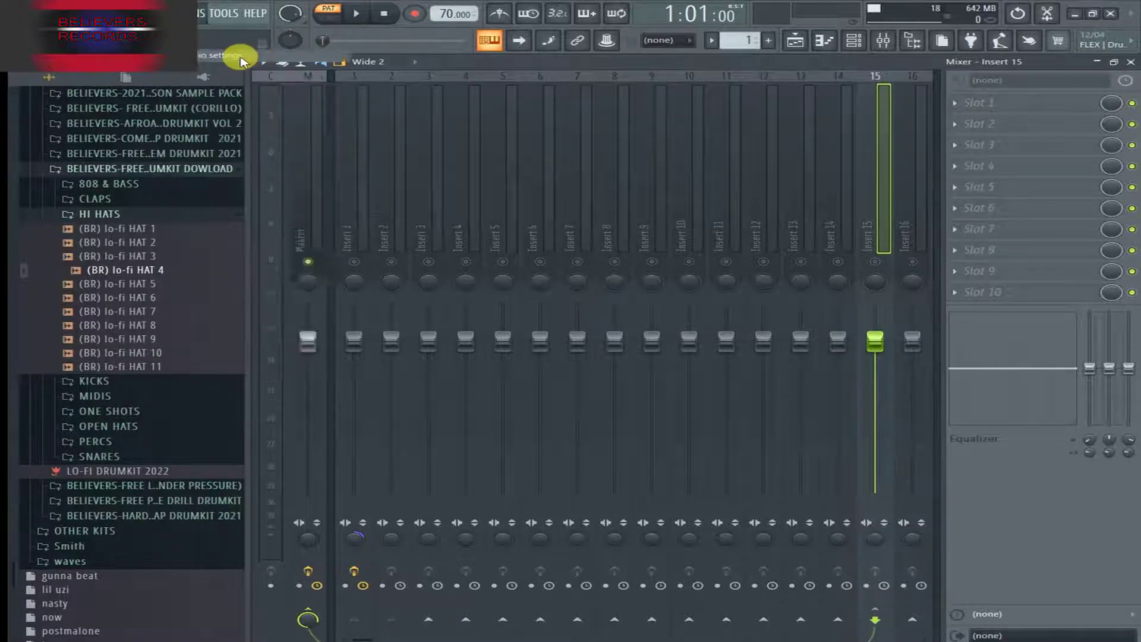
{"action": "left_click", "coordinate": [482, 399]}
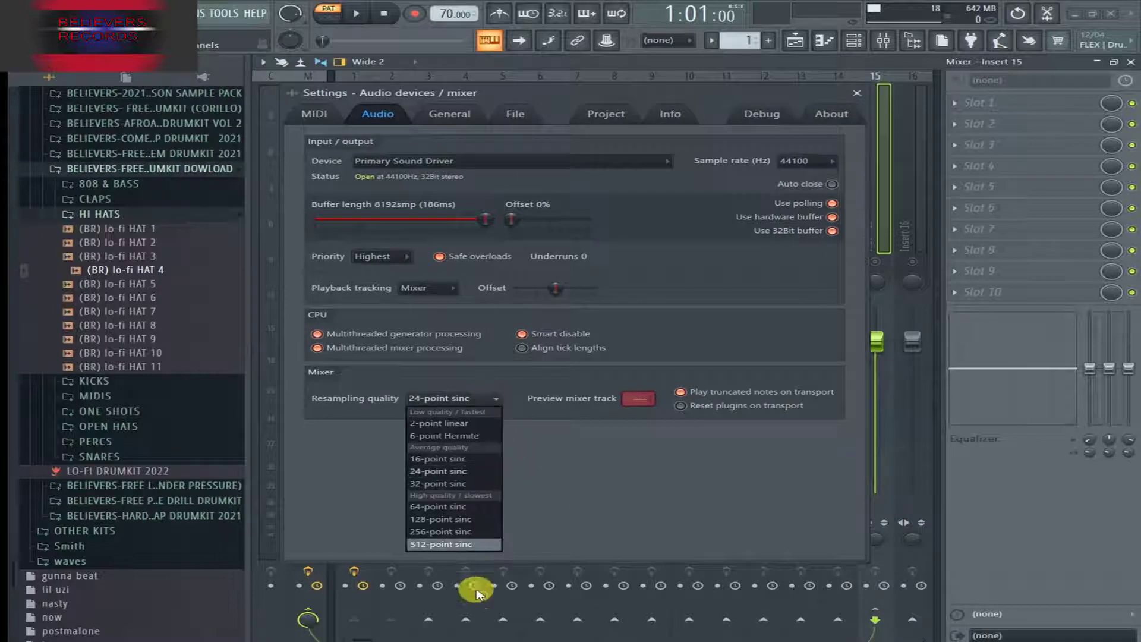
{"action": "left_click", "coordinate": [438, 470]}
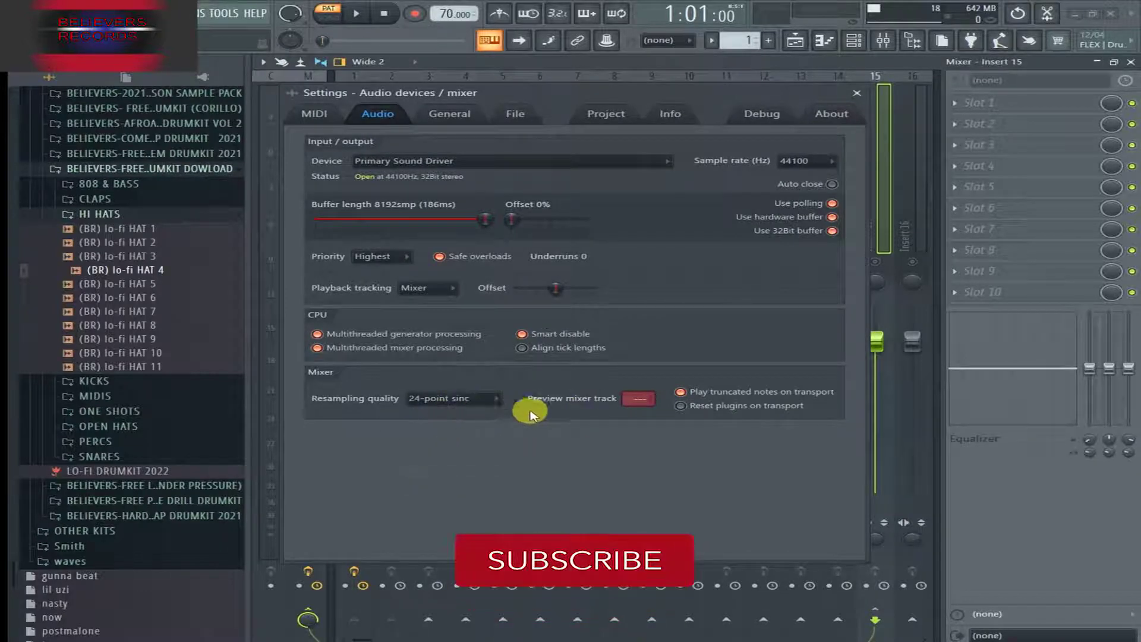
Step: Set the project timebase to 24 PPQ, accepting the possible data loss, and set it back to 96 PPQ
{"action": "left_click", "coordinate": [609, 113]}
{"action": "left_click", "coordinate": [653, 224]}
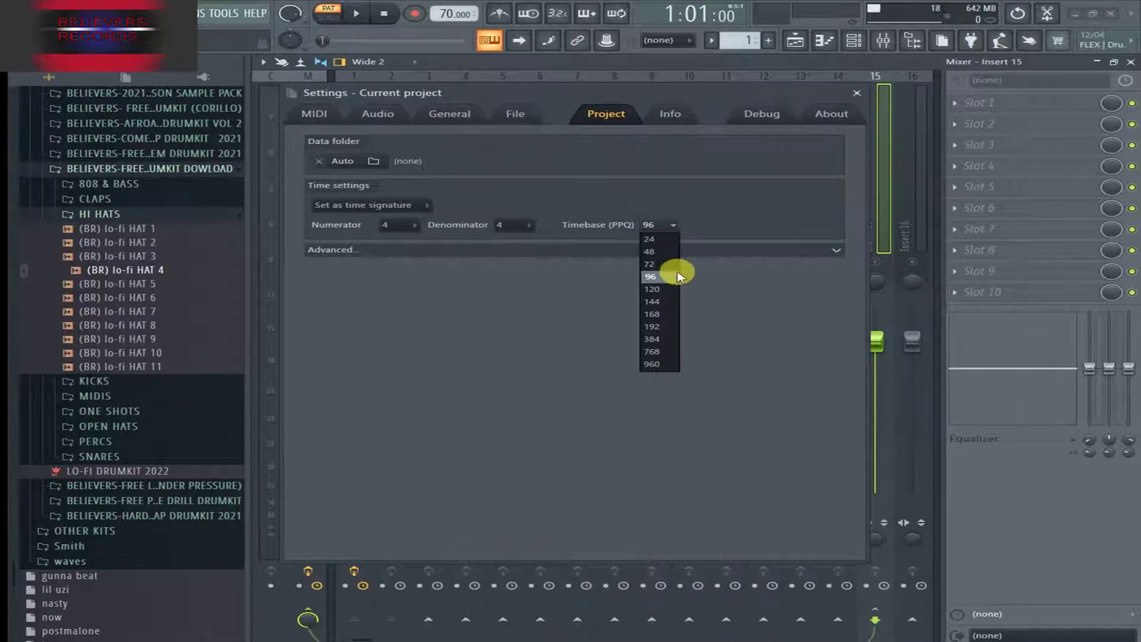
{"action": "left_click", "coordinate": [659, 239]}
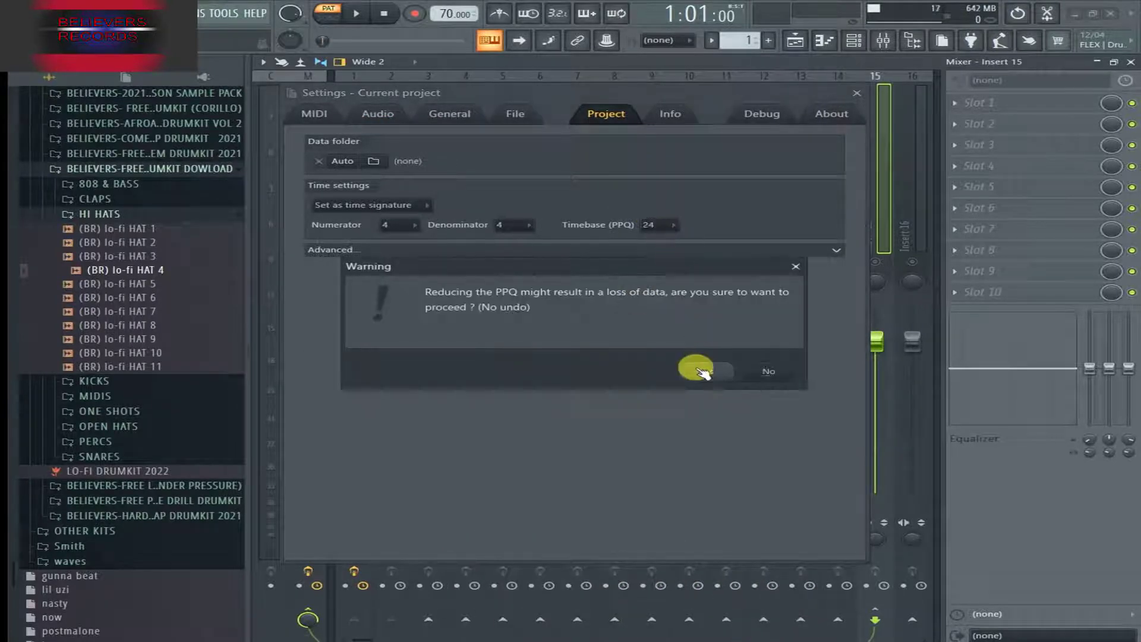
{"action": "left_click", "coordinate": [700, 370]}
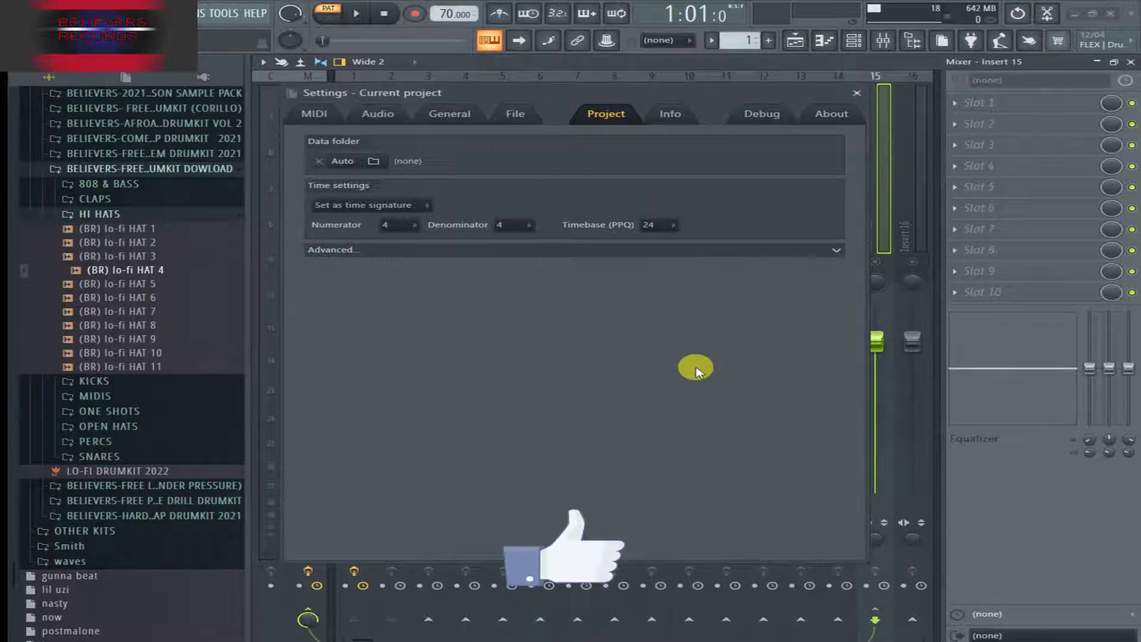
{"action": "left_click", "coordinate": [659, 225]}
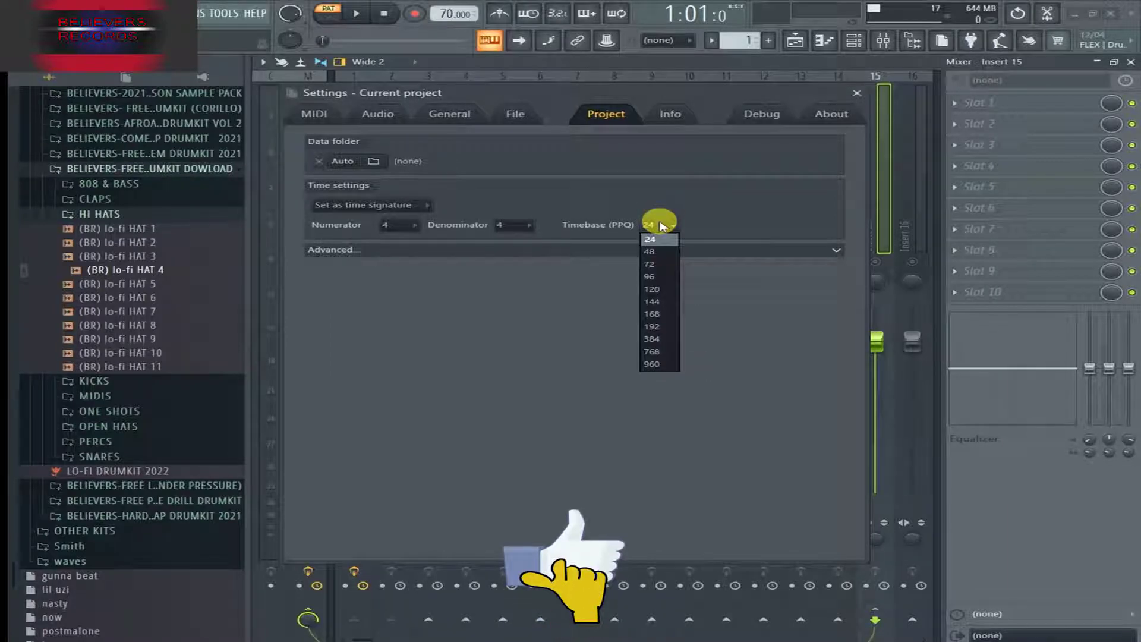
{"action": "left_click", "coordinate": [746, 209]}
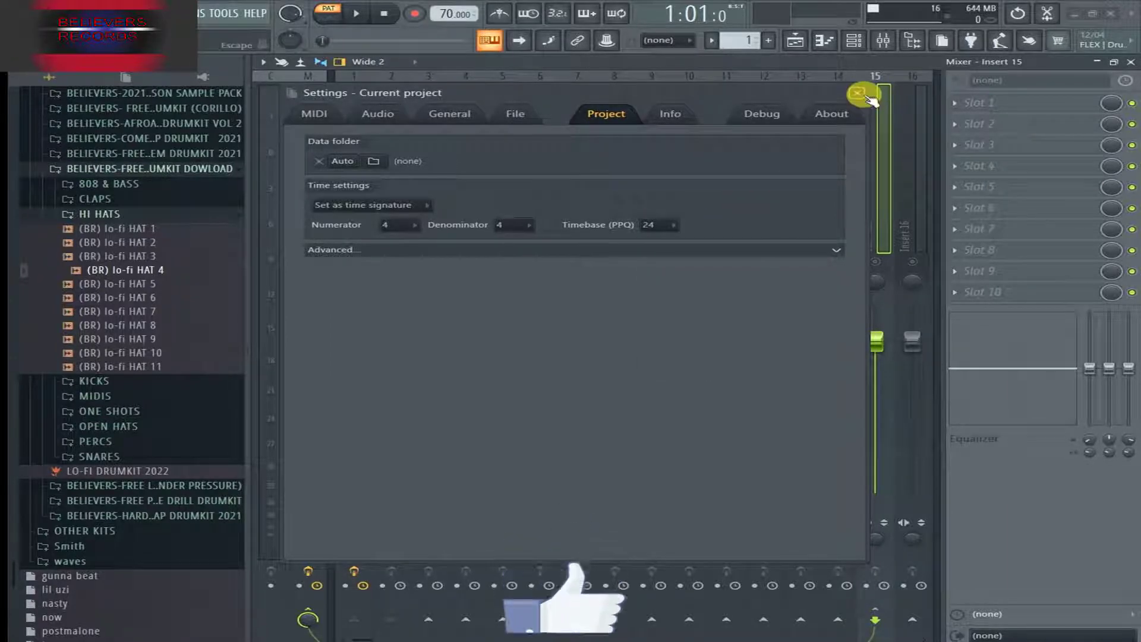
{"action": "key", "text": "Escape"}
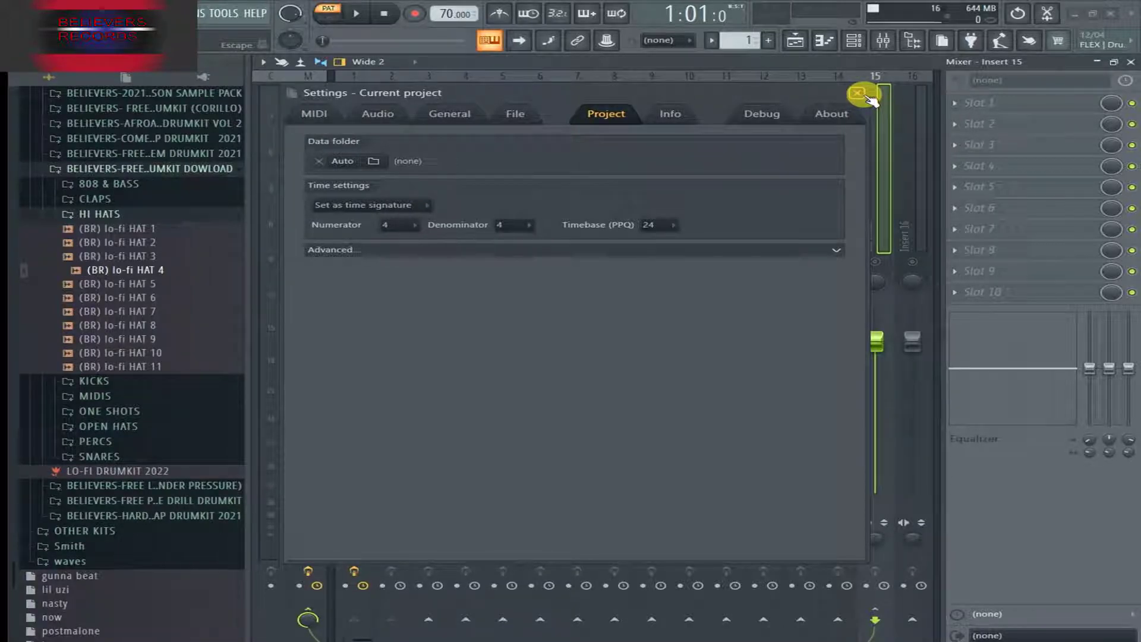
{"action": "left_click", "coordinate": [676, 225]}
{"action": "left_click", "coordinate": [652, 277]}
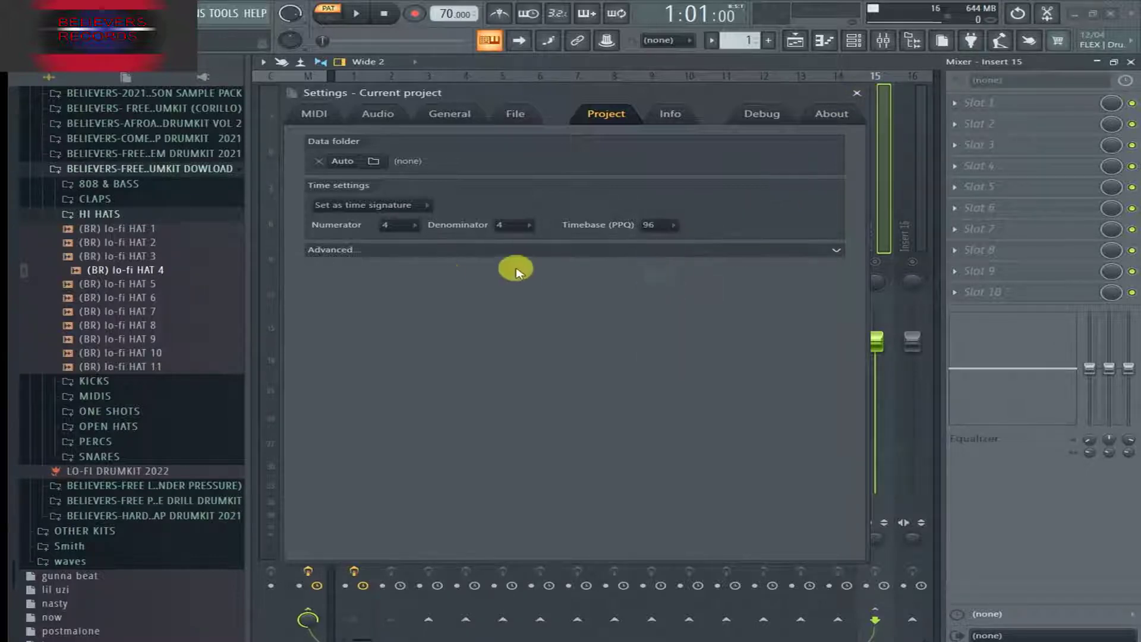
Step: Set the mixer's resampling quality to 512-point sinc in the audio settings, accept the warning and close the settings
{"action": "left_click", "coordinate": [364, 119]}
{"action": "left_click", "coordinate": [470, 401]}
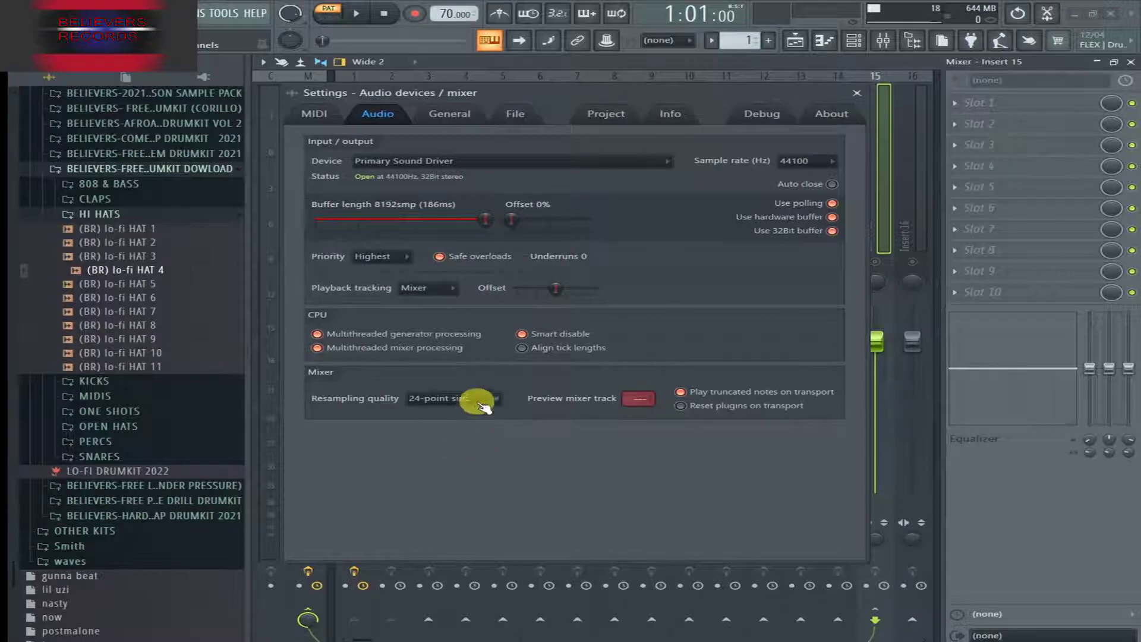
{"action": "left_click", "coordinate": [470, 544]}
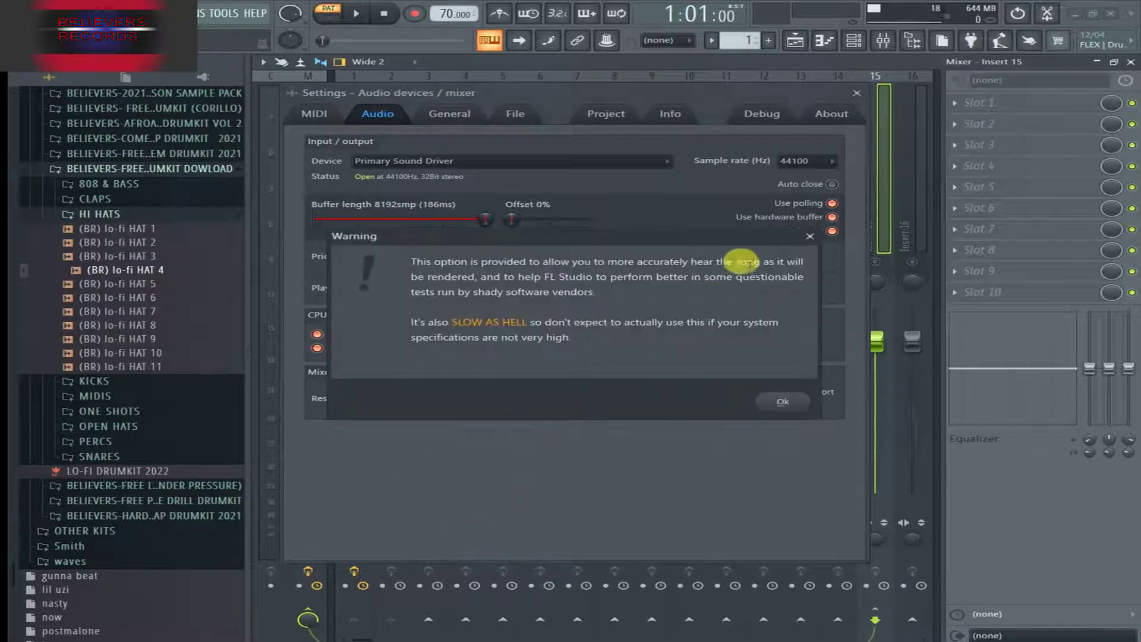
{"action": "left_click", "coordinate": [783, 403]}
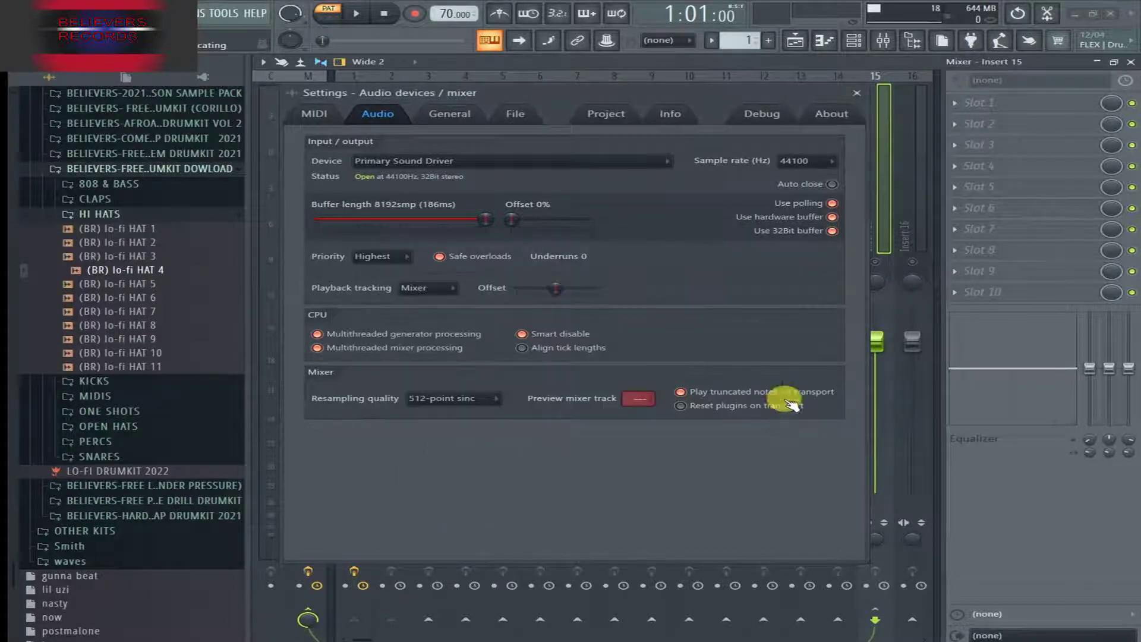
{"action": "left_click", "coordinate": [857, 92]}
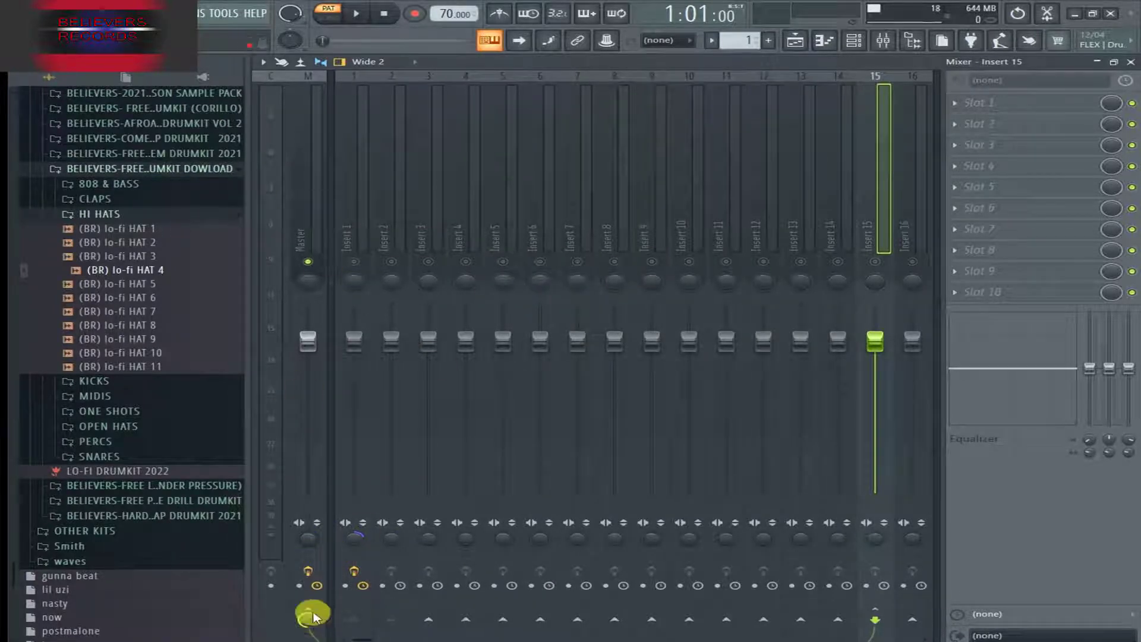
Step: Adjust the Master track's stereo separation slightly and try a small mid-band equalizer boost, returning the curve to flat
{"action": "left_click_drag", "start_coordinate": [307, 539], "coordinate": [309, 534]}
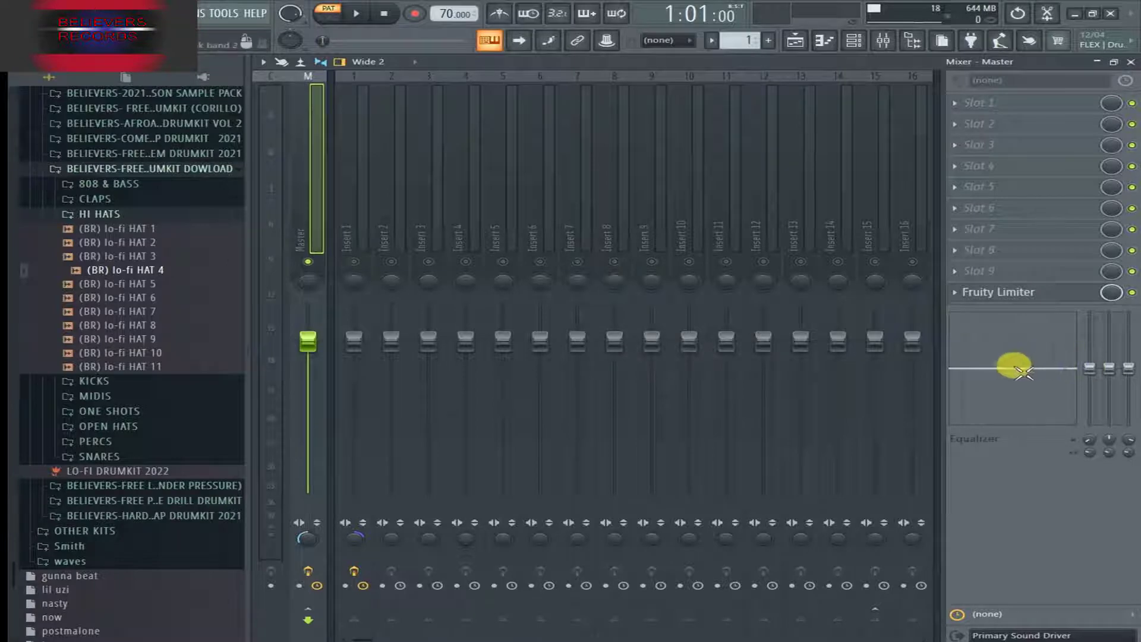
{"action": "mouse_move", "coordinate": [1016, 369]}
{"action": "left_mouse_down"}
{"action": "mouse_move", "coordinate": [1014, 355]}
{"action": "mouse_move", "coordinate": [1015, 373]}
{"action": "left_mouse_up"}
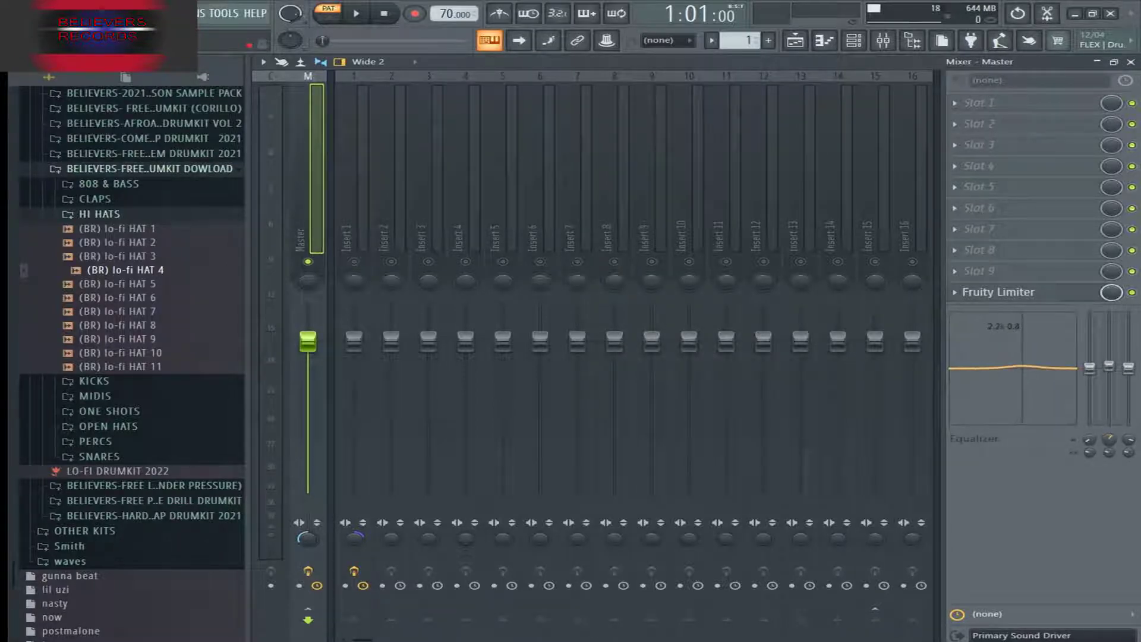
{"action": "left_click_drag", "start_coordinate": [1015, 367], "coordinate": [1013, 368]}
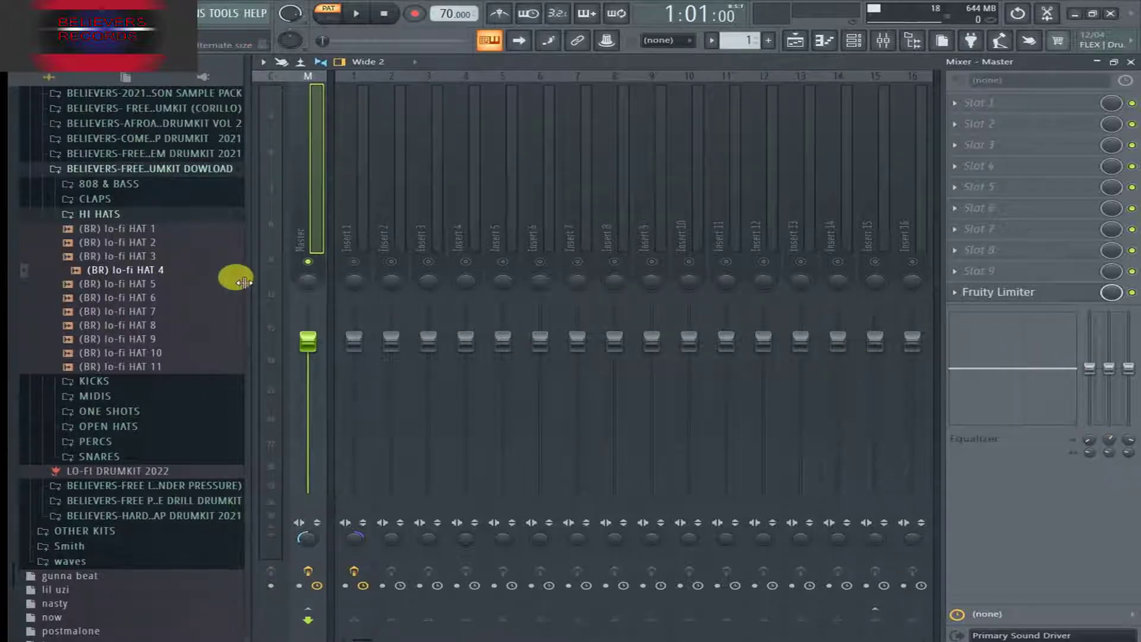
Step: Widen the file browser and look through the drumkit folders listed under MY OTHER PACKS
{"action": "left_click_drag", "start_coordinate": [245, 290], "coordinate": [299, 288]}
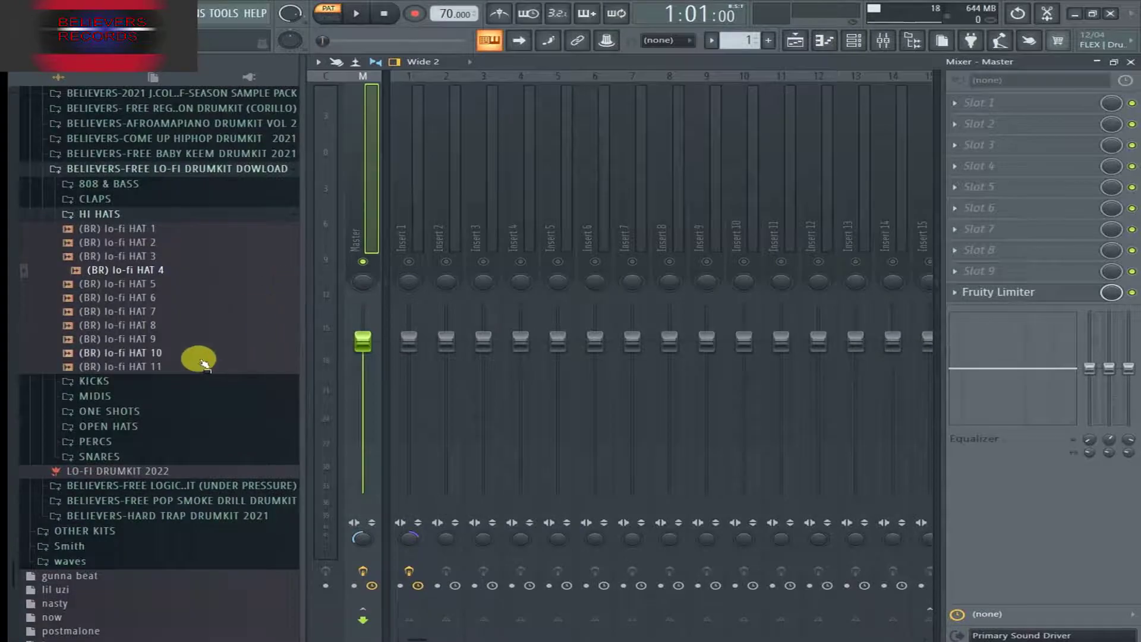
{"action": "scroll", "coordinate": [196, 356], "scroll_direction": "up", "scroll_amount": 10}
{"action": "scroll", "coordinate": [199, 360], "scroll_direction": "down", "scroll_amount": 6}
{"action": "scroll", "coordinate": [201, 363], "scroll_direction": "up", "scroll_amount": 5}
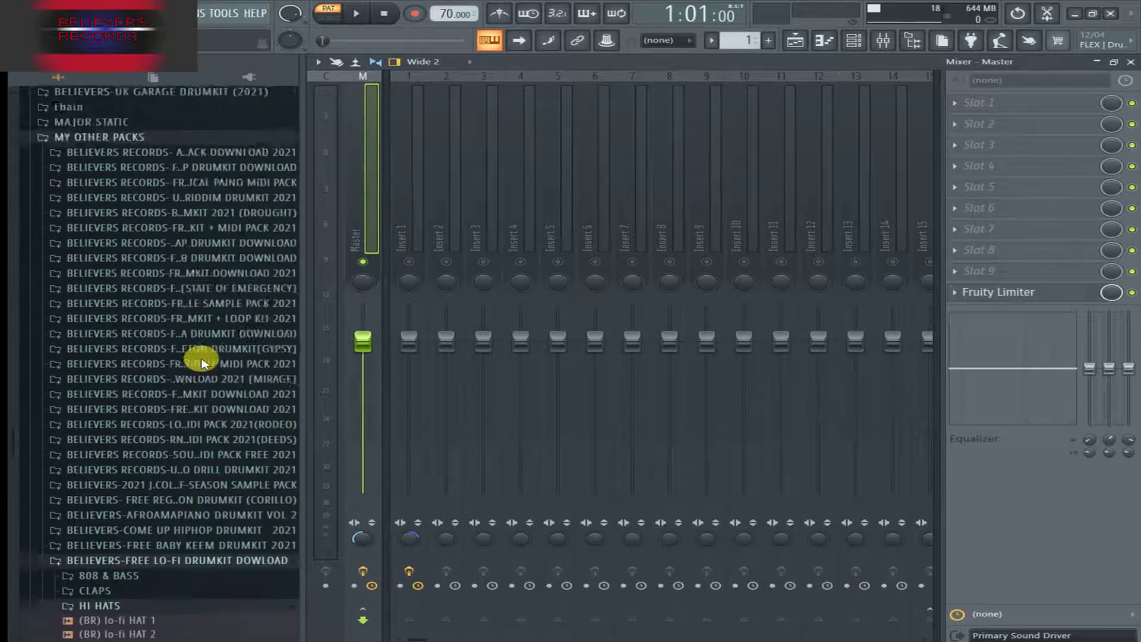
{"action": "scroll", "coordinate": [201, 364], "scroll_direction": "down", "scroll_amount": 6}
{"action": "scroll", "coordinate": [201, 364], "scroll_direction": "up", "scroll_amount": 2}
{"action": "scroll", "coordinate": [201, 364], "scroll_direction": "up", "scroll_amount": 2}
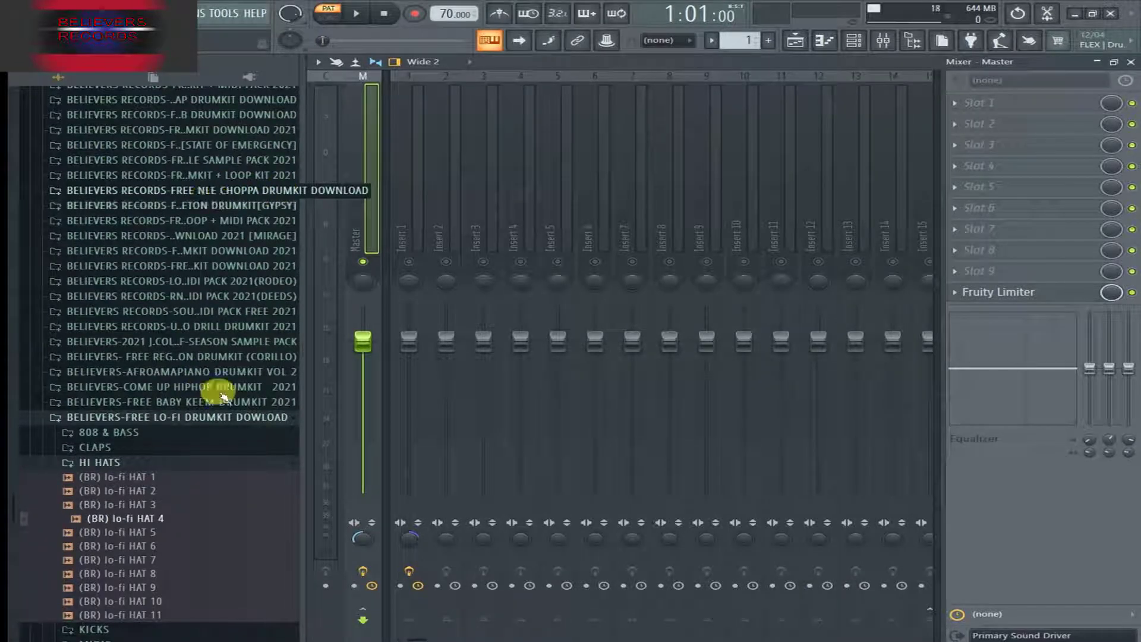
{"action": "scroll", "coordinate": [190, 380], "scroll_direction": "up", "scroll_amount": 6}
{"action": "scroll", "coordinate": [188, 379], "scroll_direction": "down", "scroll_amount": 3}
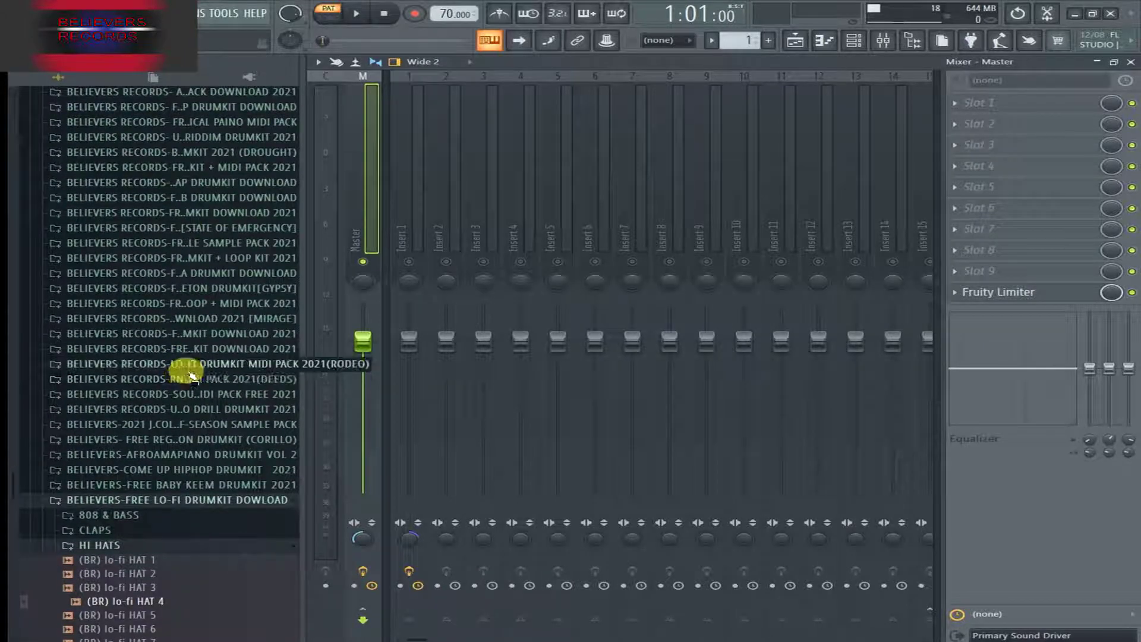
{"action": "scroll", "coordinate": [188, 378], "scroll_direction": "up", "scroll_amount": 10}
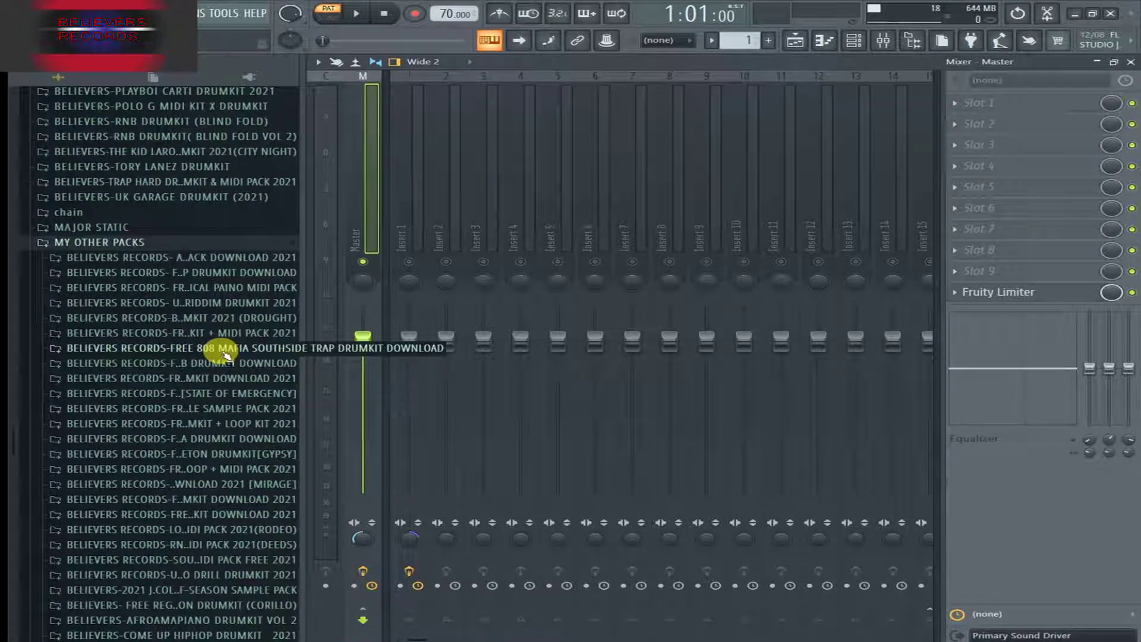
{"action": "scroll", "coordinate": [241, 354], "scroll_direction": "down", "scroll_amount": 10}
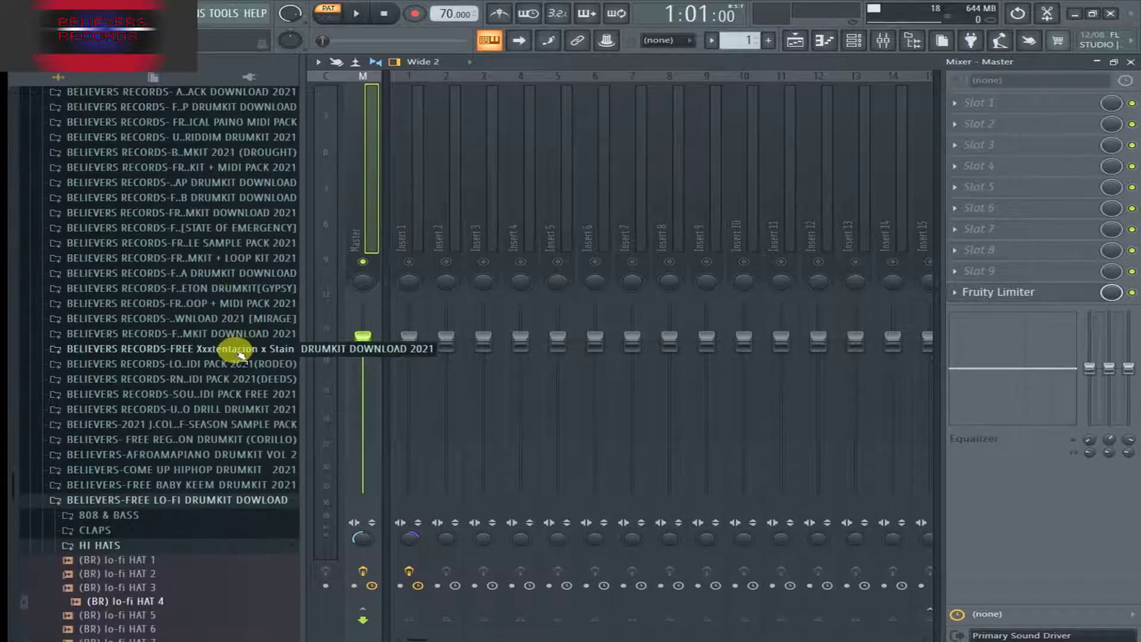
{"action": "scroll", "coordinate": [241, 354], "scroll_direction": "up", "scroll_amount": 10}
{"action": "scroll", "coordinate": [241, 354], "scroll_direction": "down", "scroll_amount": 15}
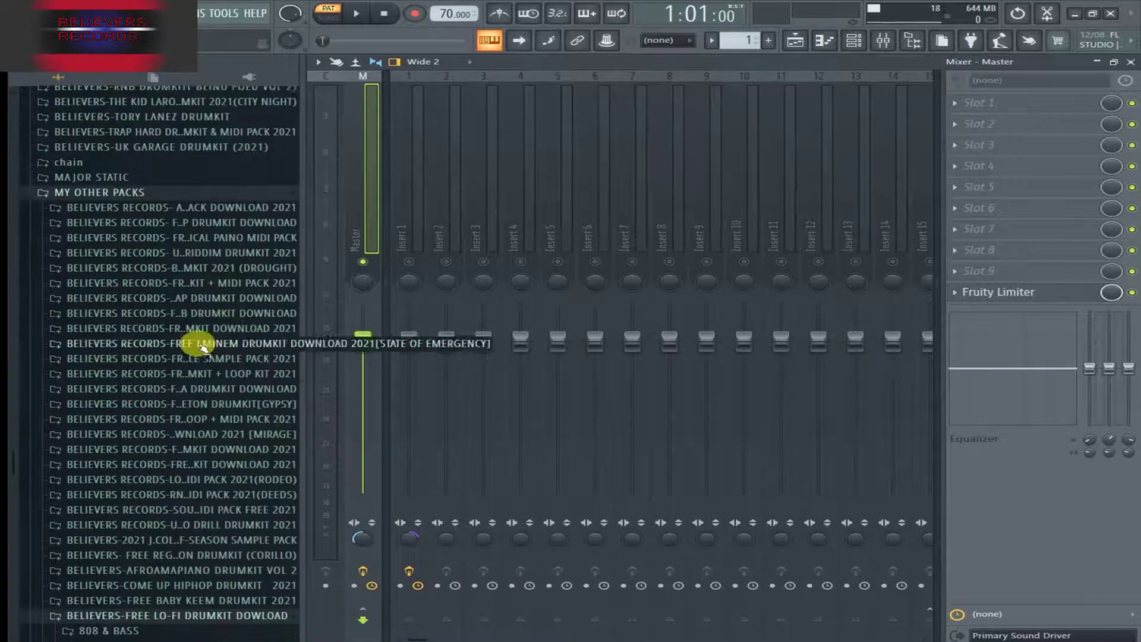
{"action": "scroll", "coordinate": [199, 345], "scroll_direction": "up", "scroll_amount": 10}
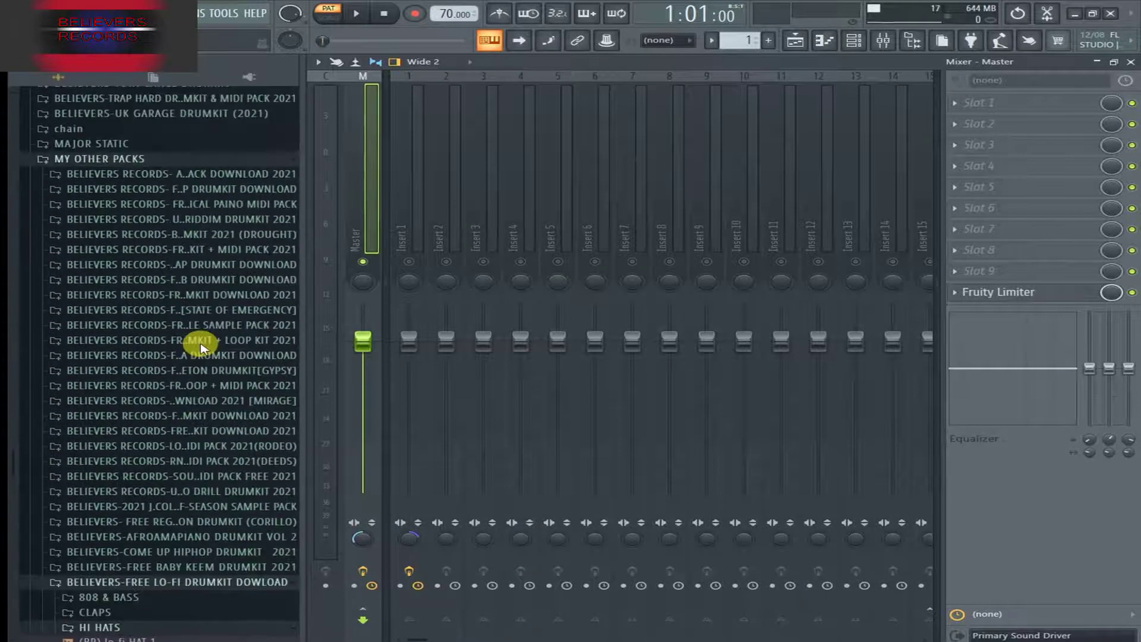
{"action": "scroll", "coordinate": [149, 297], "scroll_direction": "up", "scroll_amount": 10}
{"action": "scroll", "coordinate": [136, 329], "scroll_direction": "down", "scroll_amount": 5}
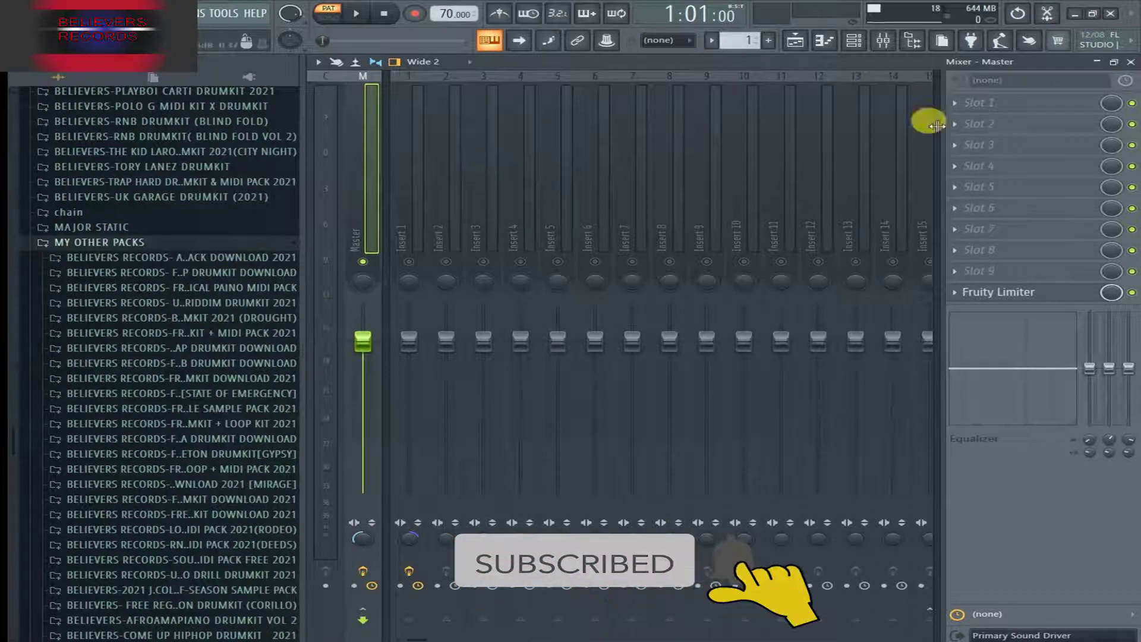
Step: Show the channel rack and open the KICKS folder of the RIDDIM DRUMKIT 2021 pack in the browser
{"action": "left_click", "coordinate": [853, 40]}
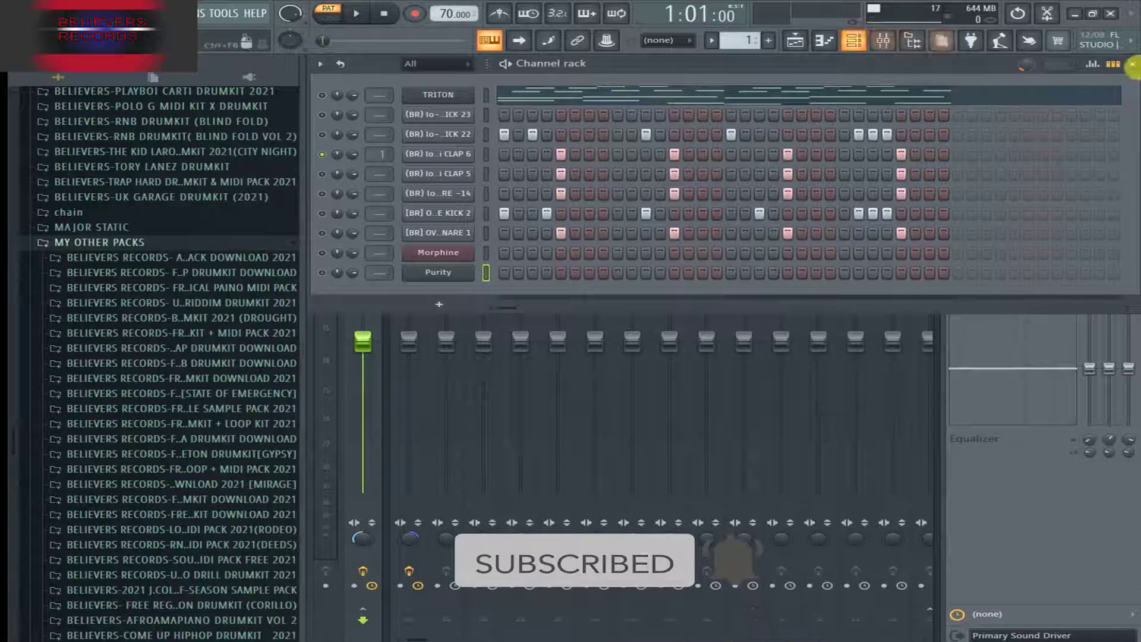
{"action": "left_click", "coordinate": [179, 305]}
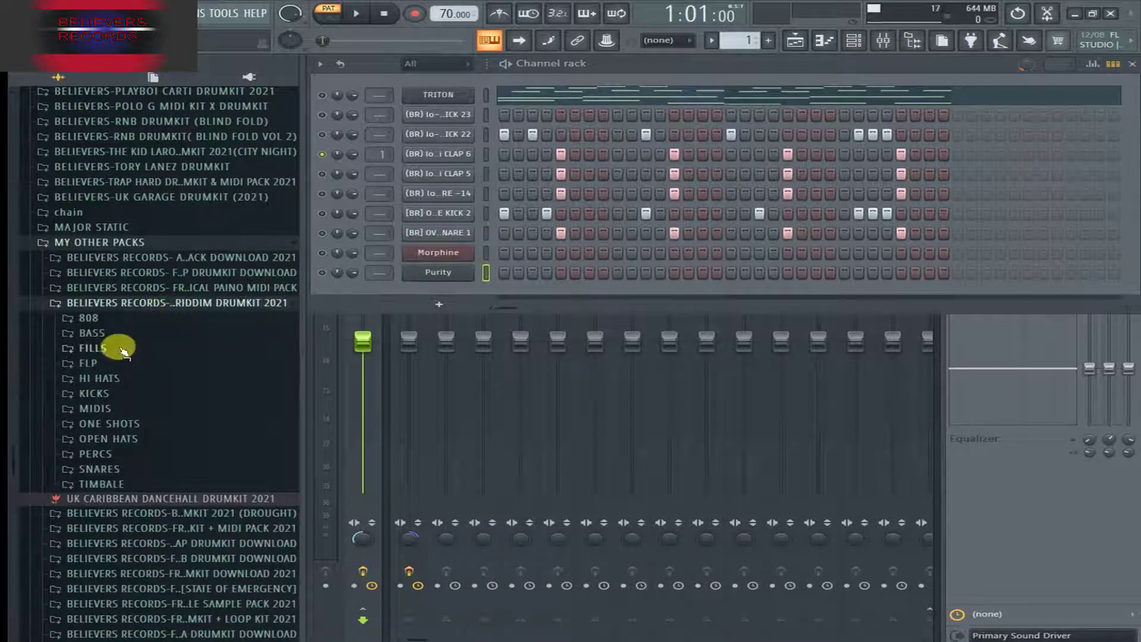
{"action": "scroll", "coordinate": [113, 360], "scroll_direction": "down", "scroll_amount": 3}
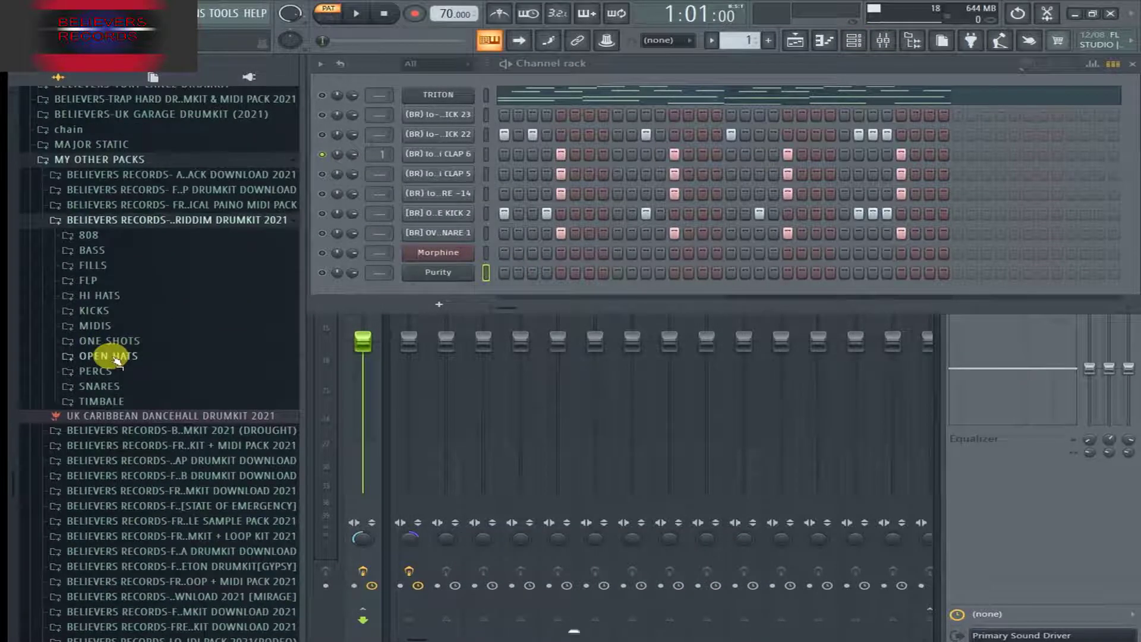
{"action": "left_click", "coordinate": [101, 310]}
{"action": "scroll", "coordinate": [89, 318], "scroll_direction": "down", "scroll_amount": 3}
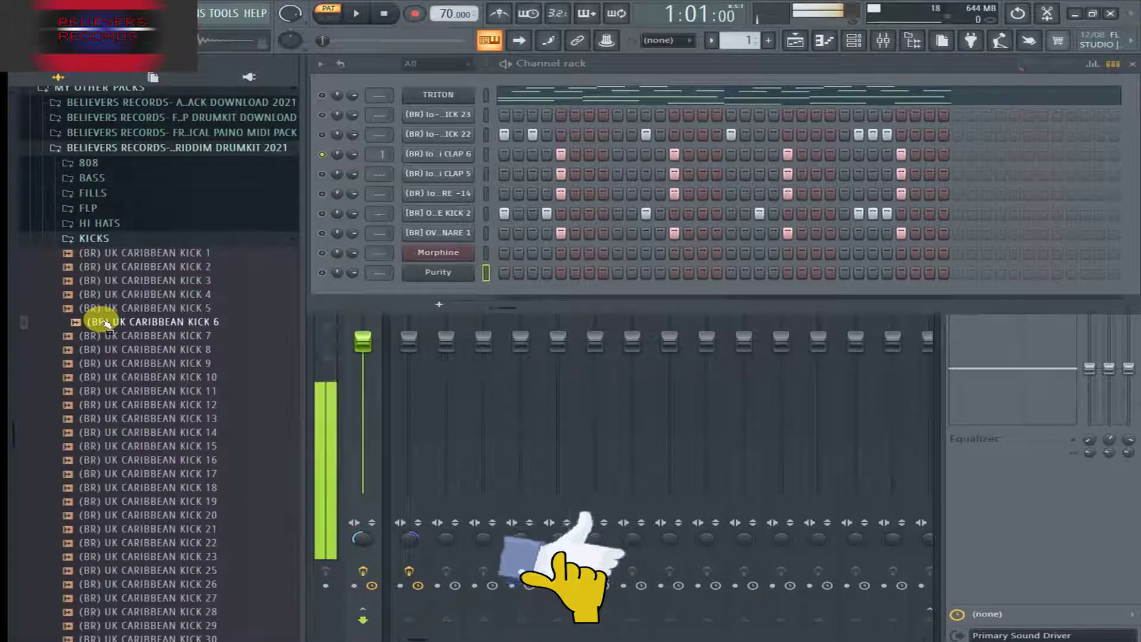
Step: Load the sample (BR) UK CARIBBEAN KICK 6 into a new channel and close its sampler window
{"action": "right_click", "coordinate": [132, 324]}
{"action": "left_click", "coordinate": [196, 324]}
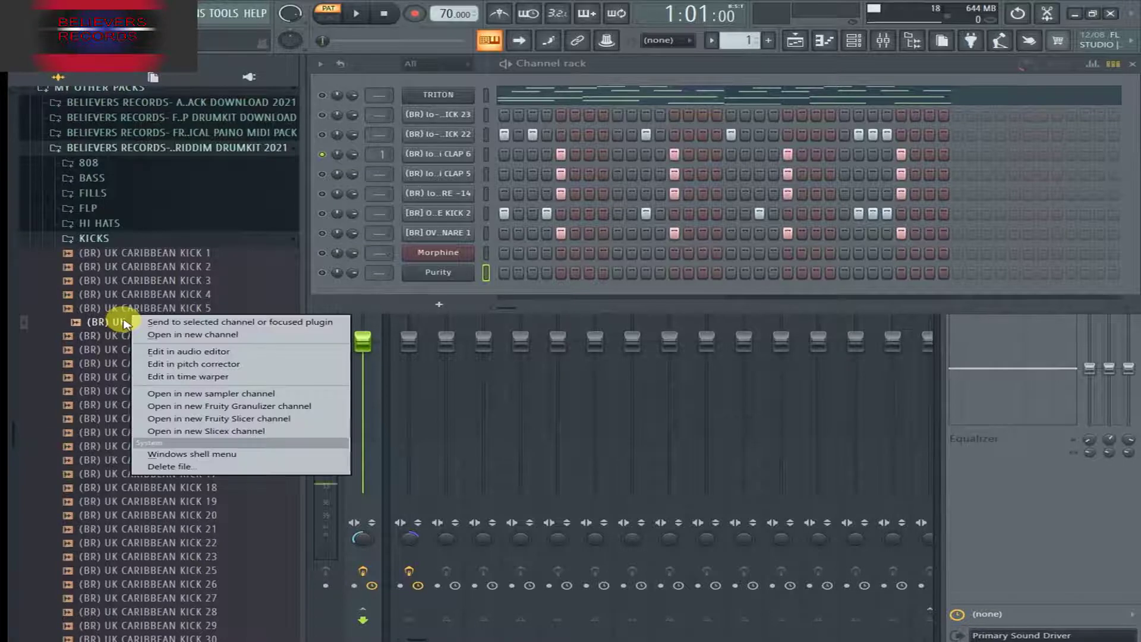
{"action": "right_click", "coordinate": [132, 322]}
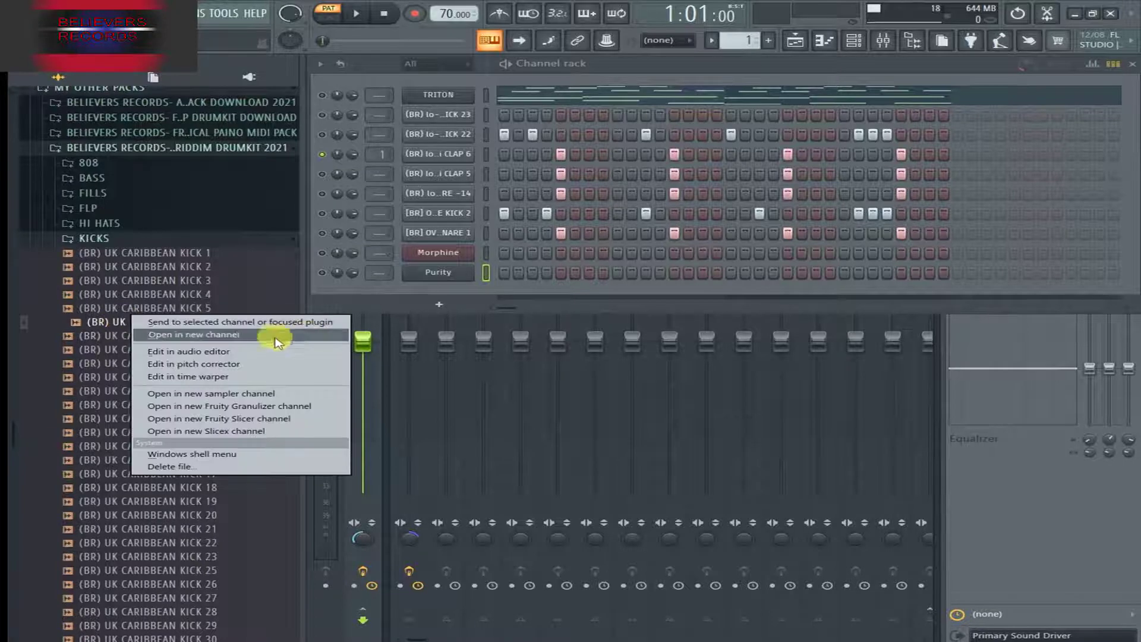
{"action": "left_click", "coordinate": [244, 337]}
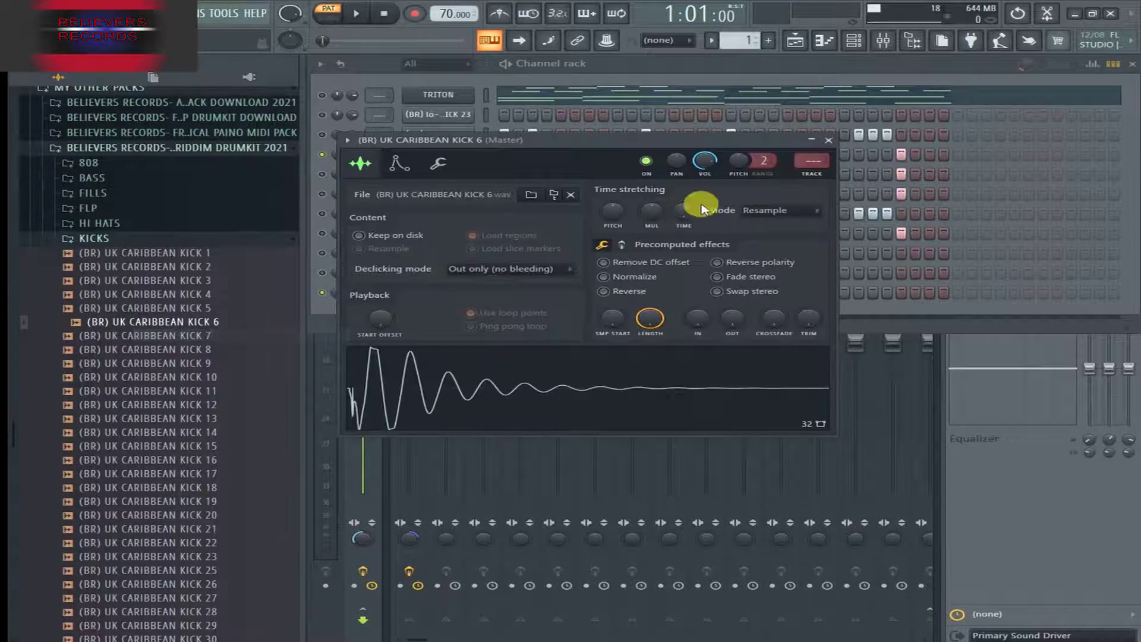
{"action": "left_click", "coordinate": [816, 141]}
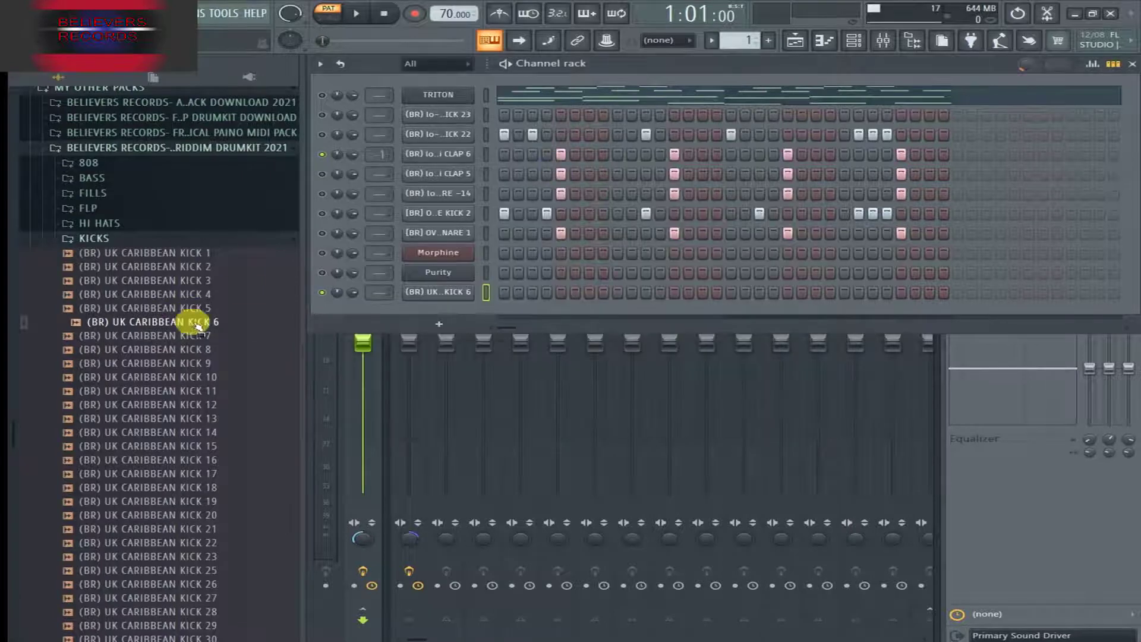
Step: Preview the (BR) UK CARIBBEAN KICK 6 sample and collapse the KICKS and RIDDIM DRUMKIT 2021 folders
{"action": "left_click", "coordinate": [191, 324]}
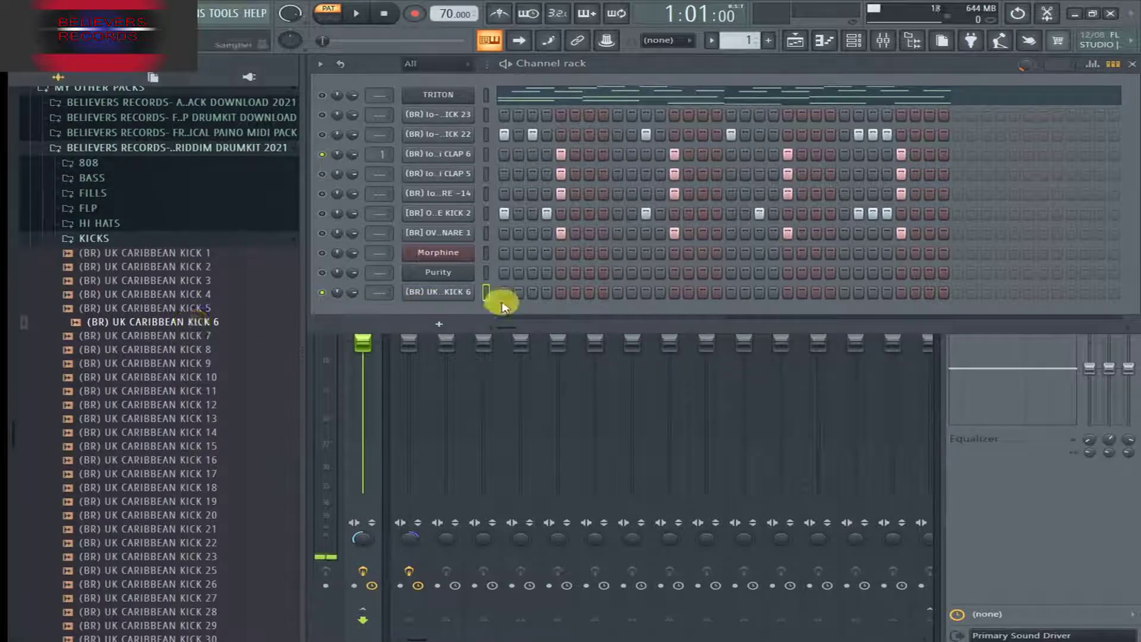
{"action": "left_click", "coordinate": [72, 238]}
{"action": "left_click", "coordinate": [186, 156]}
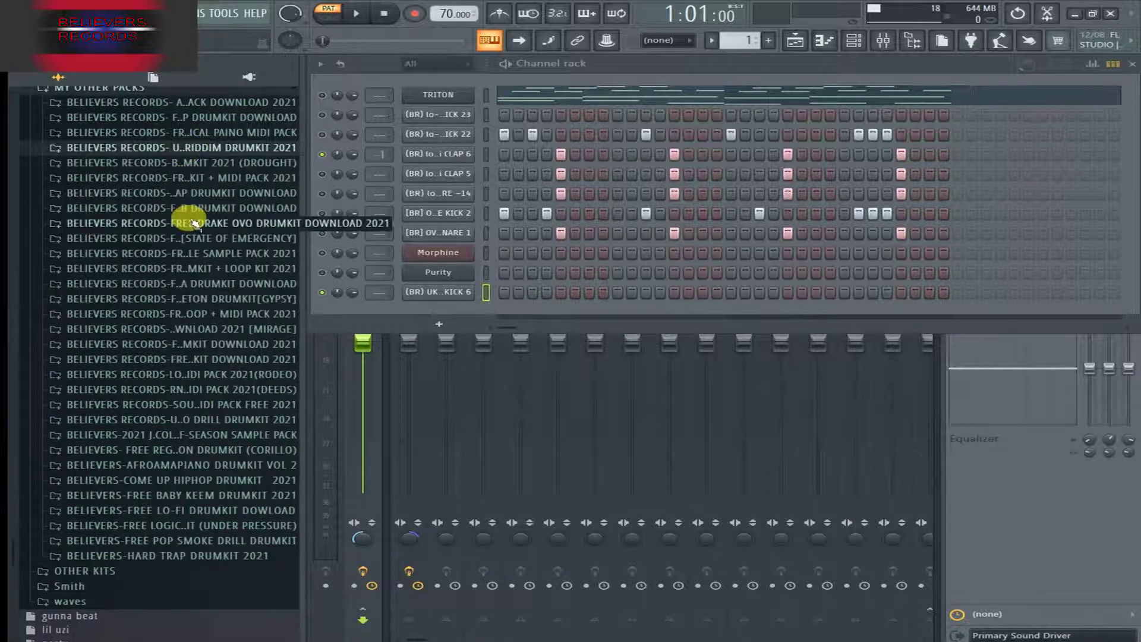
{"action": "scroll", "coordinate": [158, 242], "scroll_direction": "up", "scroll_amount": 3}
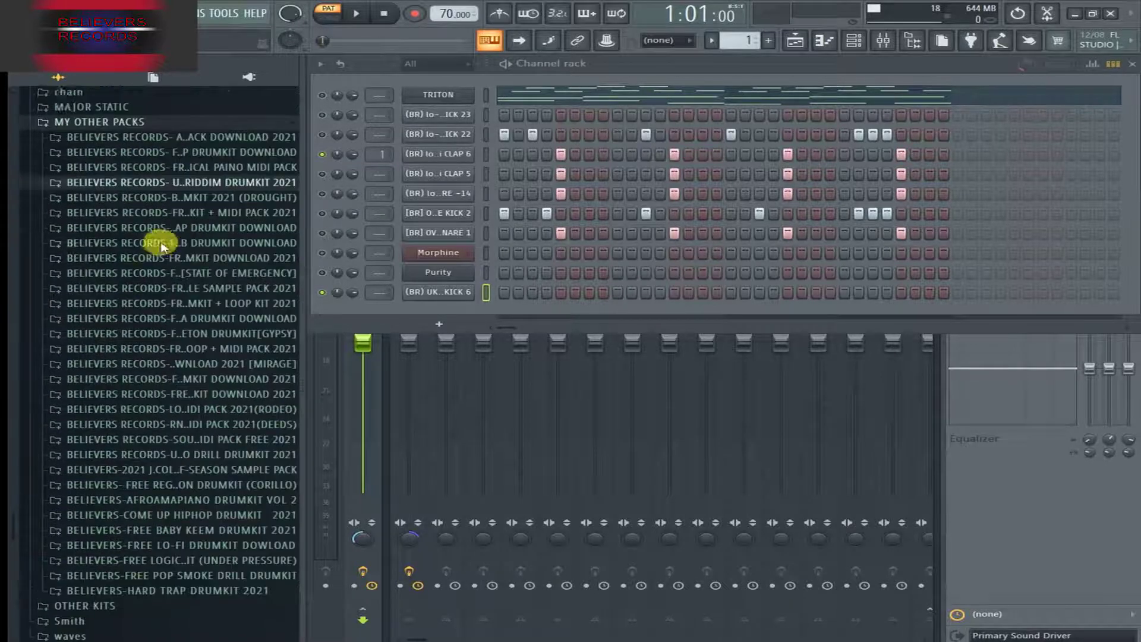
{"action": "scroll", "coordinate": [158, 244], "scroll_direction": "down", "scroll_amount": 3}
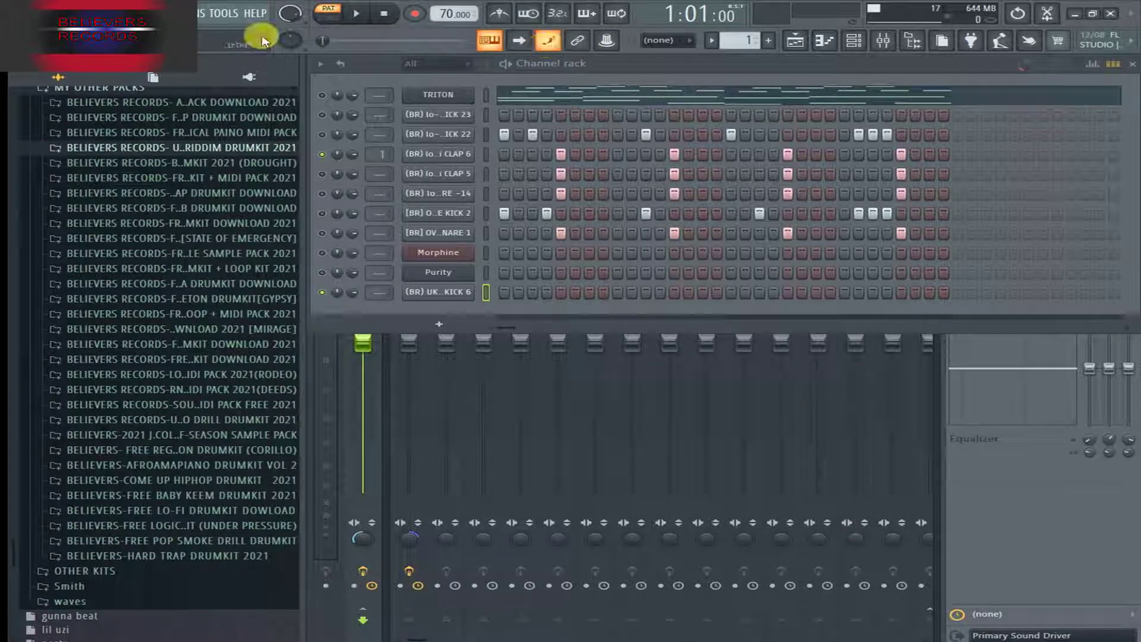
Step: Solo the TRITON channel in the channel rack and unsolo it to enable all channels
{"action": "right_click", "coordinate": [324, 100]}
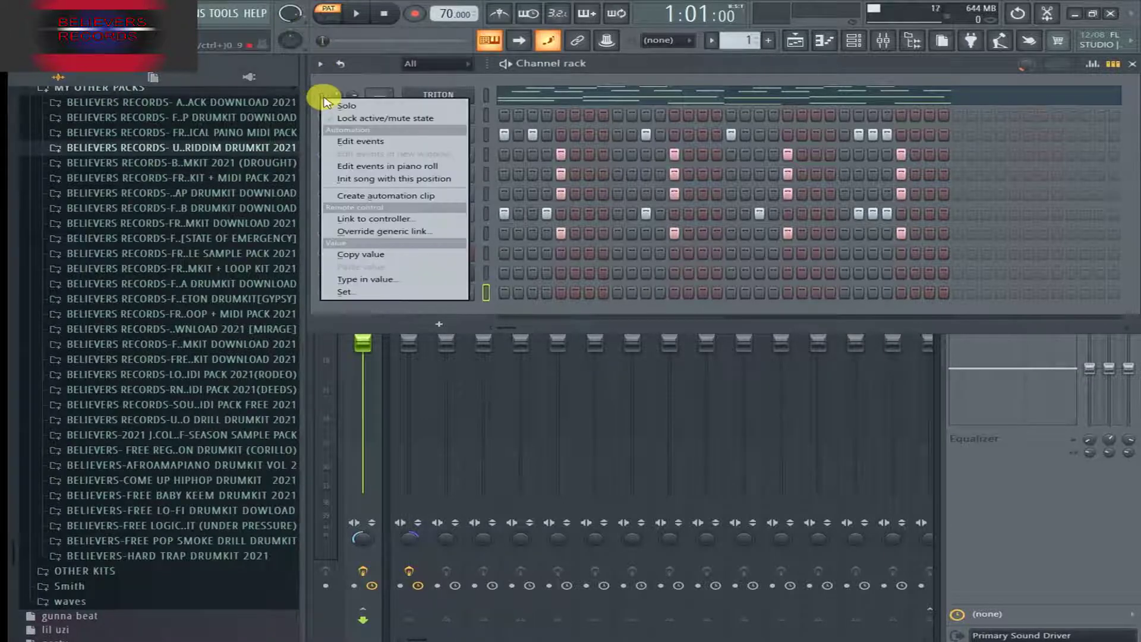
{"action": "left_click", "coordinate": [397, 106]}
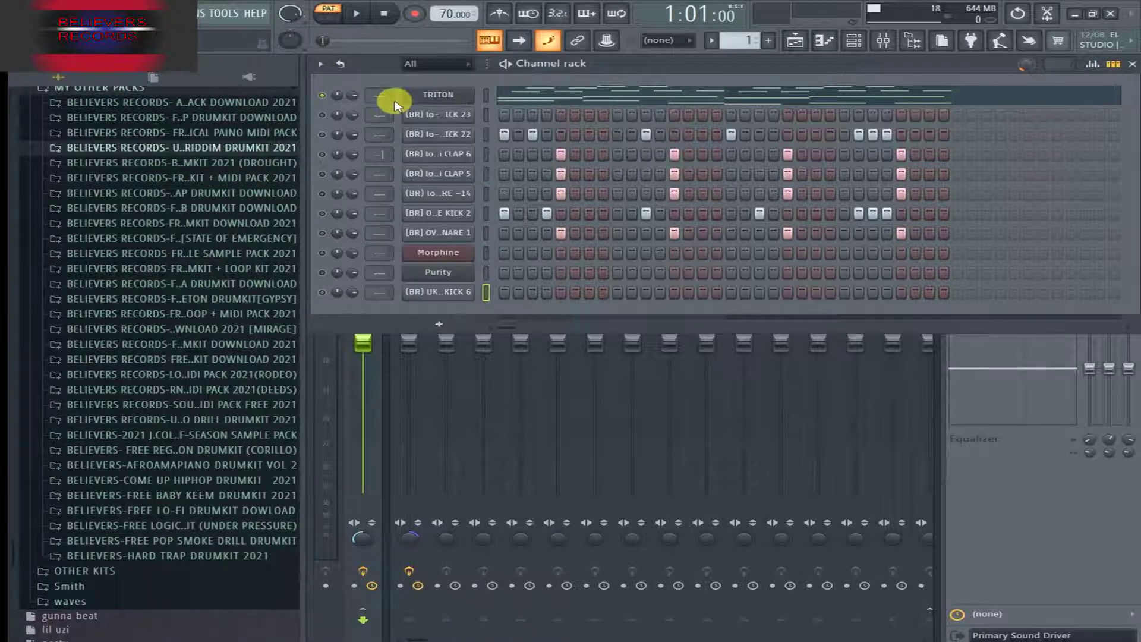
{"action": "right_click", "coordinate": [322, 97]}
{"action": "left_click", "coordinate": [332, 107]}
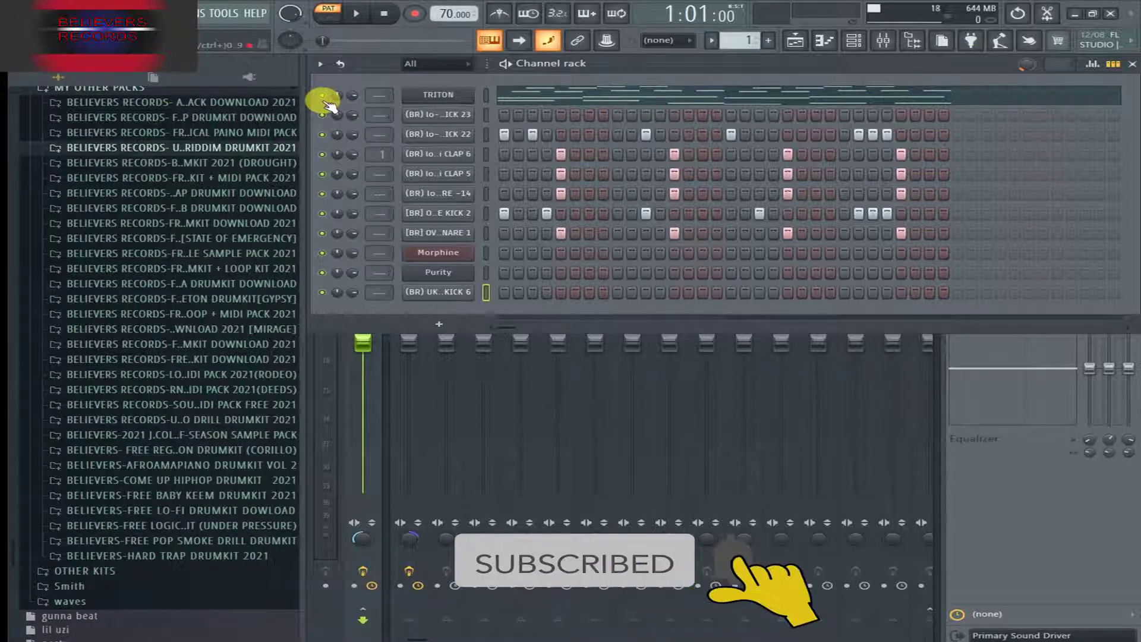
Step: Solo the TRITON channel, play the pattern to hear it alone, and stop playback
{"action": "right_click", "coordinate": [325, 101]}
{"action": "left_click", "coordinate": [389, 108]}
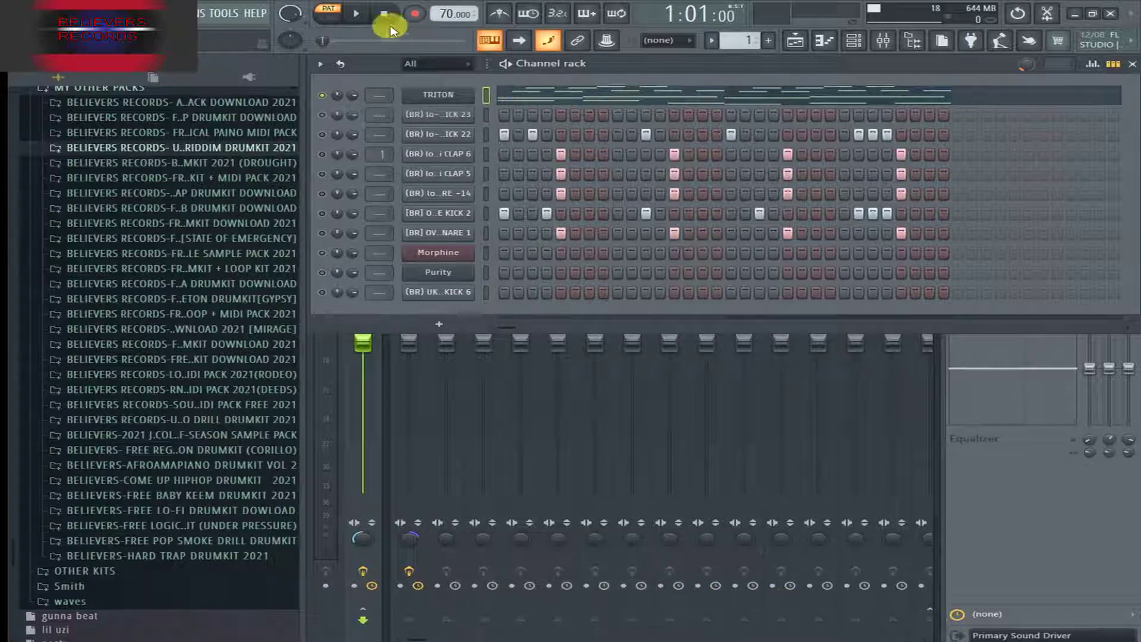
{"action": "left_click", "coordinate": [355, 13]}
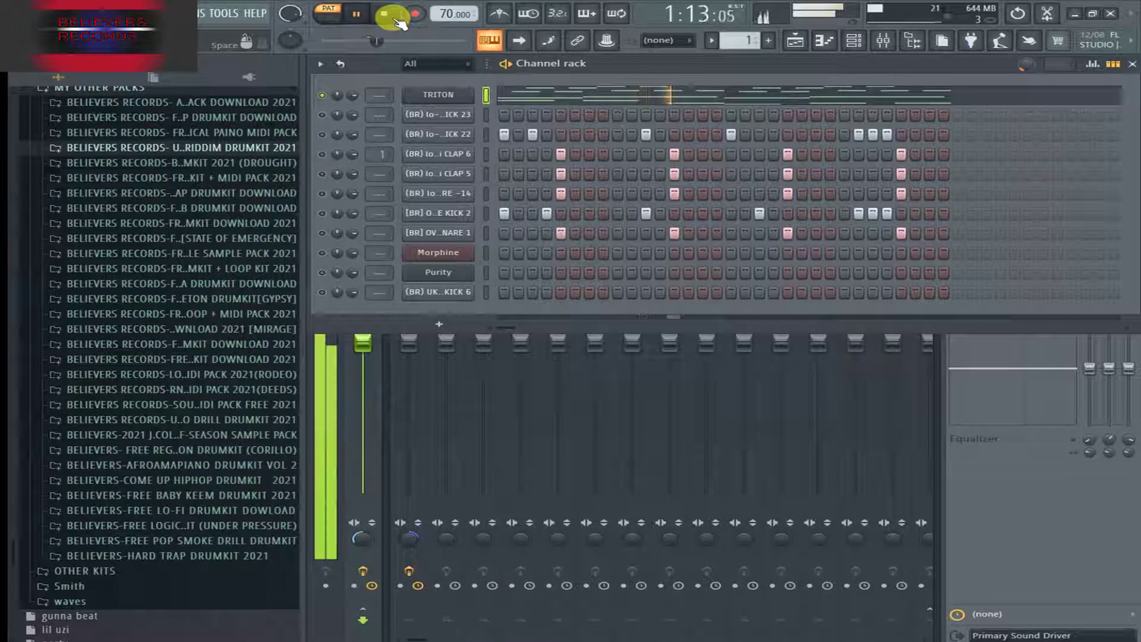
{"action": "left_click", "coordinate": [547, 41]}
{"action": "key", "text": "space"}
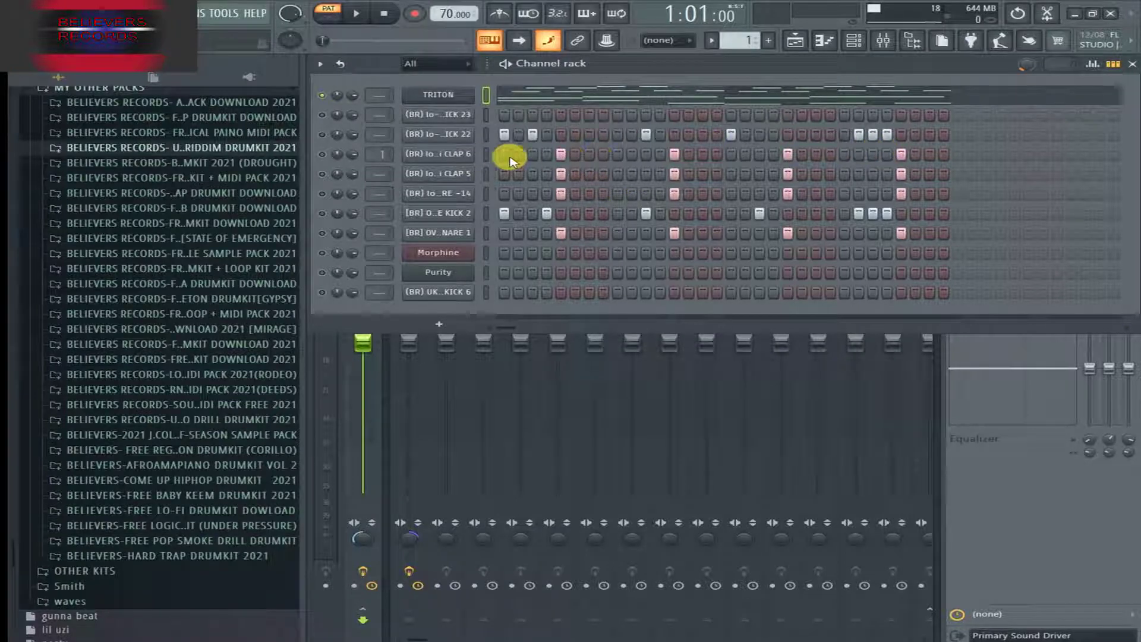
Step: Toggle solo on the lo-fi KICK 22 channel to enable all channels in the rack
{"action": "right_click", "coordinate": [326, 134]}
{"action": "left_click", "coordinate": [328, 140]}
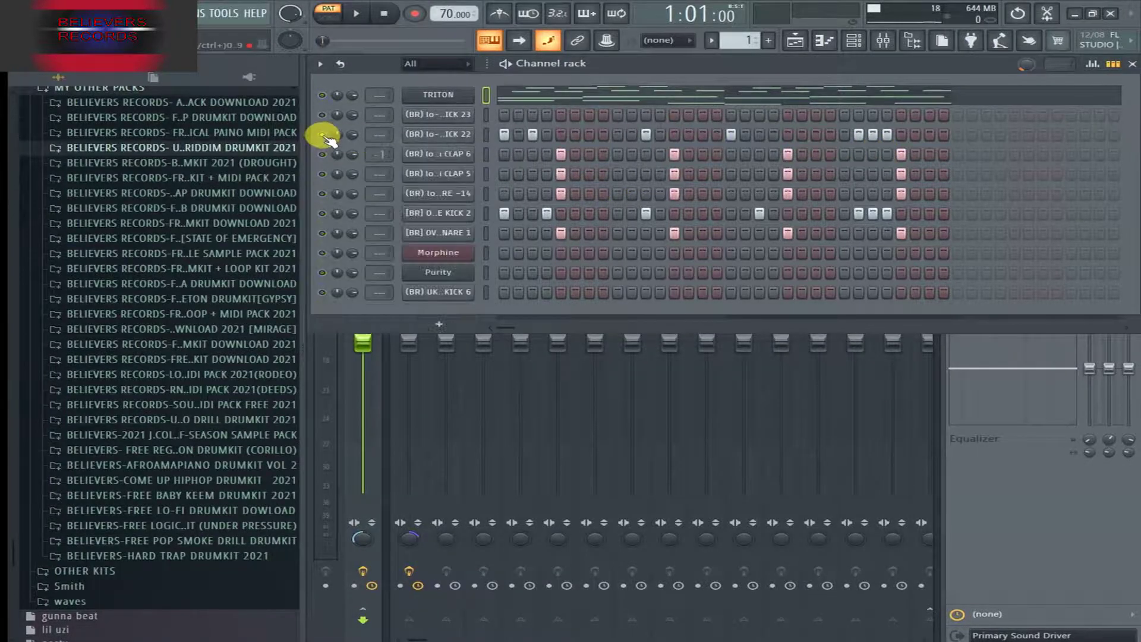
Step: Mute the lo-fi KICK 22 and lo...RE -14 channels in the channel rack, leaving the other channels enabled
{"action": "right_click", "coordinate": [329, 140]}
{"action": "left_click", "coordinate": [337, 156]}
{"action": "left_click", "coordinate": [323, 194]}
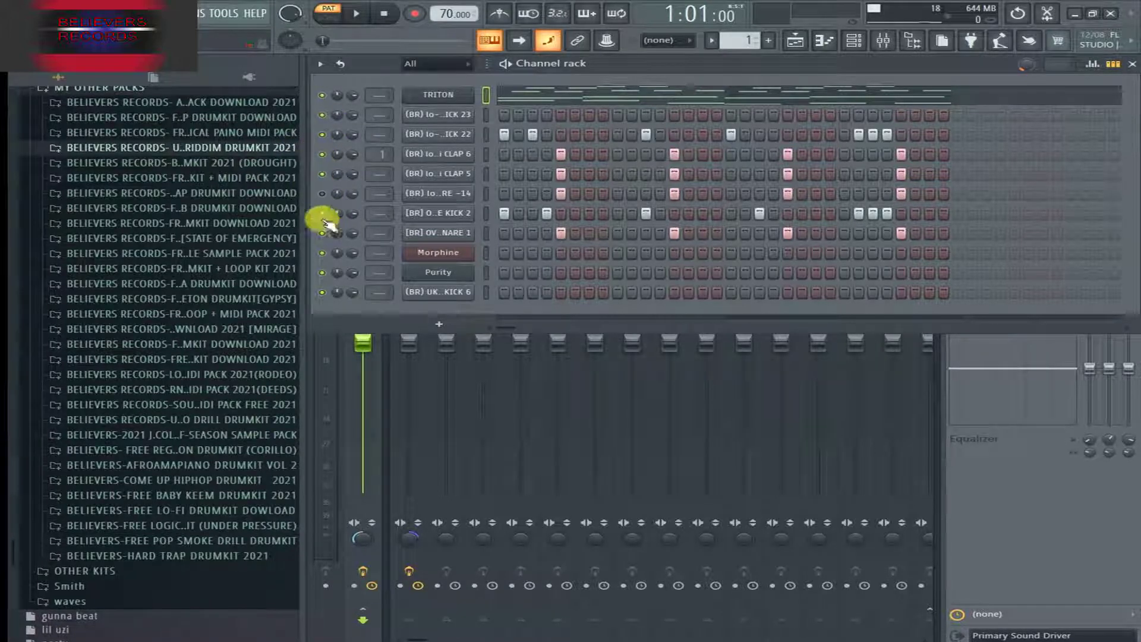
{"action": "left_click", "coordinate": [322, 134]}
Step: Play the pattern to hear it without the muted channels and stop playback
{"action": "left_click", "coordinate": [355, 23]}
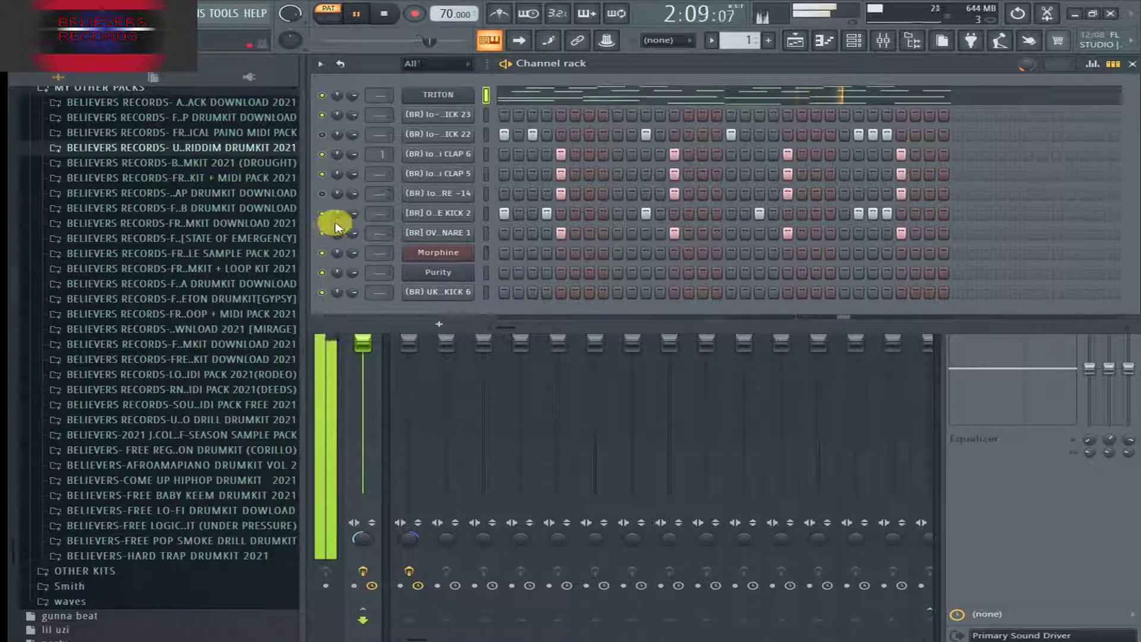
{"action": "left_click_drag", "start_coordinate": [334, 226], "coordinate": [326, 152]}
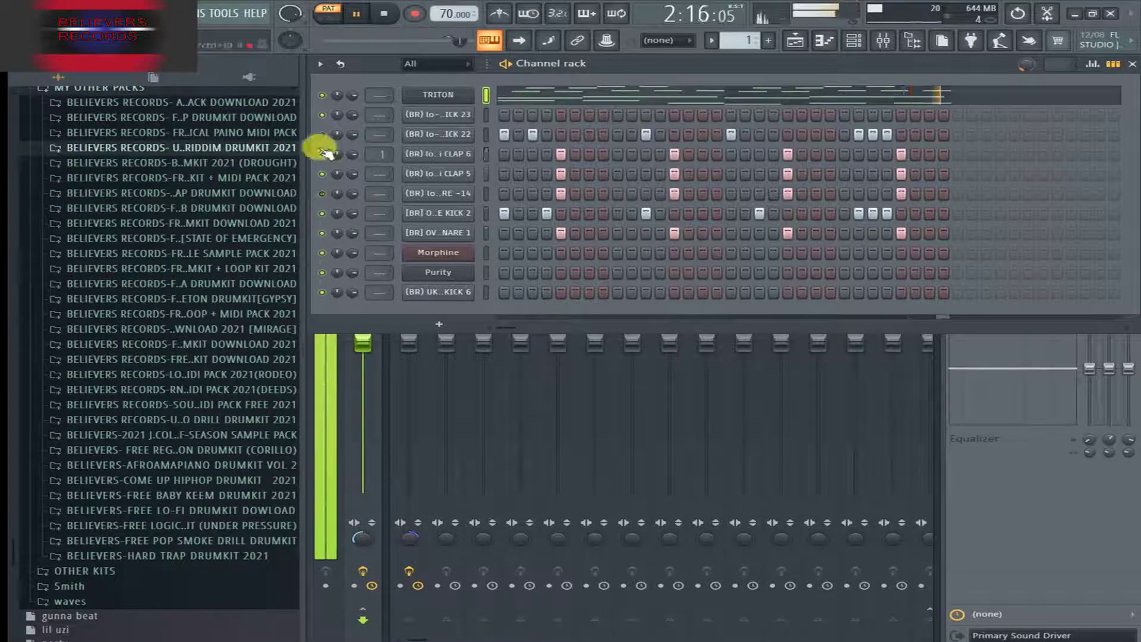
{"action": "left_click", "coordinate": [385, 14]}
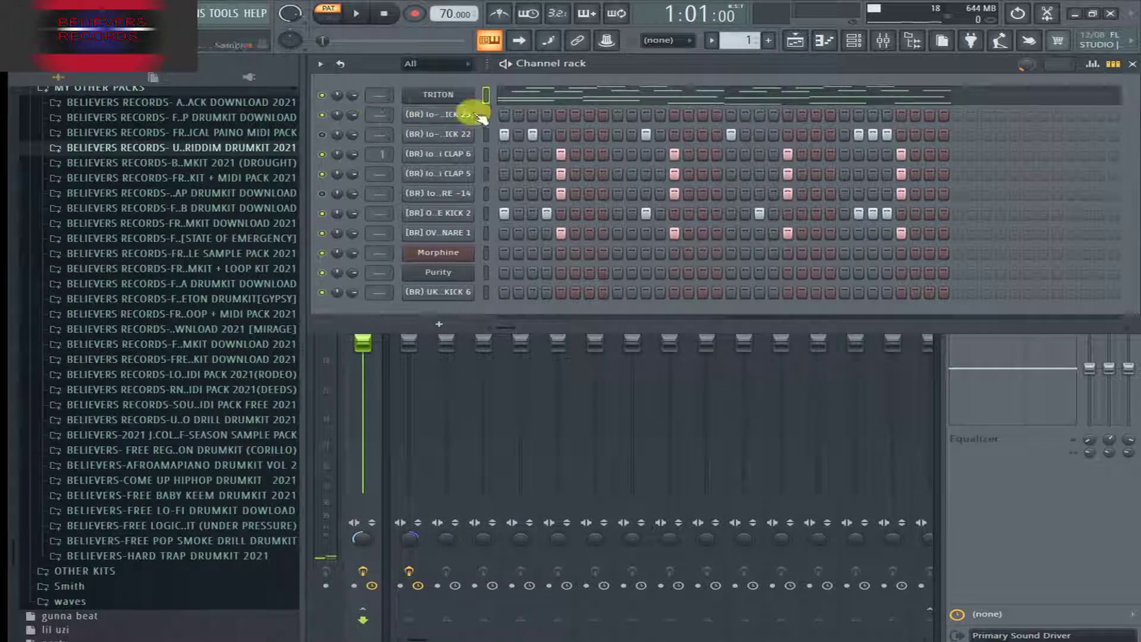
Step: Open the TRITON channel's notes in the piano roll and examine them across the high and low octaves at different zoom levels
{"action": "left_click", "coordinate": [675, 101]}
{"action": "scroll", "coordinate": [703, 184], "scroll_direction": "down", "scroll_amount": 3}
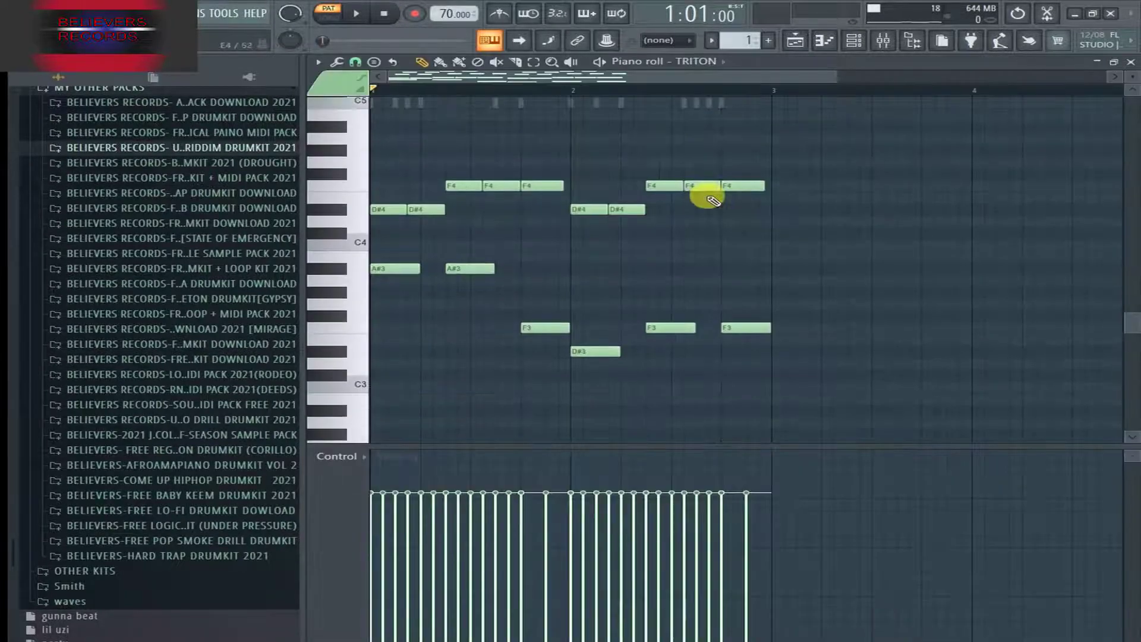
{"action": "left_click_drag", "start_coordinate": [831, 82], "coordinate": [624, 83]}
{"action": "scroll", "coordinate": [630, 303], "scroll_direction": "up", "scroll_amount": 5}
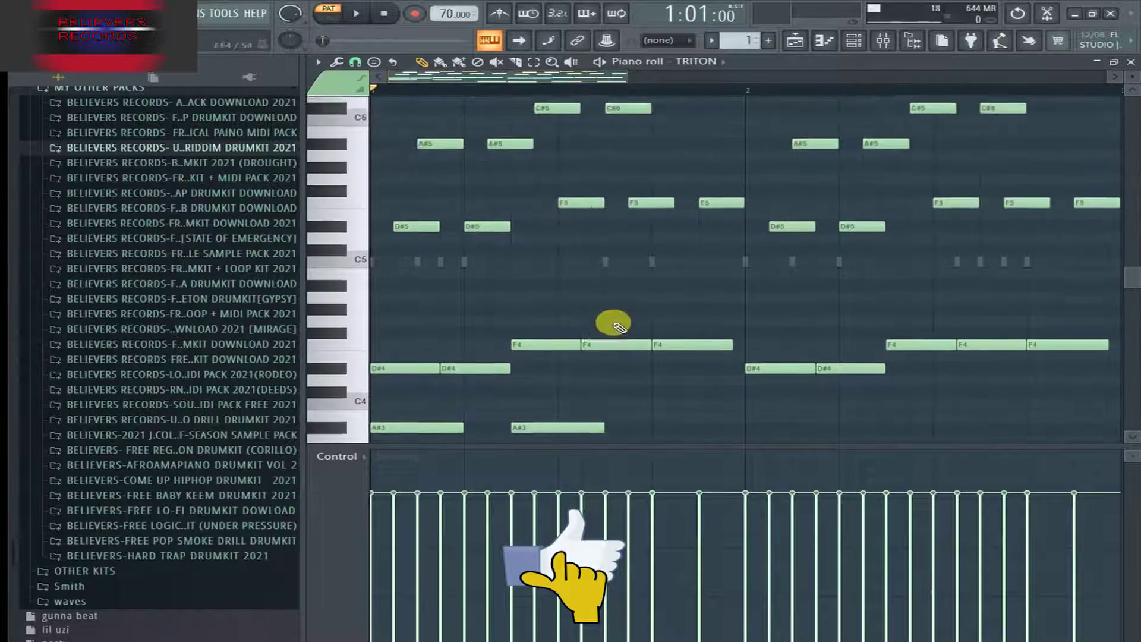
{"action": "scroll", "coordinate": [615, 324], "scroll_direction": "down", "scroll_amount": 1}
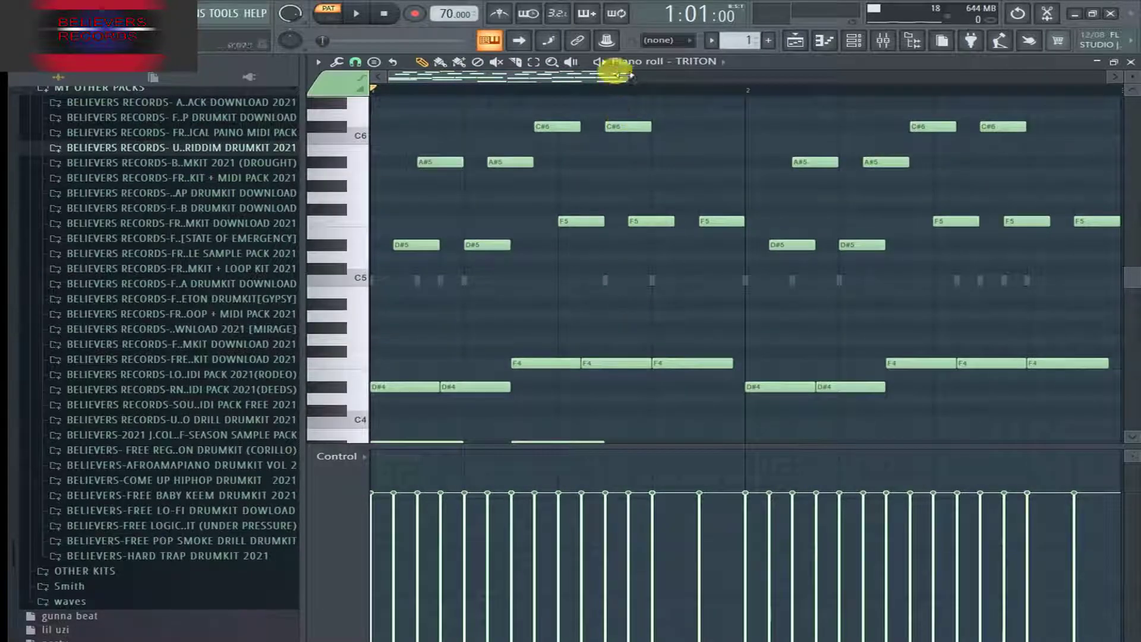
{"action": "left_click_drag", "start_coordinate": [618, 74], "coordinate": [501, 84]}
{"action": "scroll", "coordinate": [624, 241], "scroll_direction": "down", "scroll_amount": 2}
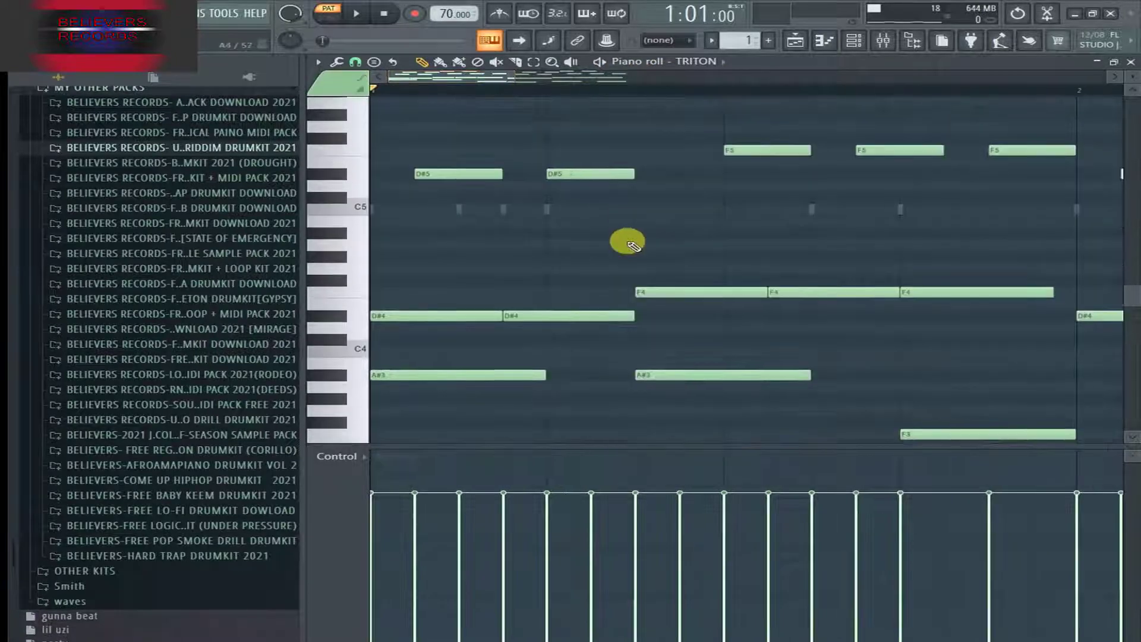
{"action": "scroll", "coordinate": [624, 240], "scroll_direction": "down", "scroll_amount": 3}
{"action": "mouse_move", "coordinate": [504, 69]}
{"action": "left_mouse_down"}
{"action": "mouse_move", "coordinate": [601, 74]}
{"action": "mouse_move", "coordinate": [504, 71]}
{"action": "left_mouse_up"}
Step: Bring up the MIDI file export dialog for the TRITON notes and dismiss it without saving
{"action": "left_click", "coordinate": [317, 65]}
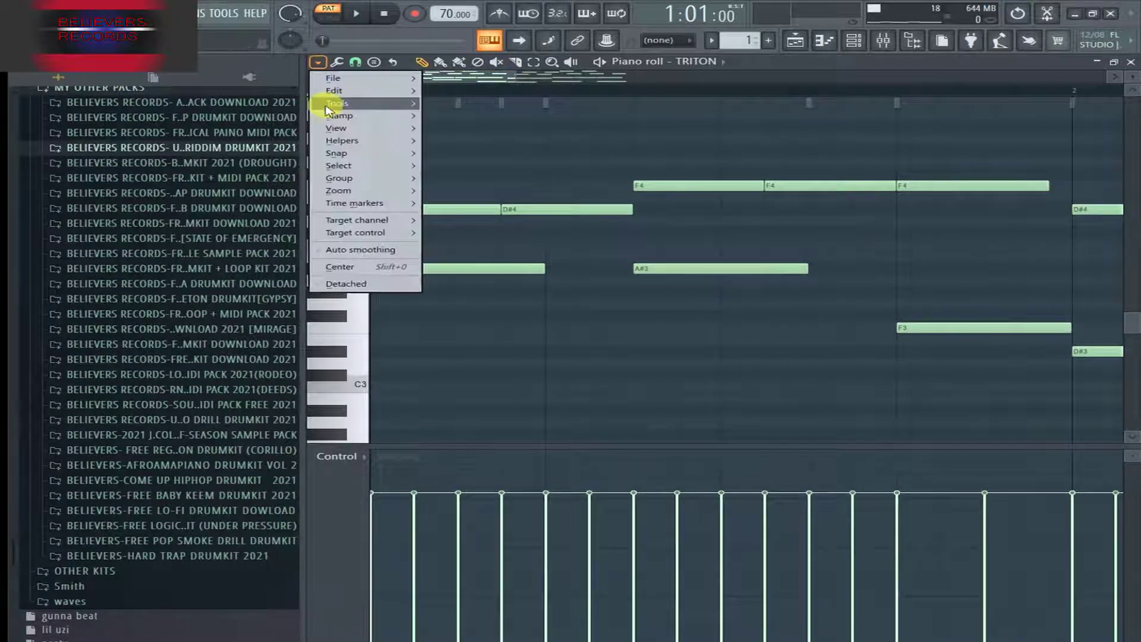
{"action": "mouse_move", "coordinate": [371, 77]}
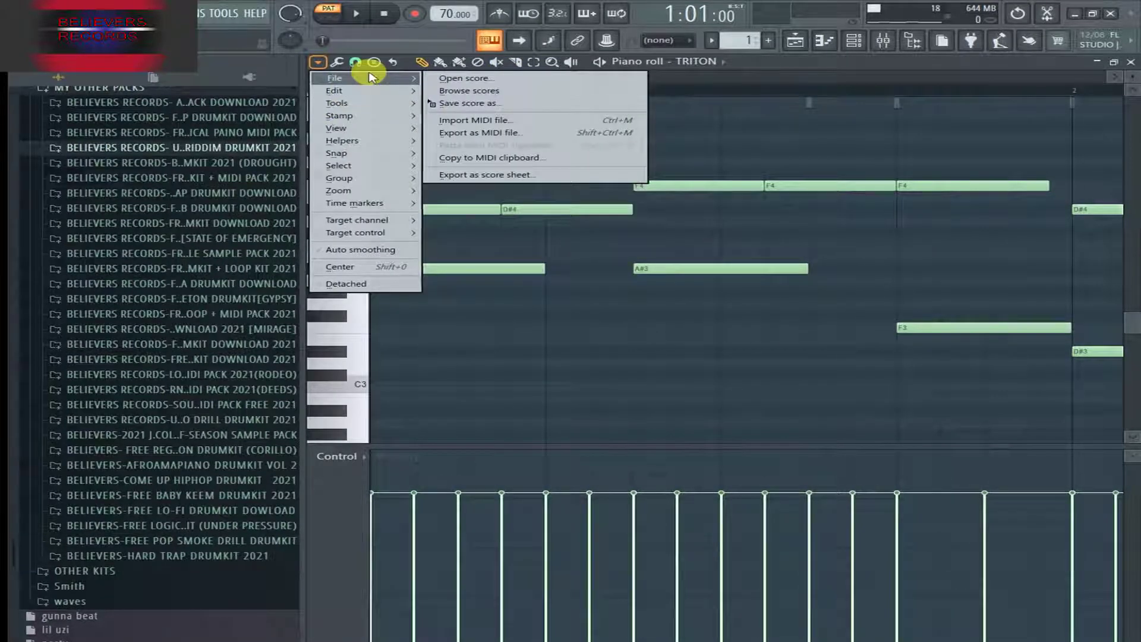
{"action": "left_click", "coordinate": [545, 136]}
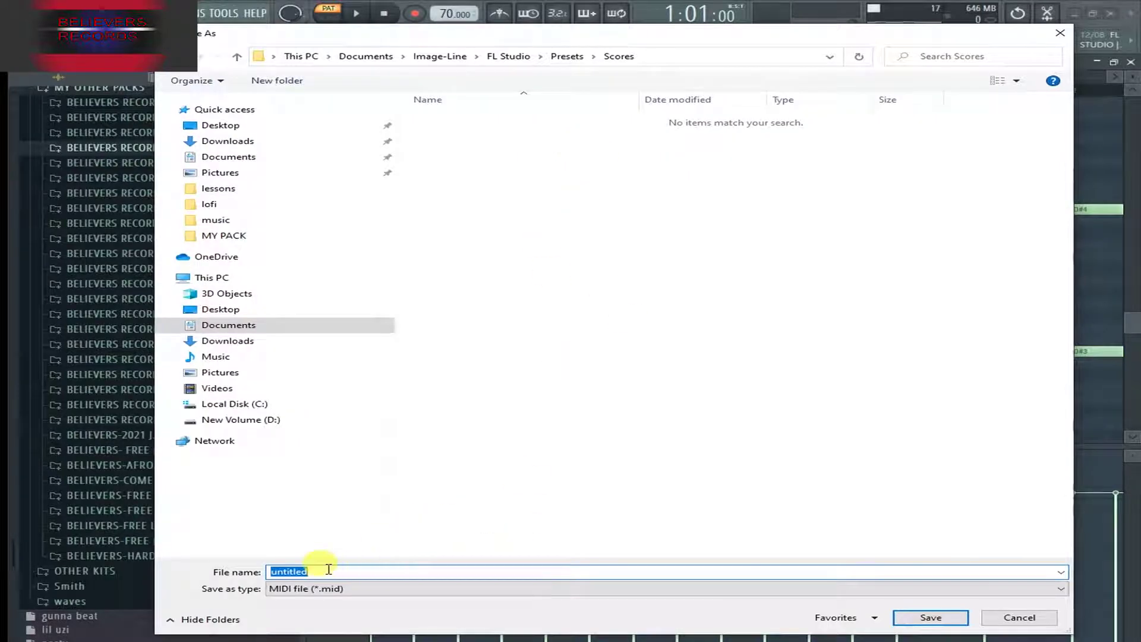
{"action": "left_click", "coordinate": [1044, 623]}
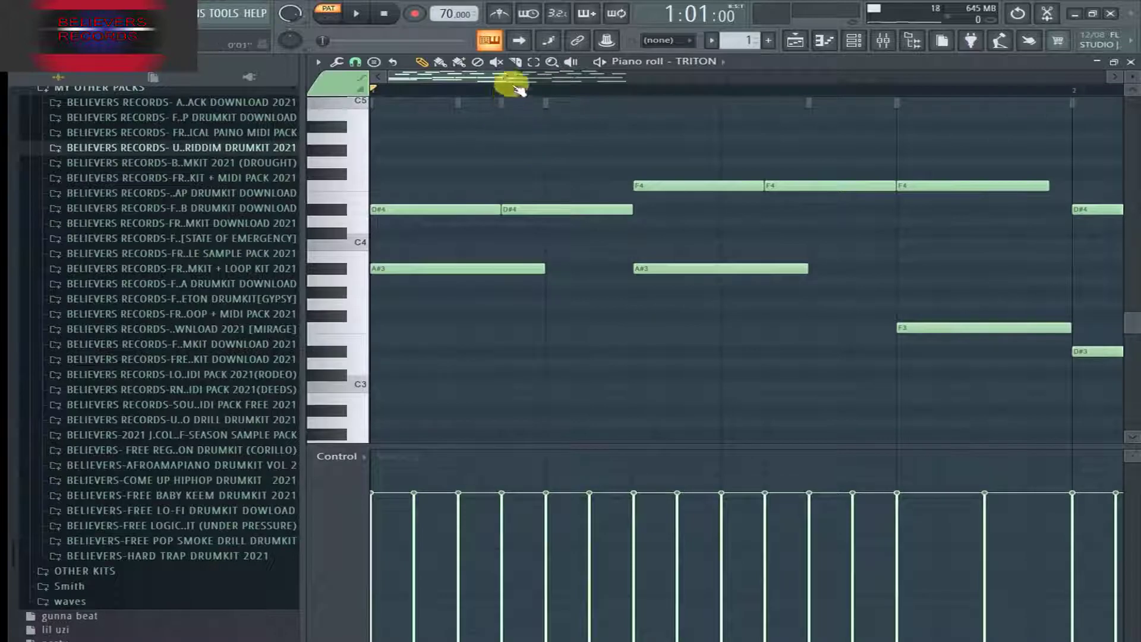
Step: Bring up the MIDI file import dialog for the TRITON piano roll and dismiss it without opening a file
{"action": "left_click_drag", "start_coordinate": [510, 78], "coordinate": [474, 81]}
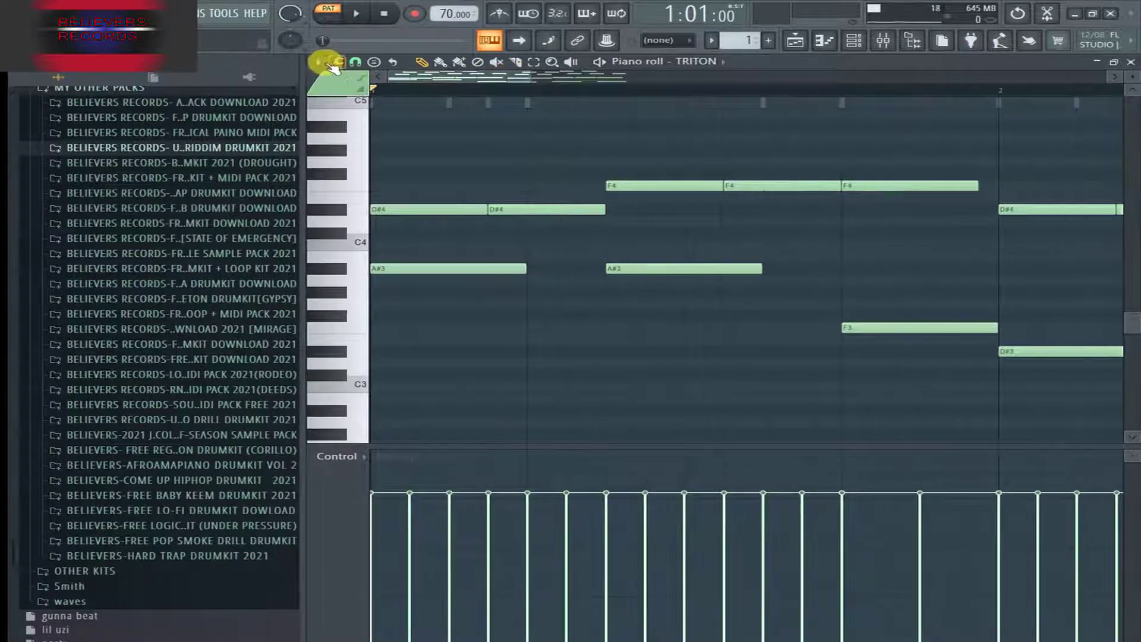
{"action": "left_click", "coordinate": [320, 61]}
{"action": "mouse_move", "coordinate": [334, 89]}
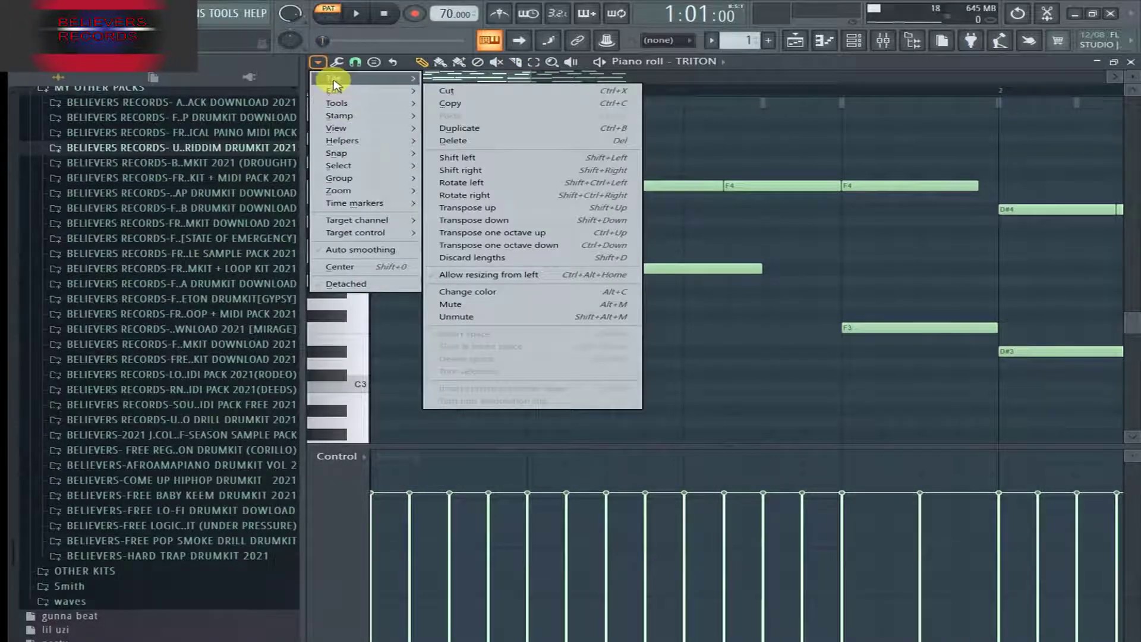
{"action": "left_click", "coordinate": [483, 120]}
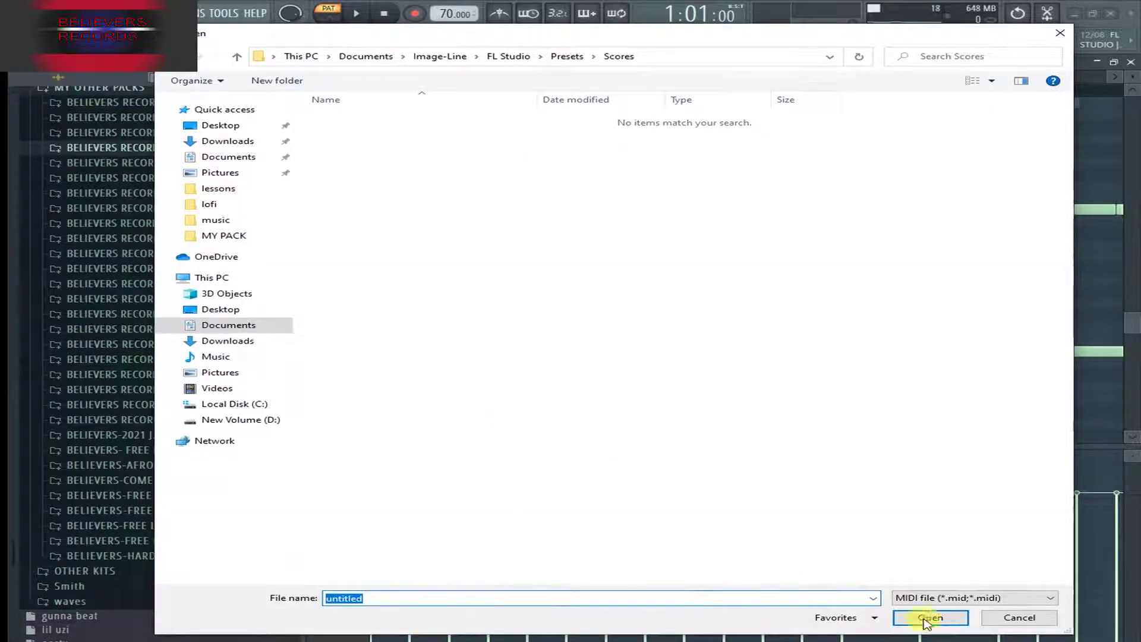
{"action": "left_click", "coordinate": [1017, 617]}
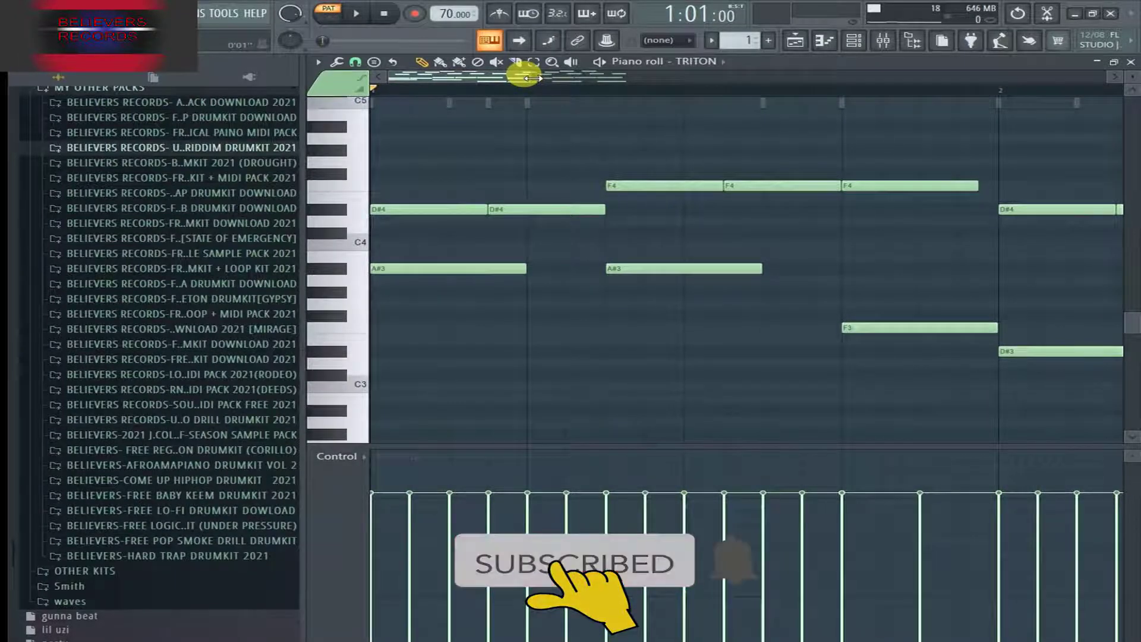
Step: Set the piano roll's snap to 1/6 step
{"action": "mouse_move", "coordinate": [524, 77]}
{"action": "left_mouse_down"}
{"action": "mouse_move", "coordinate": [764, 81]}
{"action": "mouse_move", "coordinate": [756, 73]}
{"action": "mouse_move", "coordinate": [622, 76]}
{"action": "mouse_move", "coordinate": [820, 89]}
{"action": "mouse_move", "coordinate": [671, 101]}
{"action": "left_mouse_up"}
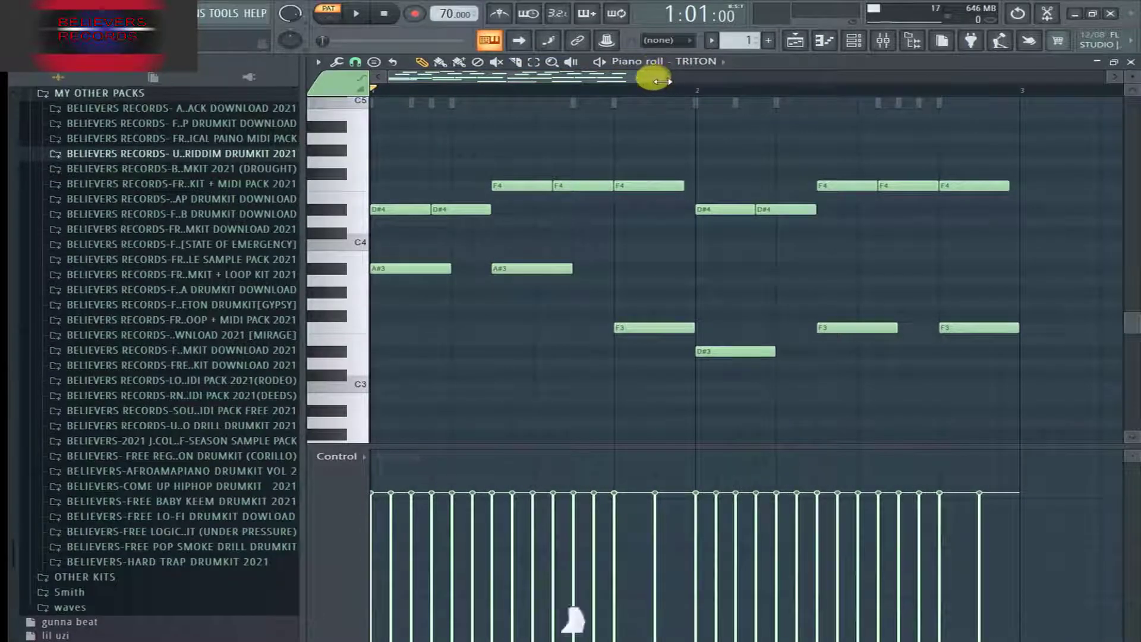
{"action": "left_click_drag", "start_coordinate": [655, 80], "coordinate": [759, 81]}
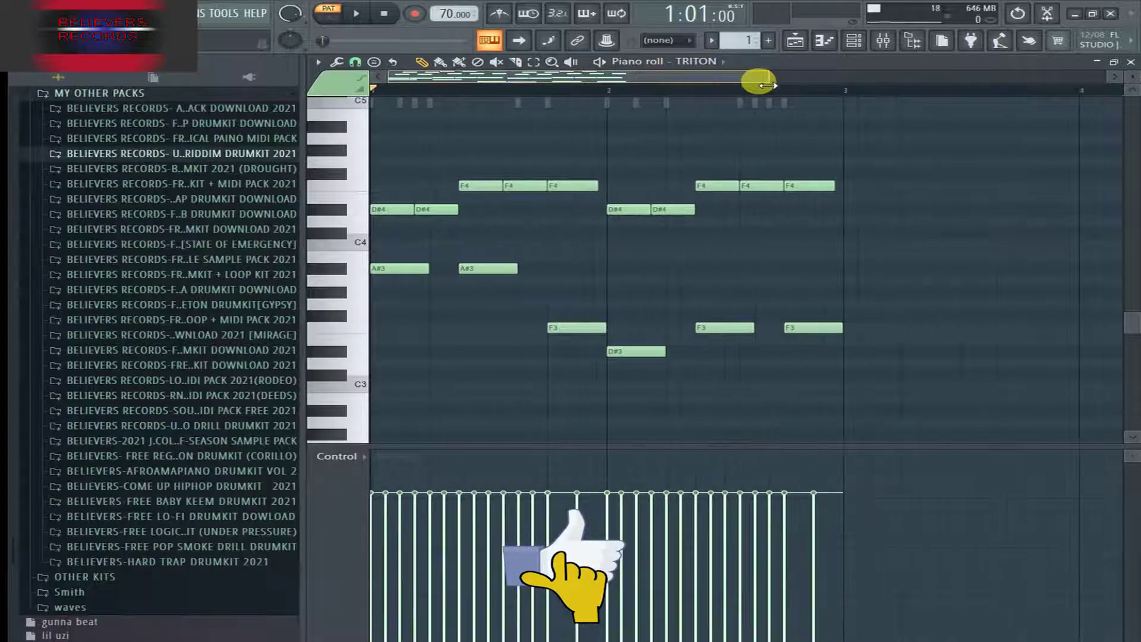
{"action": "scroll", "coordinate": [624, 339], "scroll_direction": "up", "scroll_amount": 3}
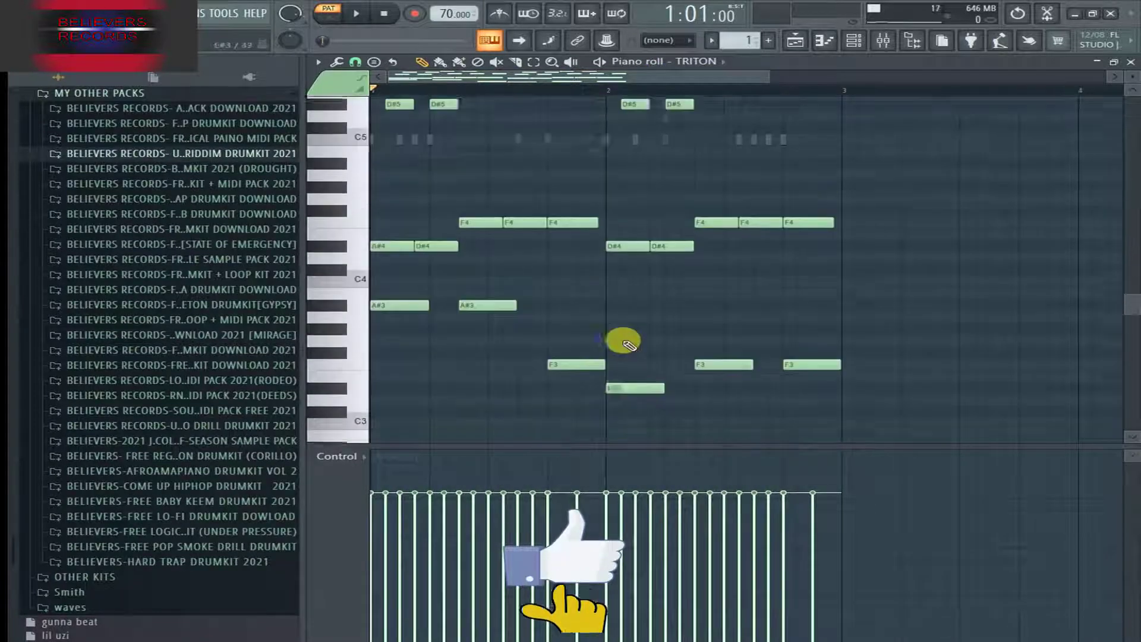
{"action": "left_click_drag", "start_coordinate": [763, 81], "coordinate": [467, 97]}
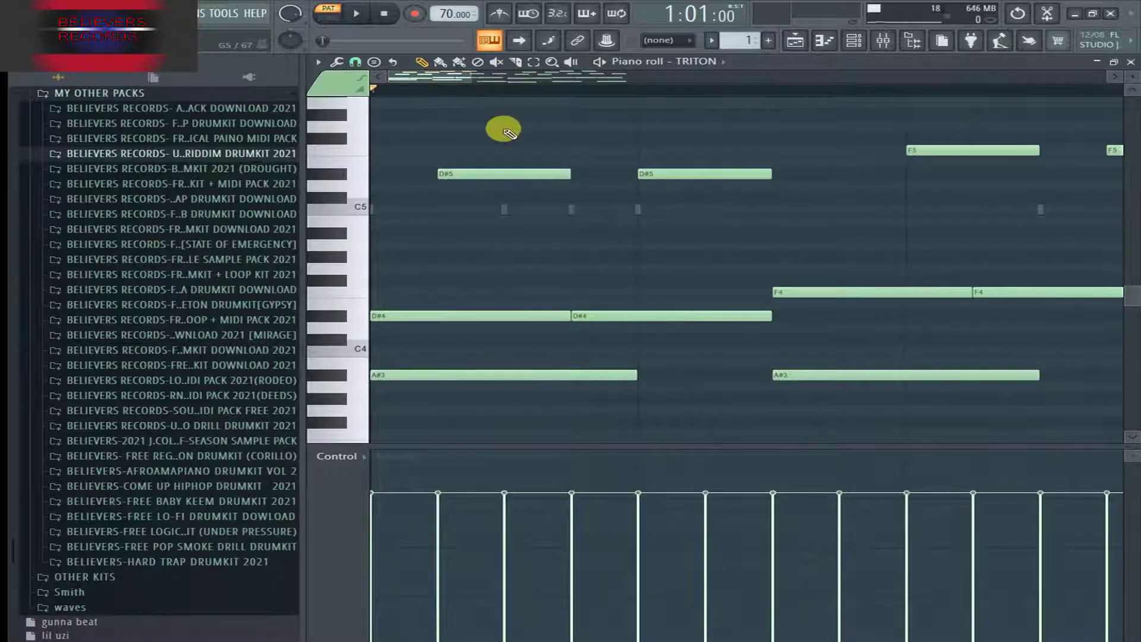
{"action": "left_click", "coordinate": [356, 62]}
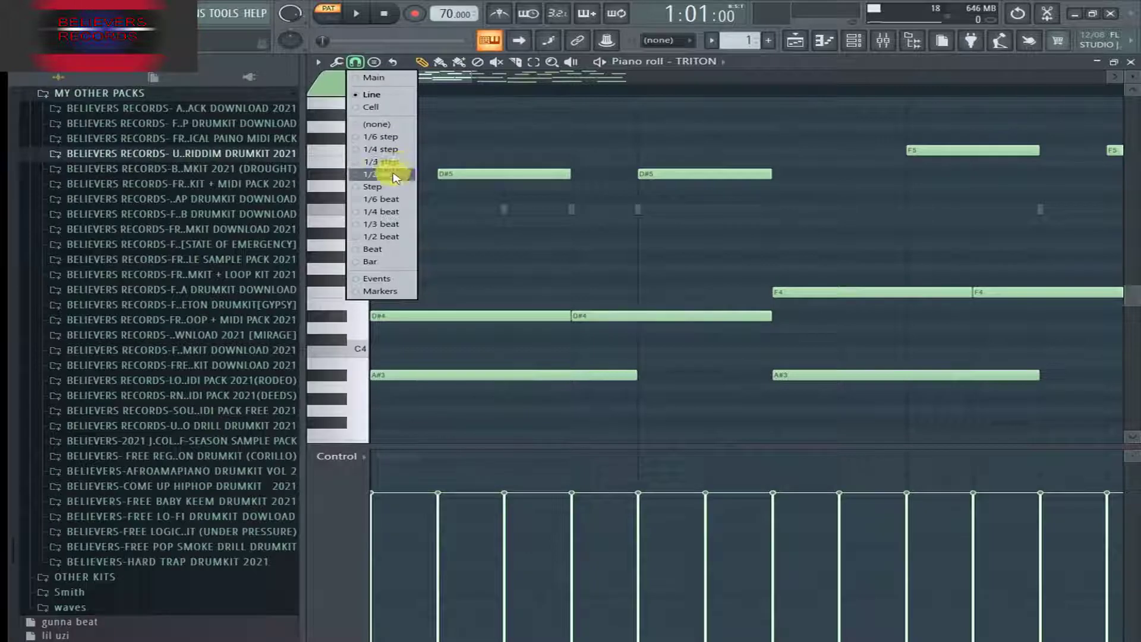
{"action": "left_click", "coordinate": [452, 77]}
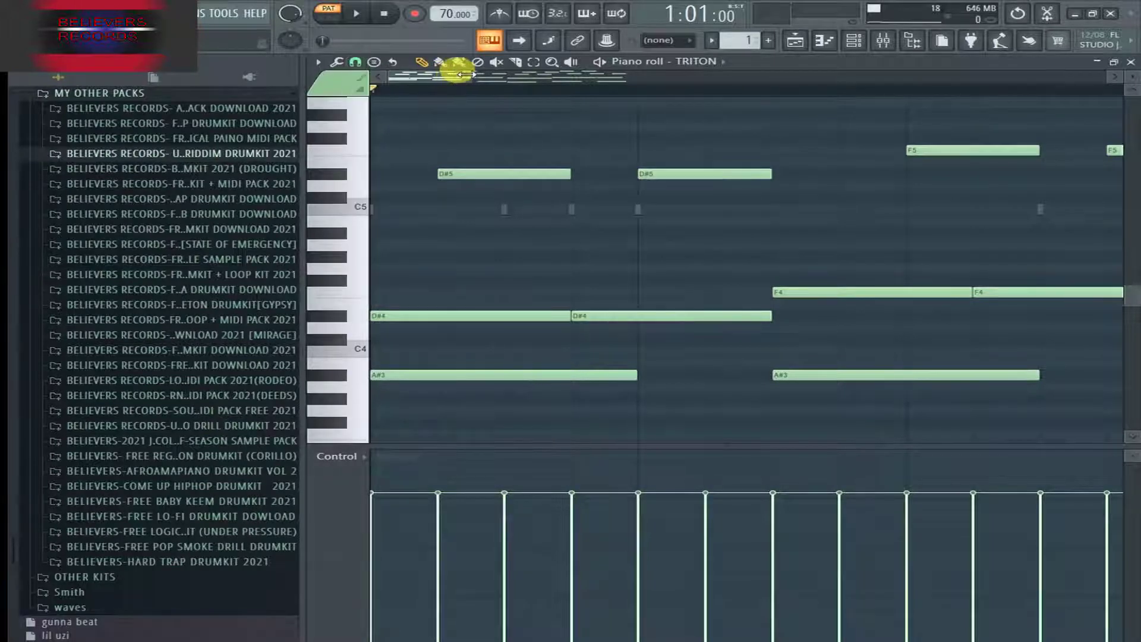
{"action": "left_click", "coordinate": [355, 62]}
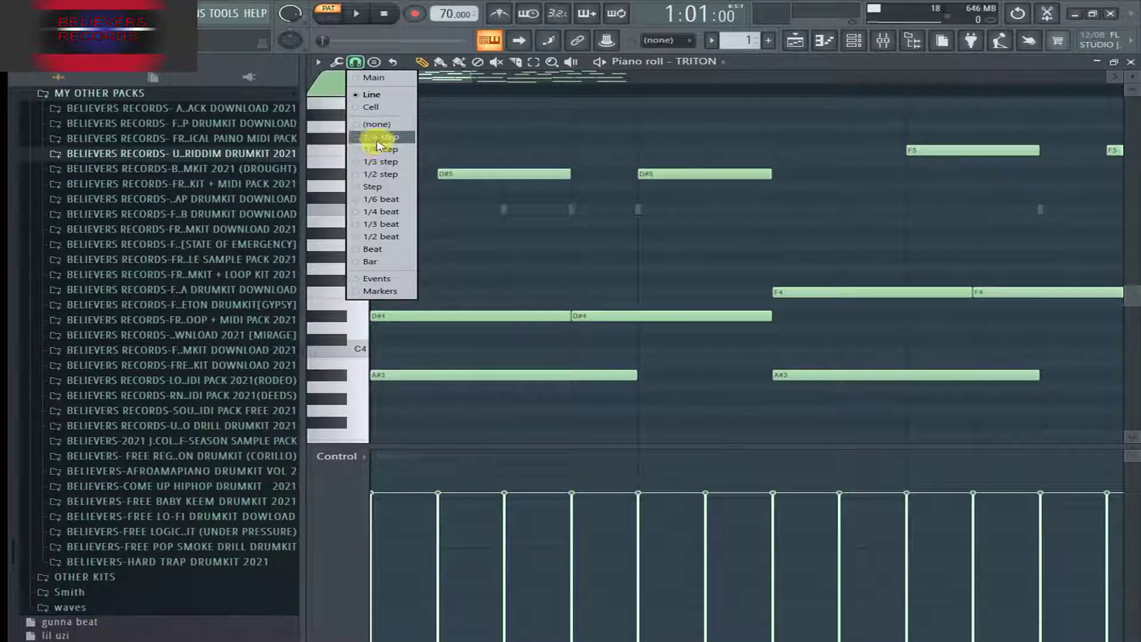
{"action": "left_click", "coordinate": [377, 141]}
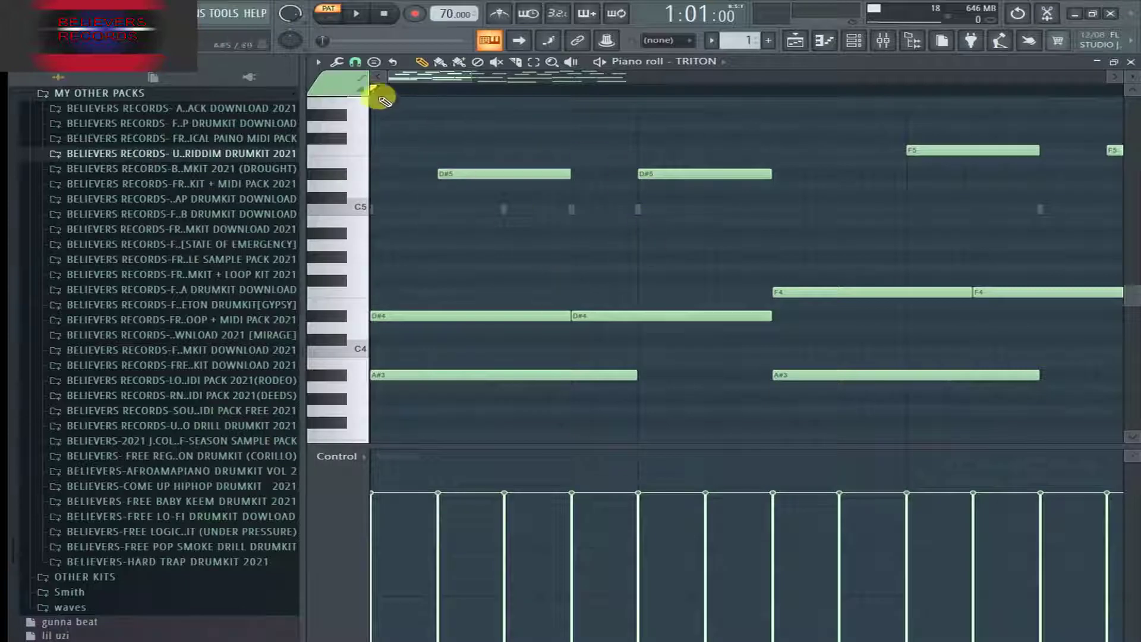
Step: Cut the first D#5 note of the TRITON part into five pieces with the Slice tool
{"action": "left_click", "coordinate": [517, 63]}
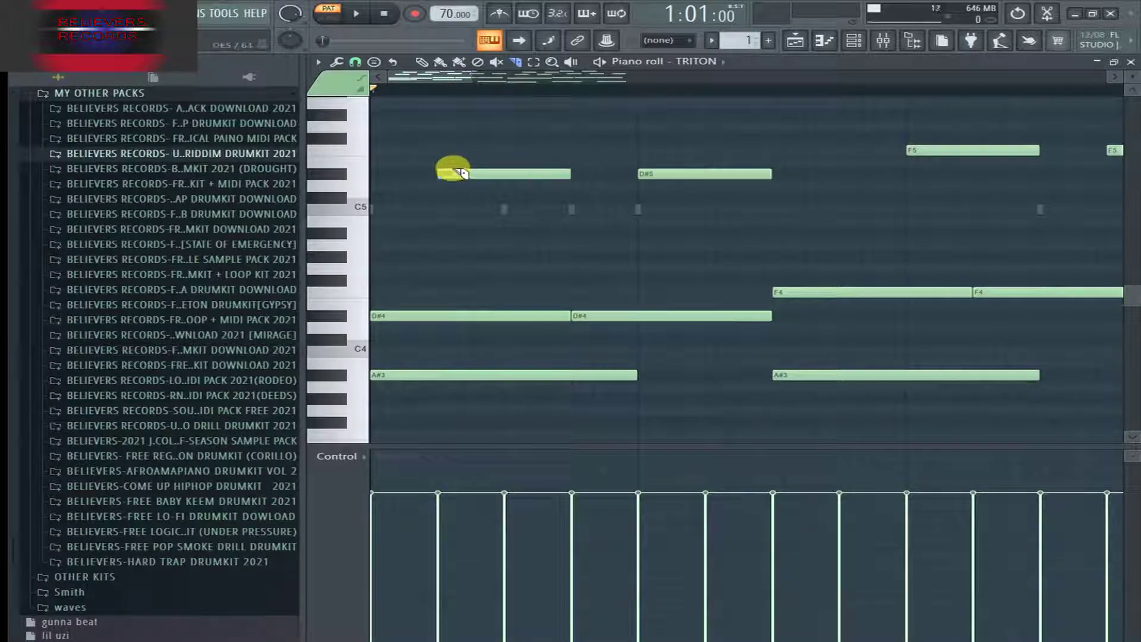
{"action": "mouse_move", "coordinate": [469, 199]}
{"action": "left_mouse_down"}
{"action": "mouse_move", "coordinate": [484, 168]}
{"action": "mouse_move", "coordinate": [483, 196]}
{"action": "mouse_move", "coordinate": [504, 178]}
{"action": "left_mouse_up"}
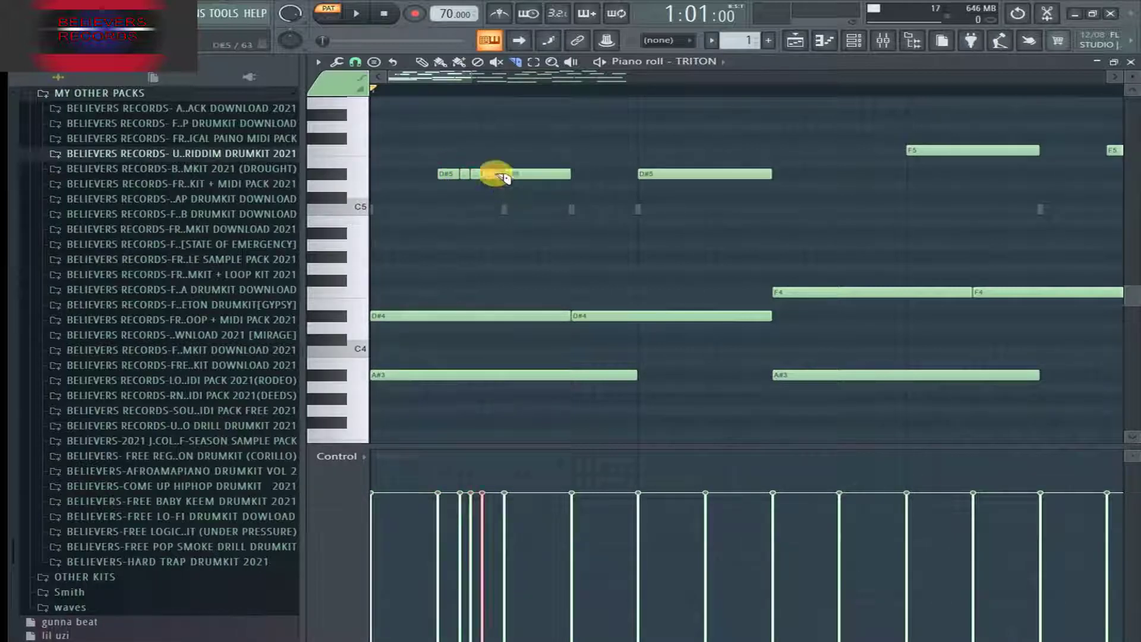
{"action": "left_click_drag", "start_coordinate": [454, 77], "coordinate": [475, 83]}
Step: Show the channel rack, reopen the TRITON notes in the piano roll and inspect the sliced D#5 note
{"action": "left_click", "coordinate": [854, 40]}
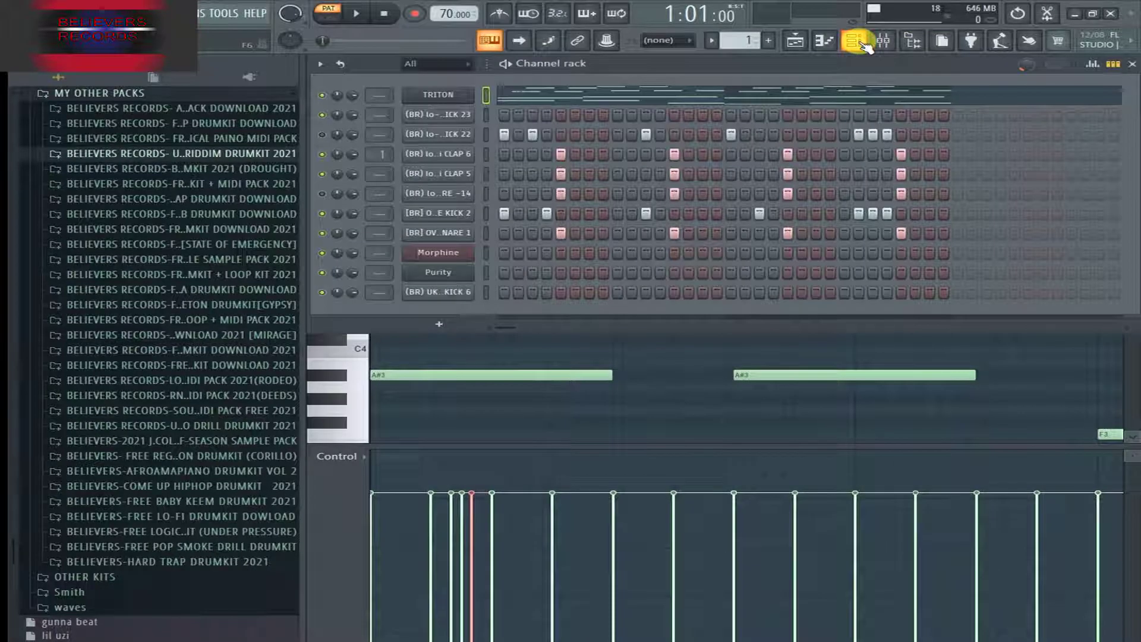
{"action": "left_click", "coordinate": [697, 94]}
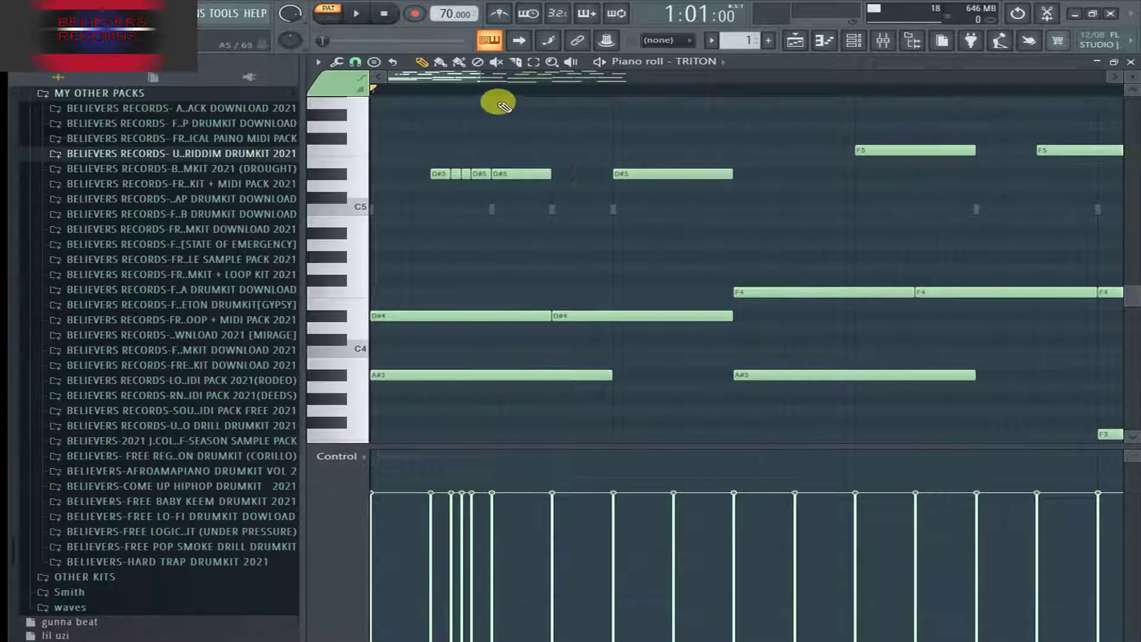
{"action": "left_click_drag", "start_coordinate": [474, 77], "coordinate": [632, 77]}
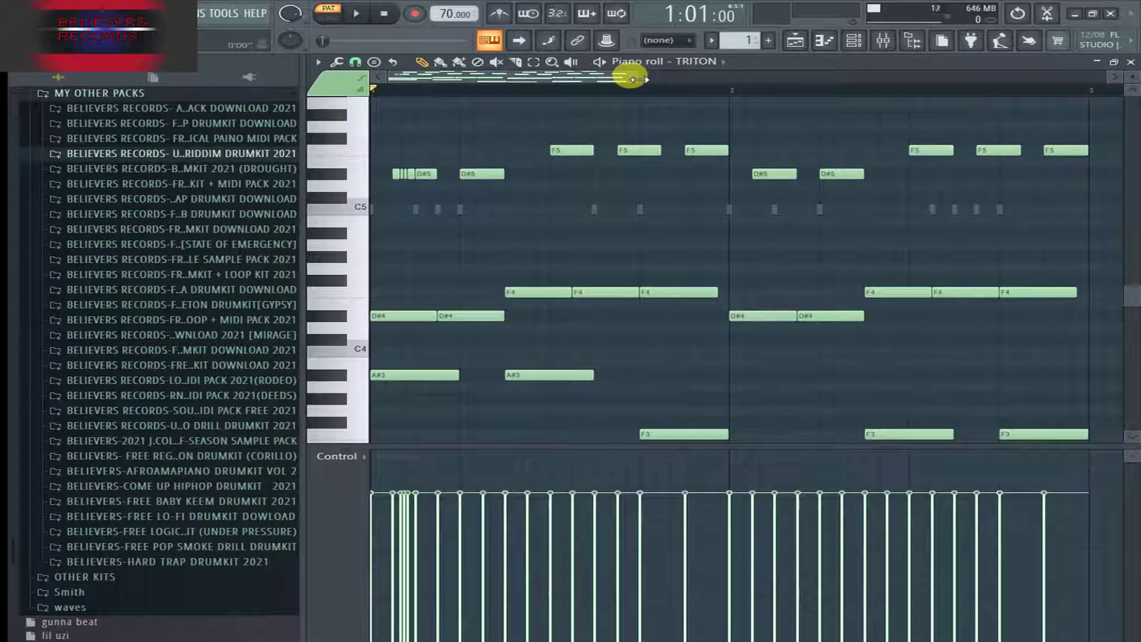
{"action": "left_click_drag", "start_coordinate": [632, 77], "coordinate": [460, 78]}
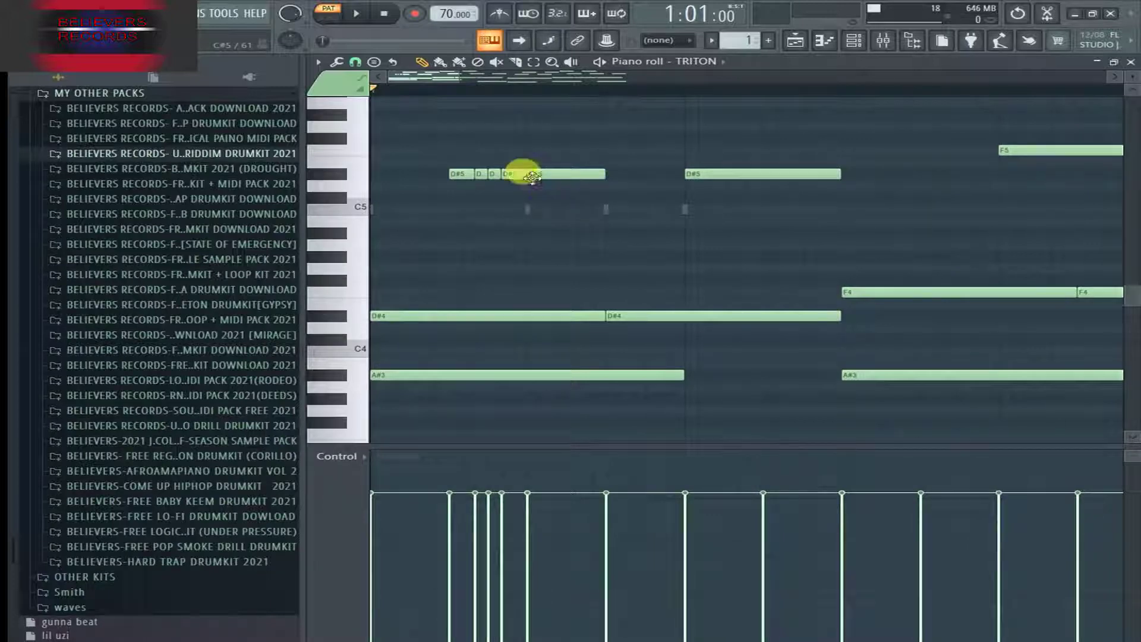
Step: Set the piano roll's snap to 1/2 step and bring up the channel rack
{"action": "left_click", "coordinate": [355, 61]}
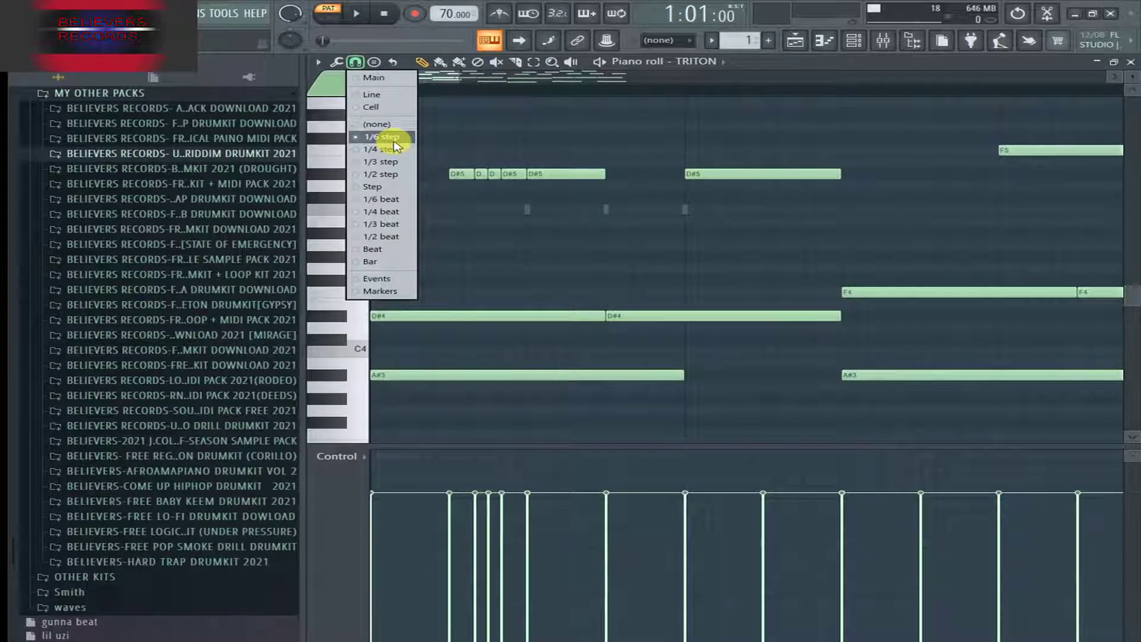
{"action": "left_click", "coordinate": [394, 139]}
{"action": "left_click", "coordinate": [354, 61]}
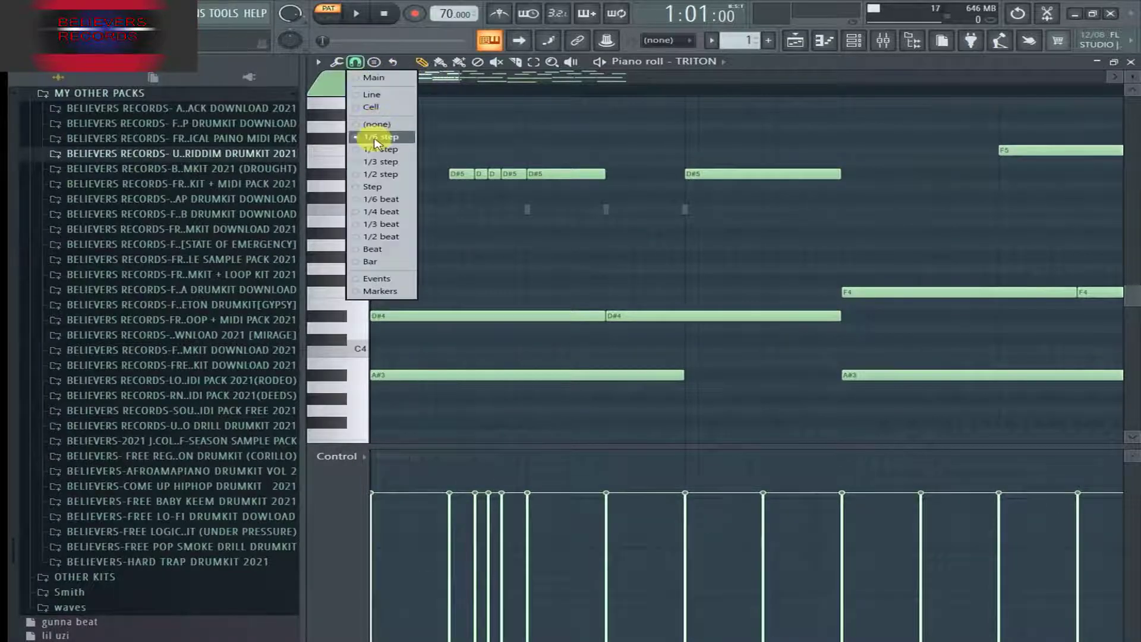
{"action": "left_click", "coordinate": [378, 174]}
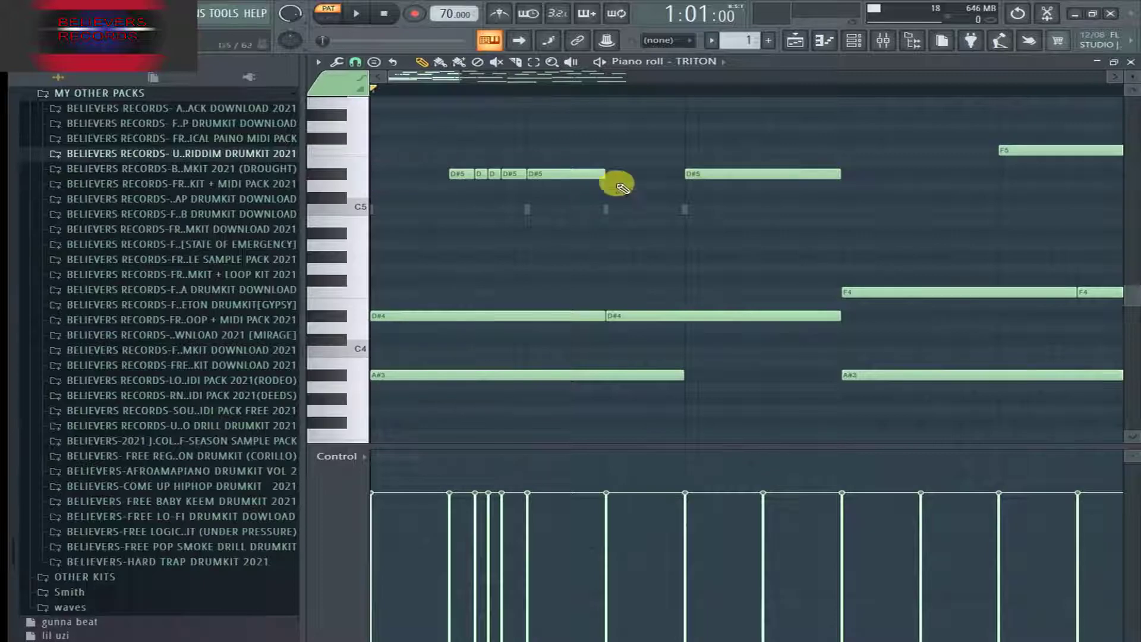
{"action": "left_click_drag", "start_coordinate": [448, 74], "coordinate": [684, 74]}
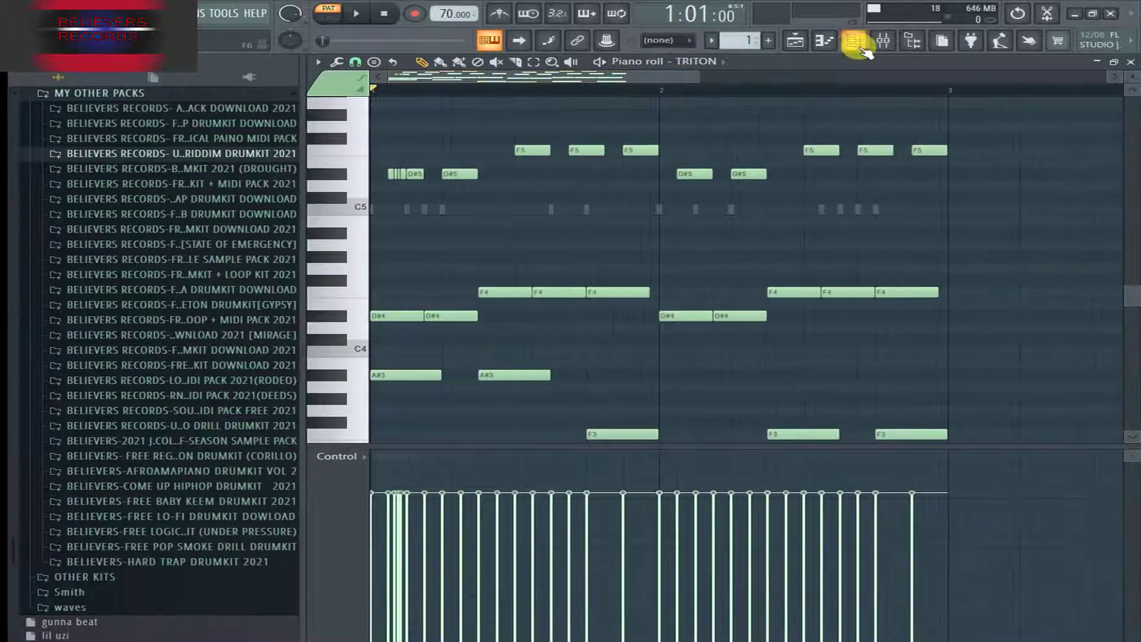
{"action": "left_click", "coordinate": [854, 41]}
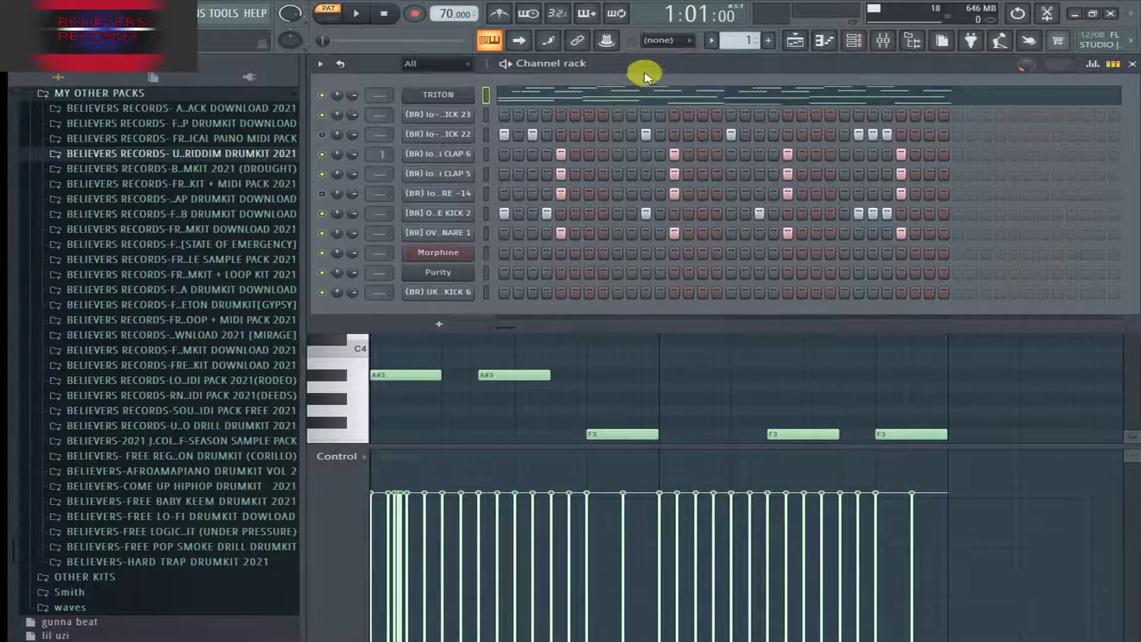
Step: Lower the velocities of the opening TRITON notes, including the sliced D#5 pieces, in the piano roll
{"action": "mouse_move", "coordinate": [646, 75]}
{"action": "left_mouse_down"}
{"action": "mouse_move", "coordinate": [656, 84]}
{"action": "mouse_move", "coordinate": [647, 56]}
{"action": "mouse_move", "coordinate": [646, 67]}
{"action": "left_mouse_up"}
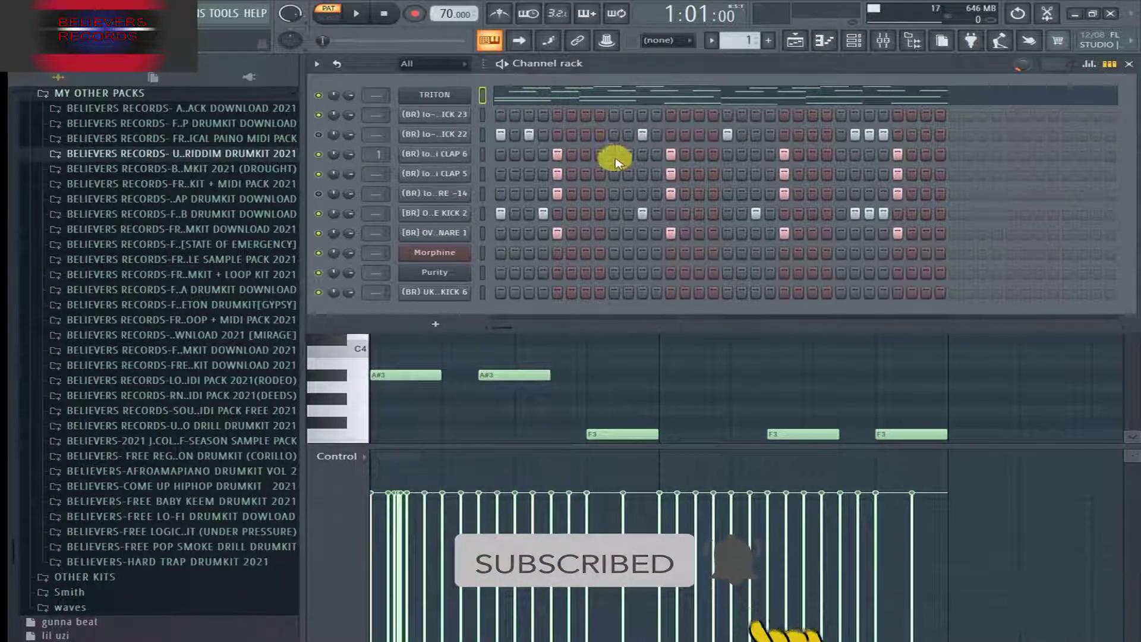
{"action": "left_click", "coordinate": [791, 377]}
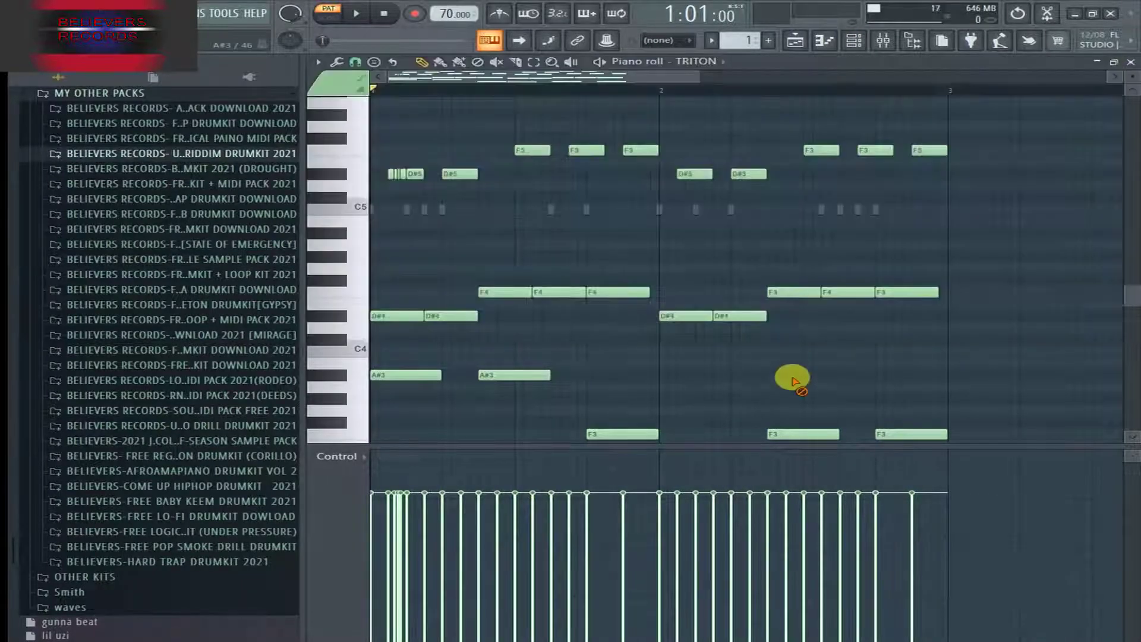
{"action": "scroll", "coordinate": [504, 508], "scroll_direction": "down", "scroll_amount": 2}
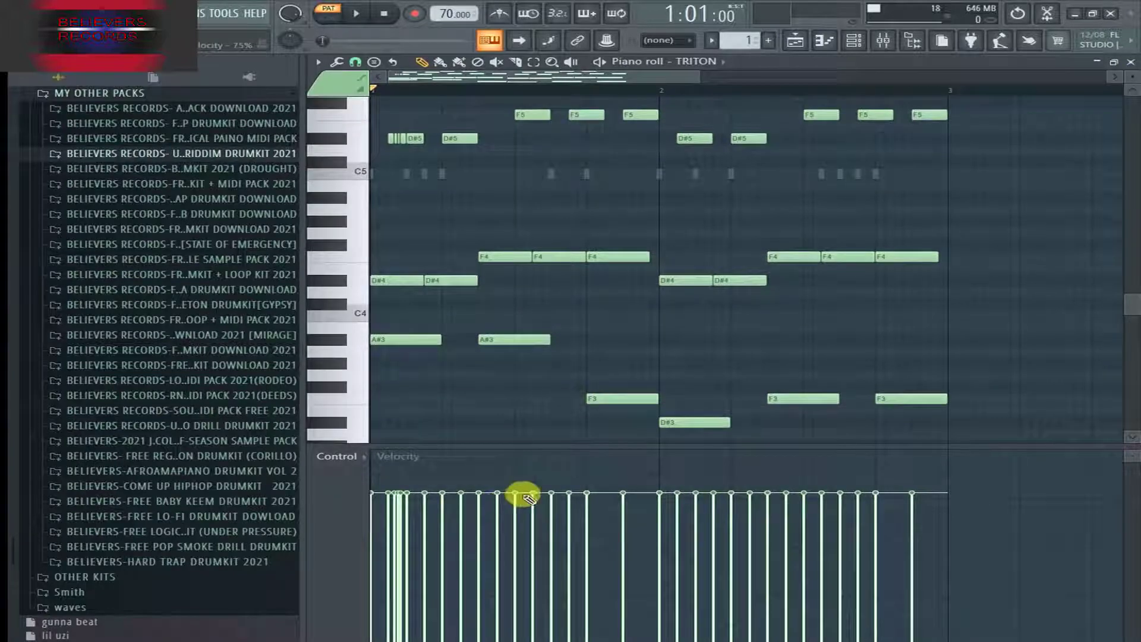
{"action": "left_click_drag", "start_coordinate": [700, 77], "coordinate": [484, 84]}
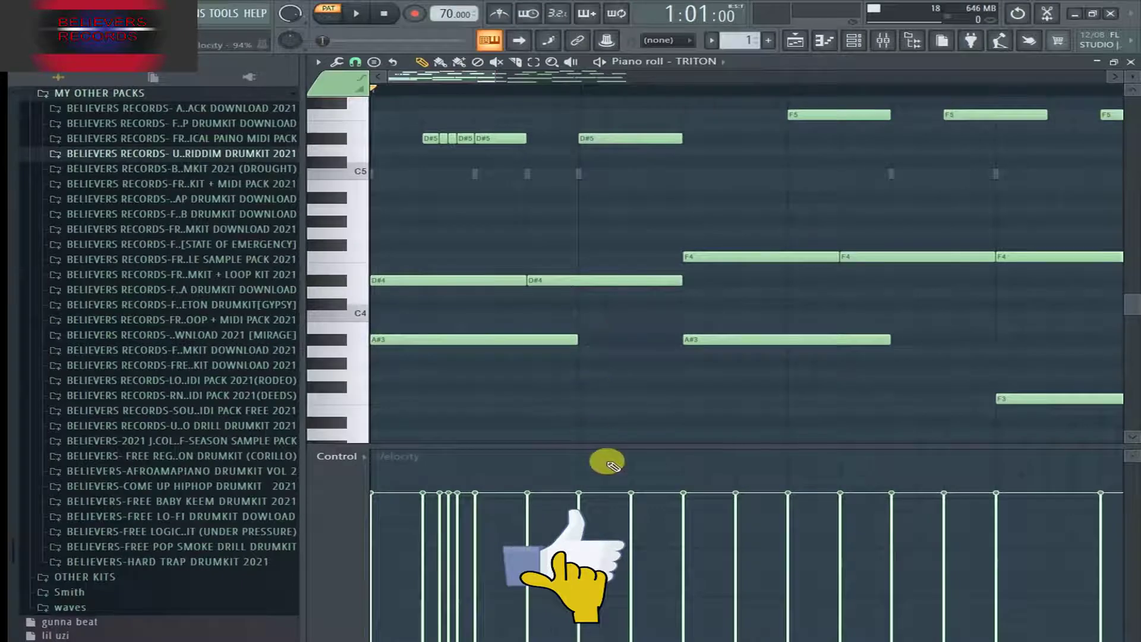
{"action": "scroll", "coordinate": [662, 396], "scroll_direction": "down", "scroll_amount": 3}
{"action": "scroll", "coordinate": [659, 398], "scroll_direction": "up", "scroll_amount": 1}
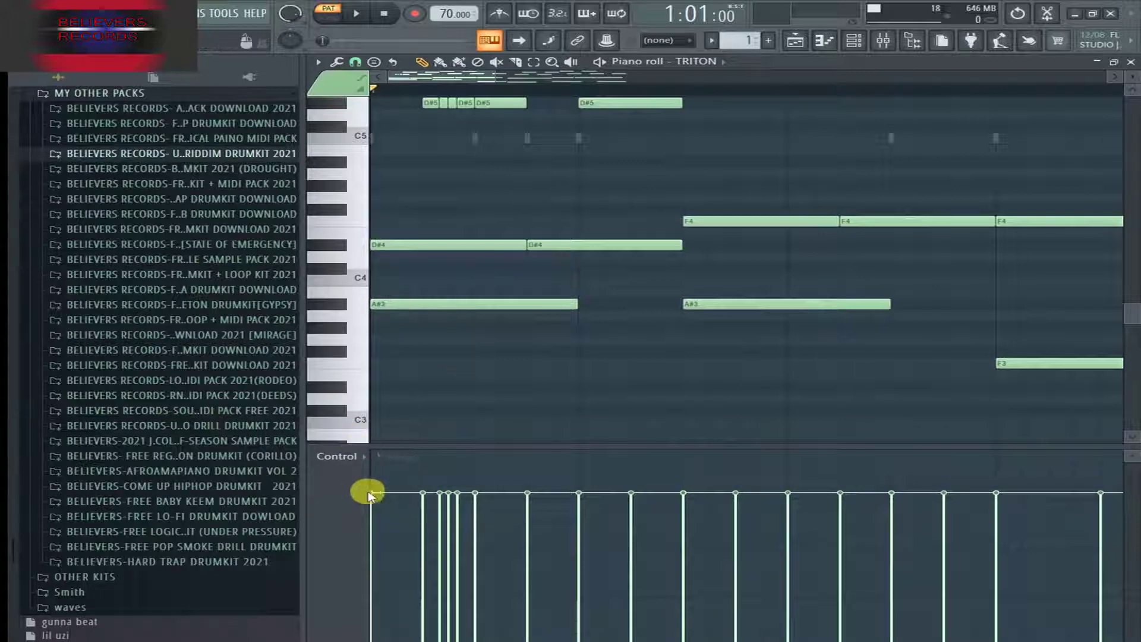
{"action": "mouse_move", "coordinate": [373, 493]}
{"action": "left_mouse_down"}
{"action": "mouse_move", "coordinate": [369, 537]}
{"action": "mouse_move", "coordinate": [384, 517]}
{"action": "mouse_move", "coordinate": [415, 527]}
{"action": "mouse_move", "coordinate": [451, 502]}
{"action": "mouse_move", "coordinate": [456, 516]}
{"action": "mouse_move", "coordinate": [455, 504]}
{"action": "left_mouse_up"}
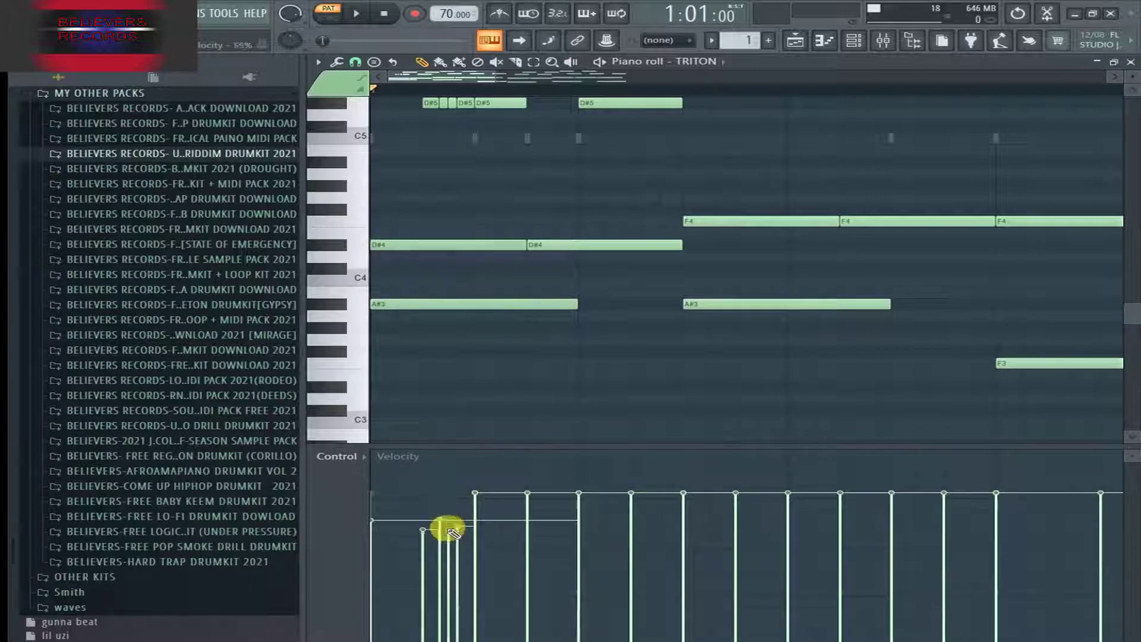
Step: View the note pan and note release values of the TRITON notes and return to note velocity
{"action": "left_click", "coordinate": [361, 457]}
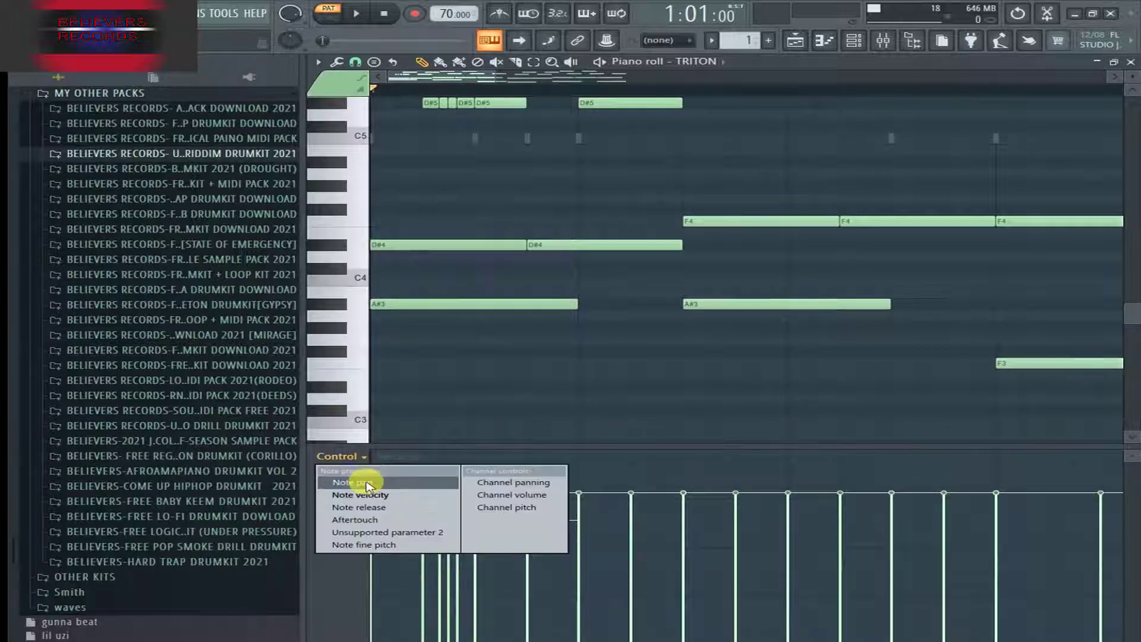
{"action": "left_click", "coordinate": [369, 482]}
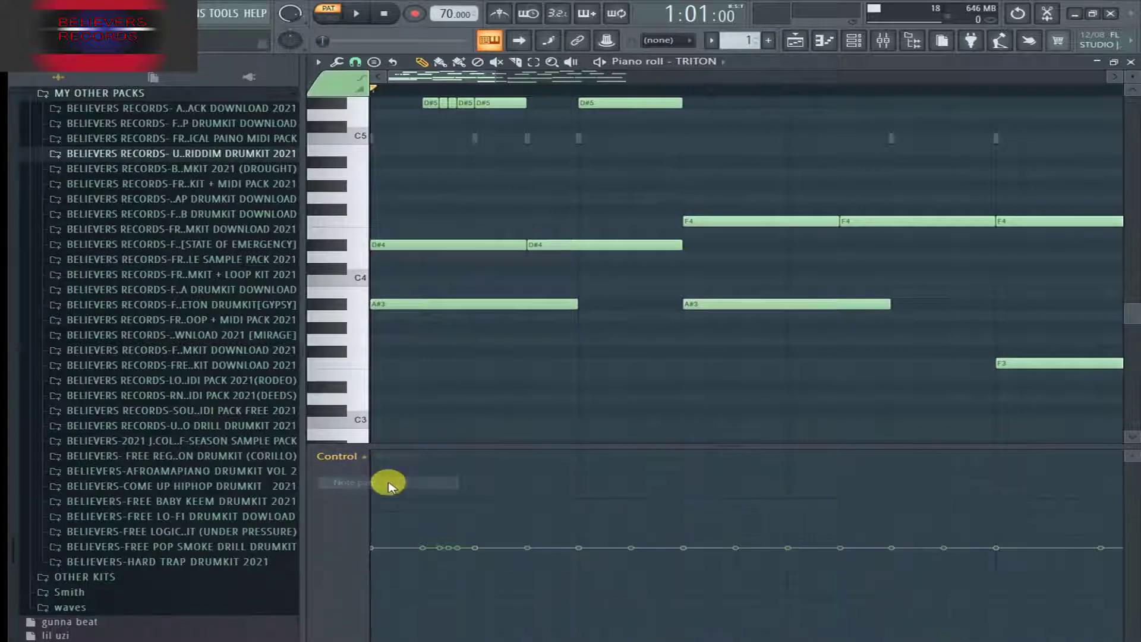
{"action": "left_click", "coordinate": [364, 457]}
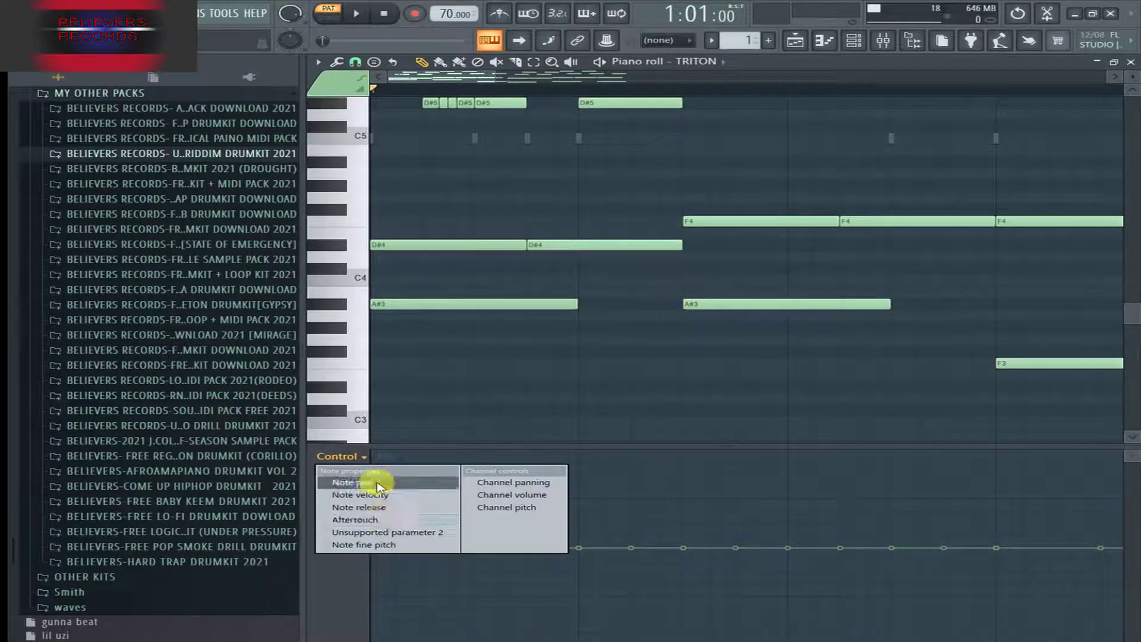
{"action": "left_click", "coordinate": [377, 508]}
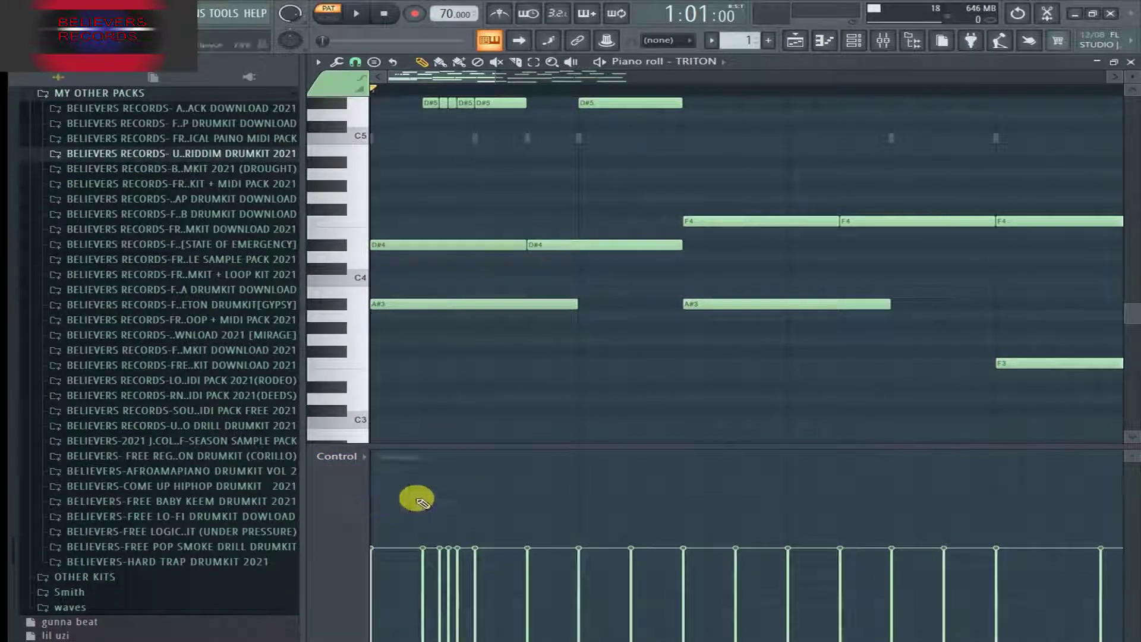
{"action": "left_click", "coordinate": [367, 458]}
{"action": "left_click", "coordinate": [377, 483]}
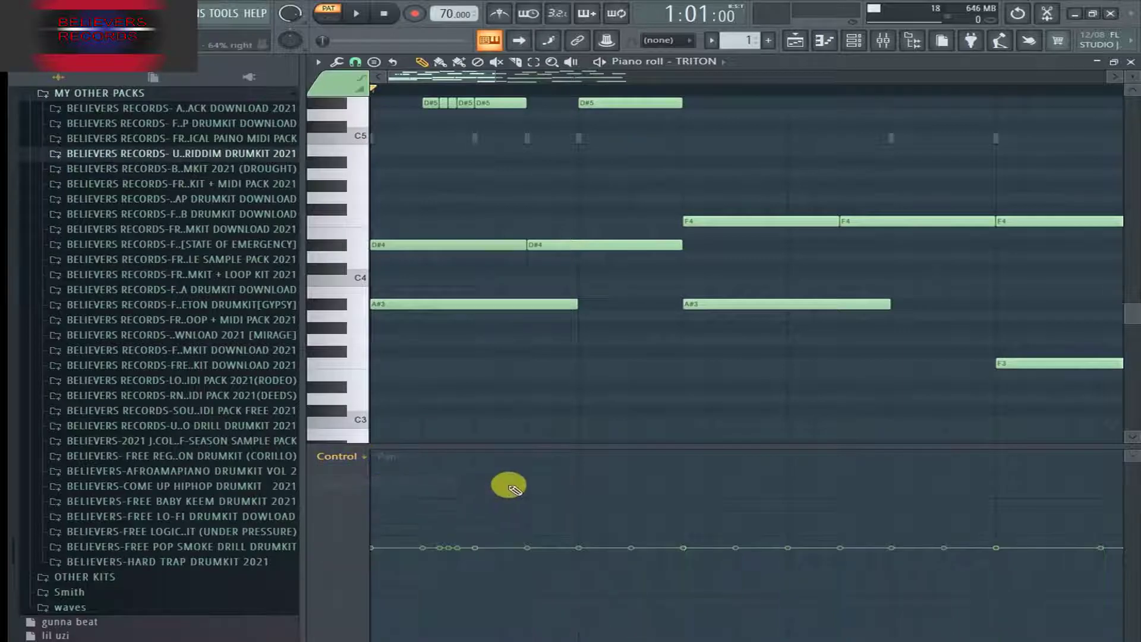
{"action": "left_click", "coordinate": [333, 457]}
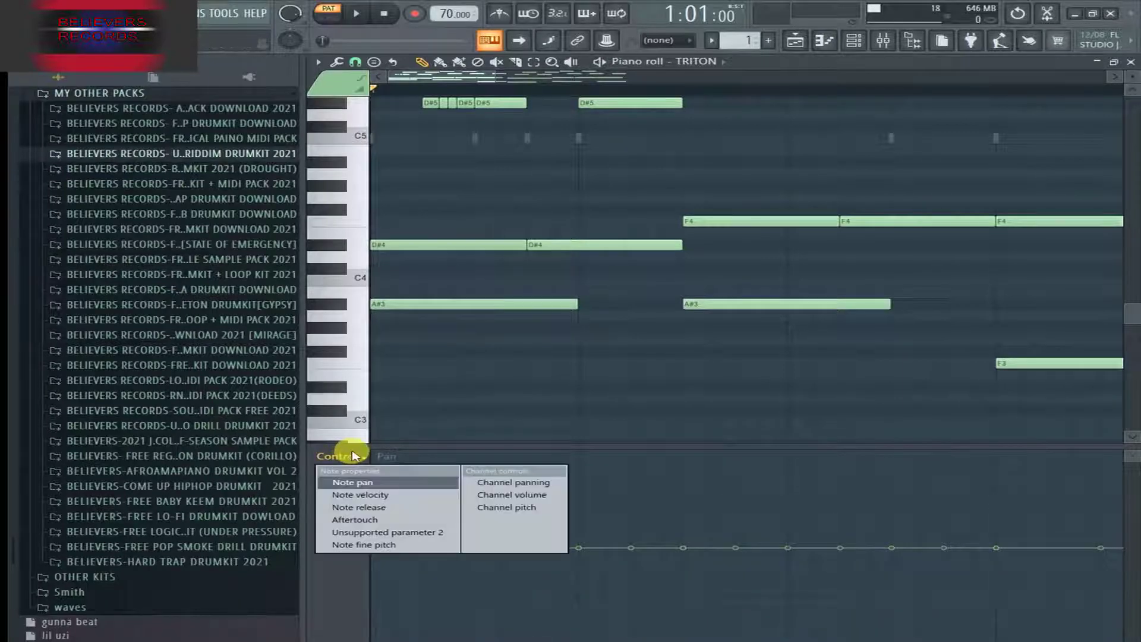
{"action": "left_click", "coordinate": [380, 495]}
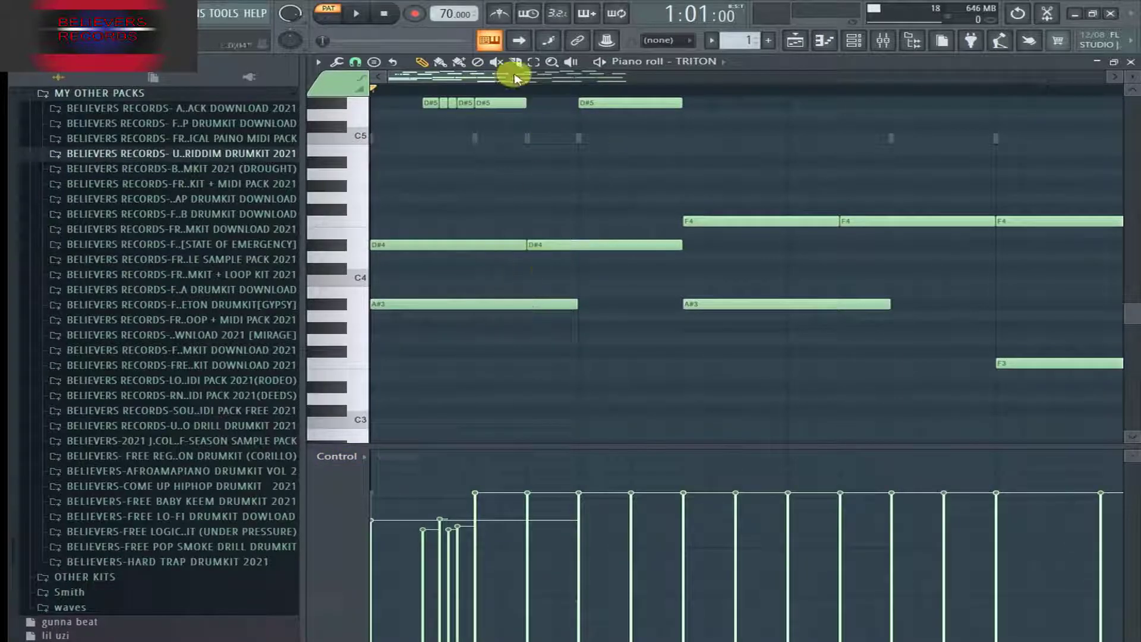
Step: Zoom the piano roll out horizontally and bring up the channel rack
{"action": "left_click_drag", "start_coordinate": [484, 74], "coordinate": [838, 74]}
{"action": "left_click", "coordinate": [854, 42]}
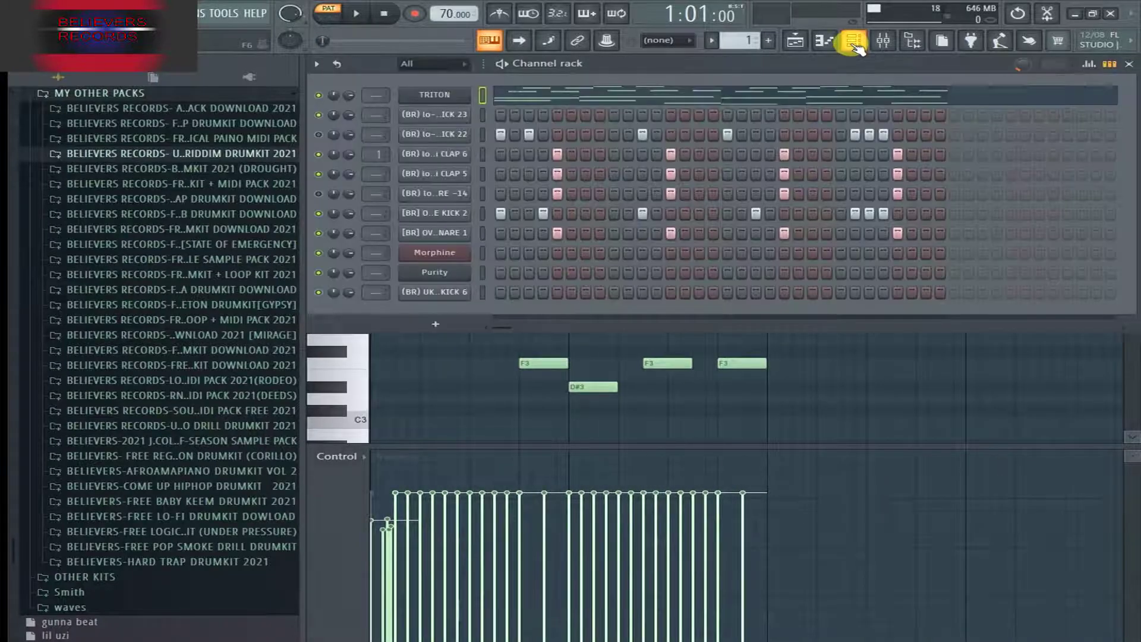
{"action": "mouse_move", "coordinate": [711, 73]}
{"action": "left_mouse_down"}
{"action": "mouse_move", "coordinate": [689, 81]}
{"action": "mouse_move", "coordinate": [736, 76]}
{"action": "mouse_move", "coordinate": [682, 78]}
{"action": "mouse_move", "coordinate": [720, 72]}
{"action": "left_mouse_up"}
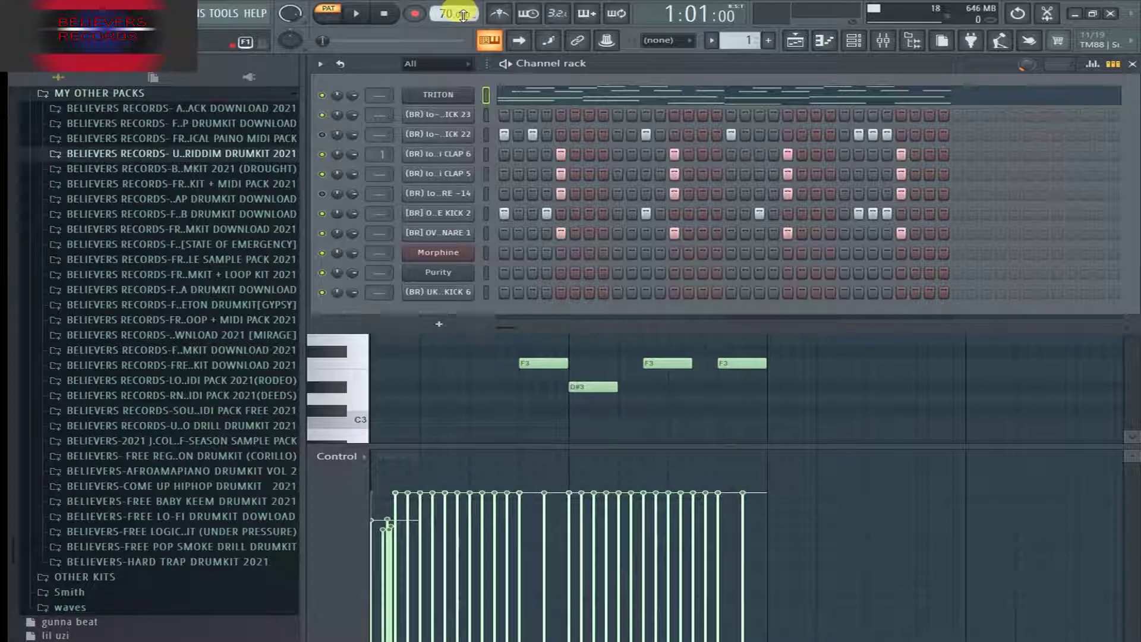
{"action": "mouse_move", "coordinate": [618, 63]}
{"action": "left_mouse_down"}
{"action": "mouse_move", "coordinate": [615, 101]}
{"action": "mouse_move", "coordinate": [615, 63]}
{"action": "left_mouse_up"}
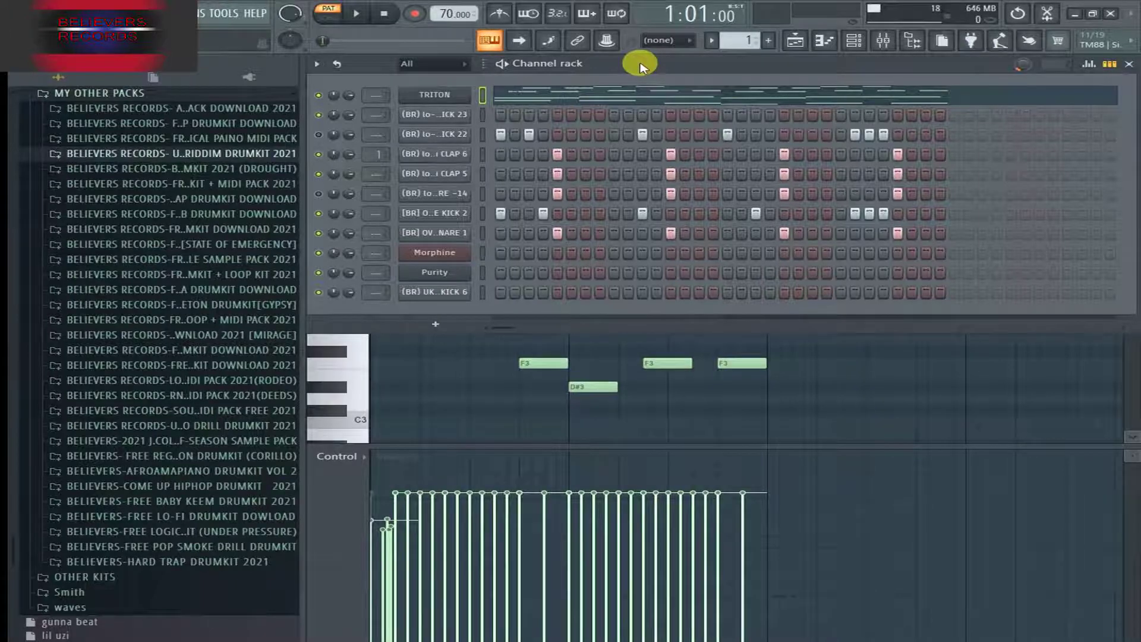
{"action": "mouse_move", "coordinate": [640, 67]}
{"action": "left_mouse_down"}
{"action": "mouse_move", "coordinate": [641, 95]}
{"action": "mouse_move", "coordinate": [637, 69]}
{"action": "left_mouse_up"}
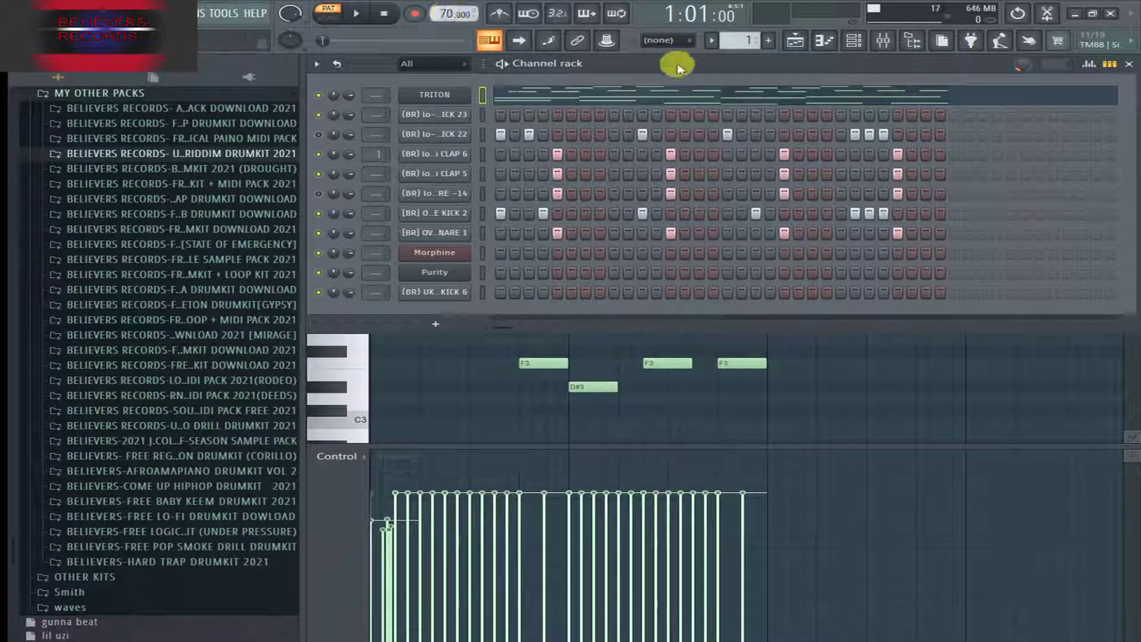
{"action": "left_click_drag", "start_coordinate": [684, 65], "coordinate": [675, 64]}
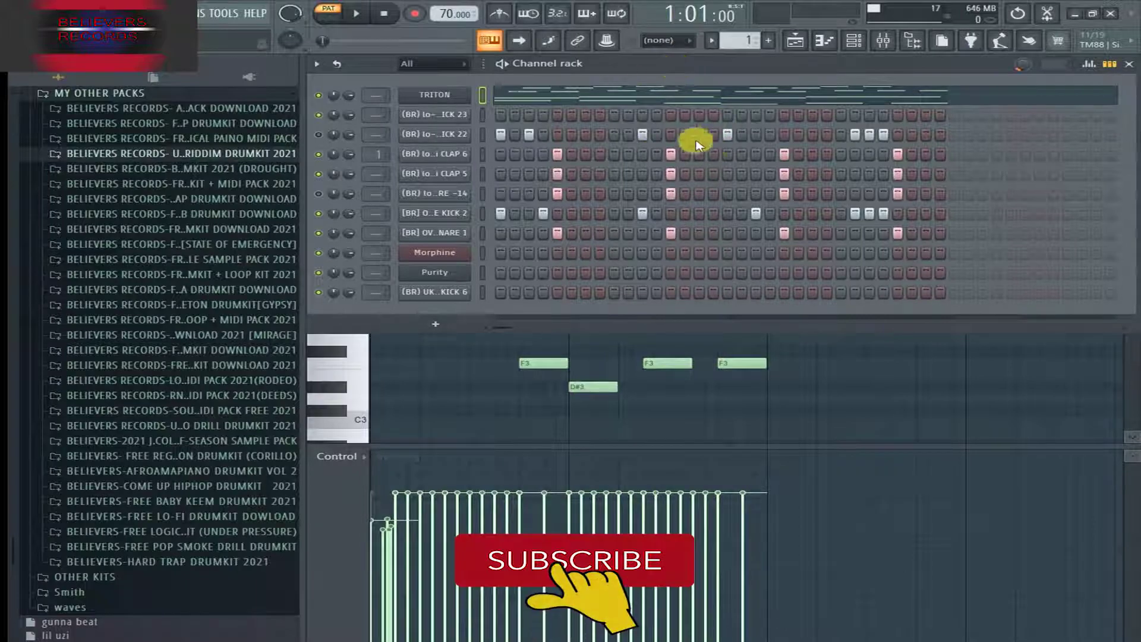
Step: Glance at the playlist, return to the channel rack and view the project's export format options
{"action": "left_click", "coordinate": [795, 38]}
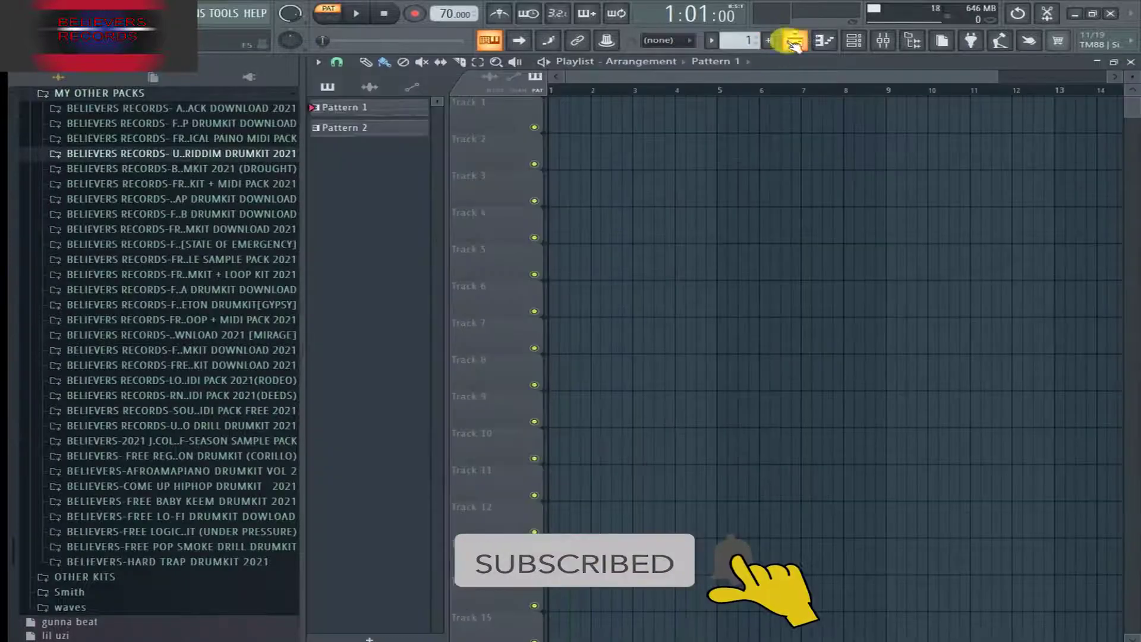
{"action": "left_click", "coordinate": [854, 40]}
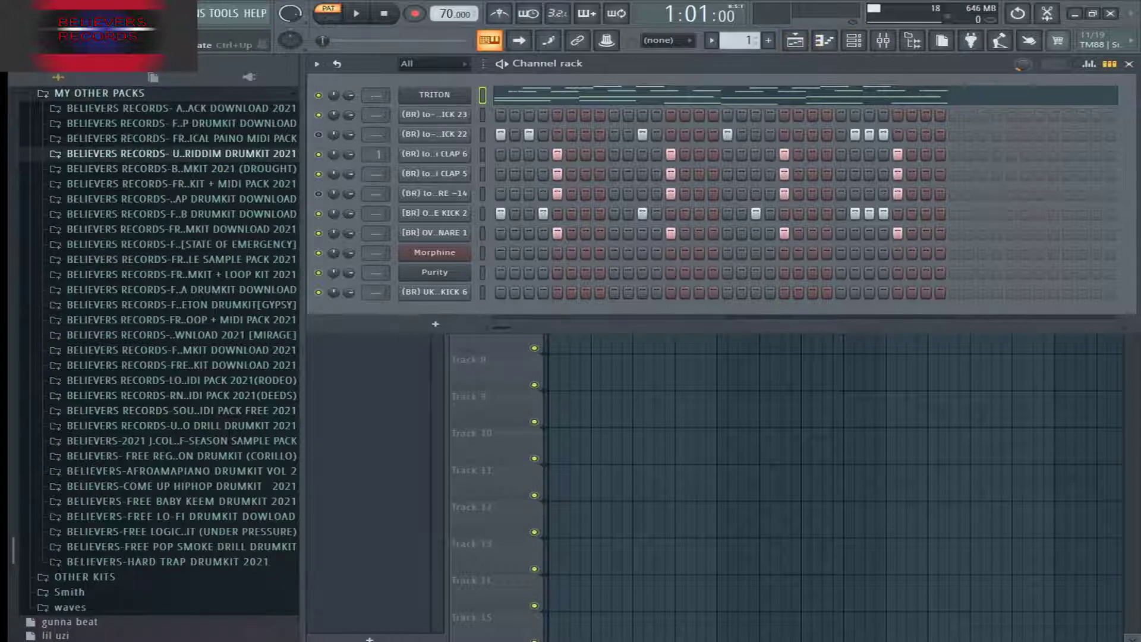
{"action": "left_click", "coordinate": [24, 13]}
{"action": "mouse_move", "coordinate": [69, 128]}
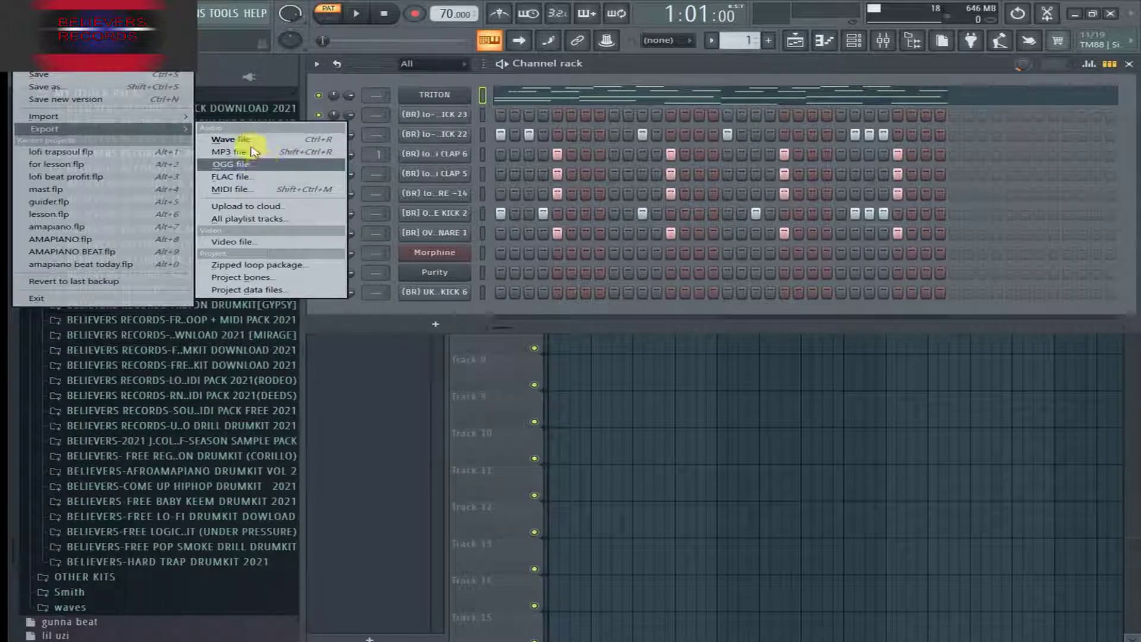
{"action": "left_click", "coordinate": [322, 93]}
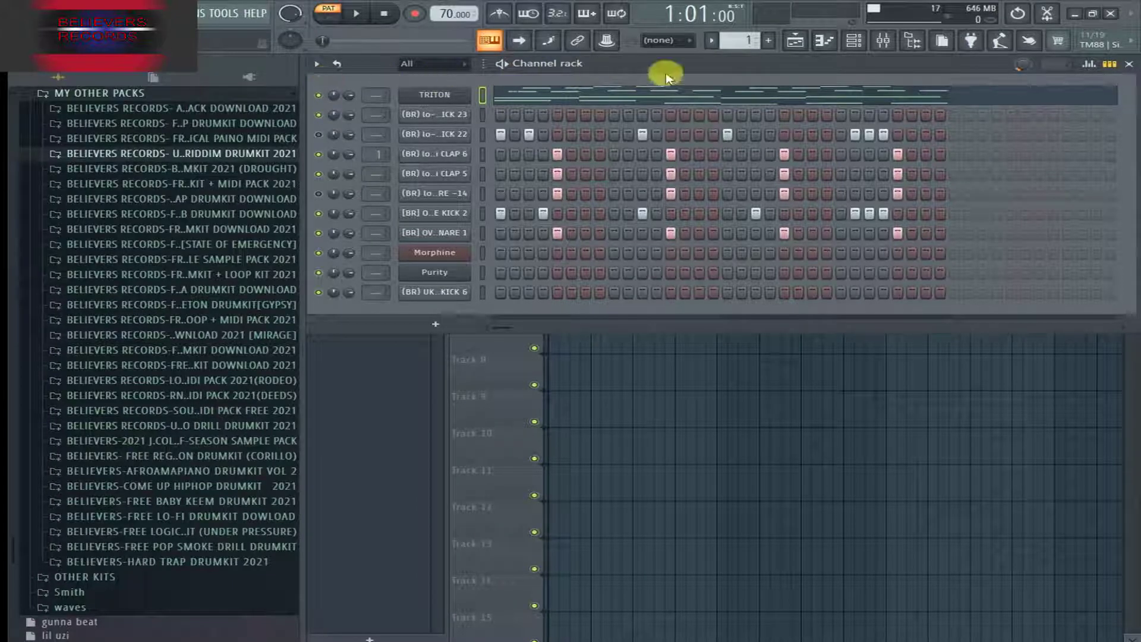
Step: Show the mixer and bring up the playlist
{"action": "left_click", "coordinate": [883, 40]}
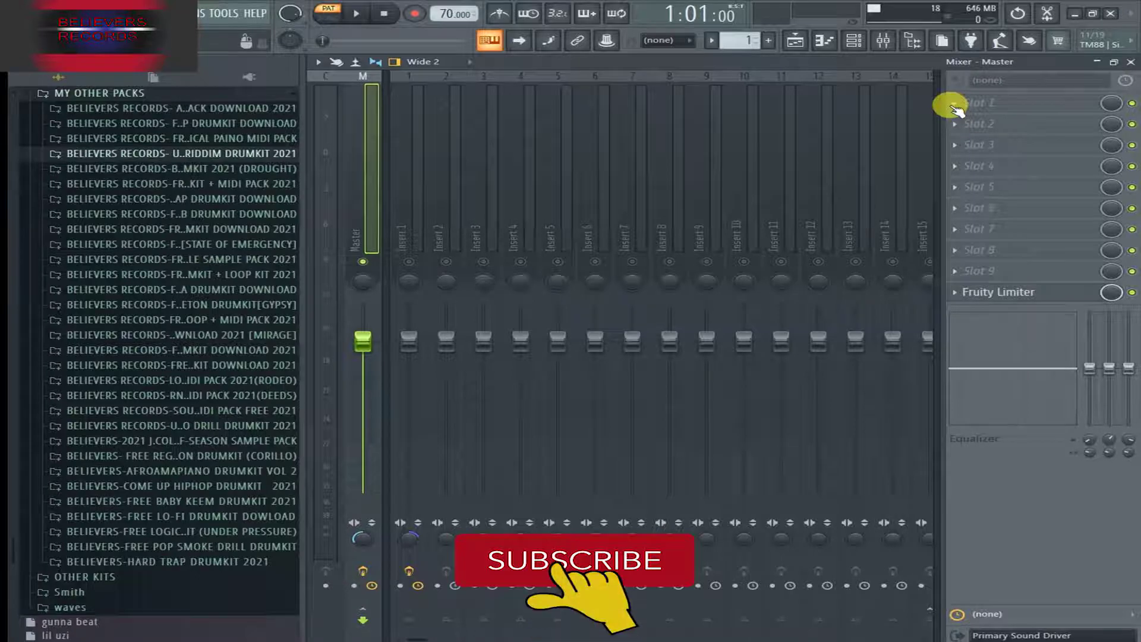
{"action": "left_click", "coordinate": [795, 40]}
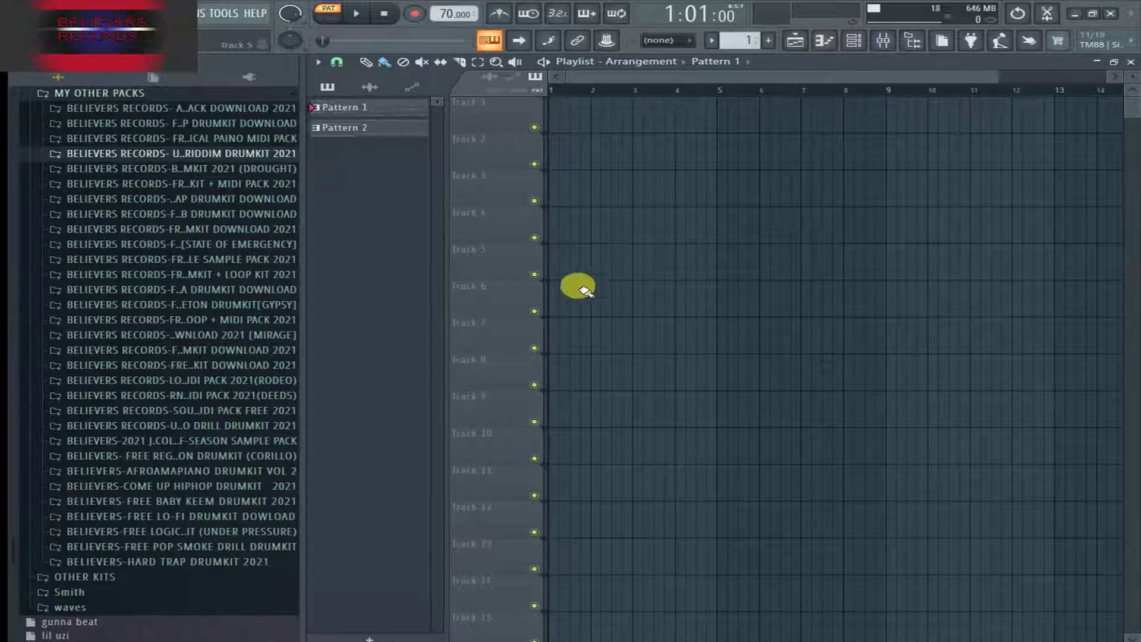
{"action": "right_click", "coordinate": [490, 265]}
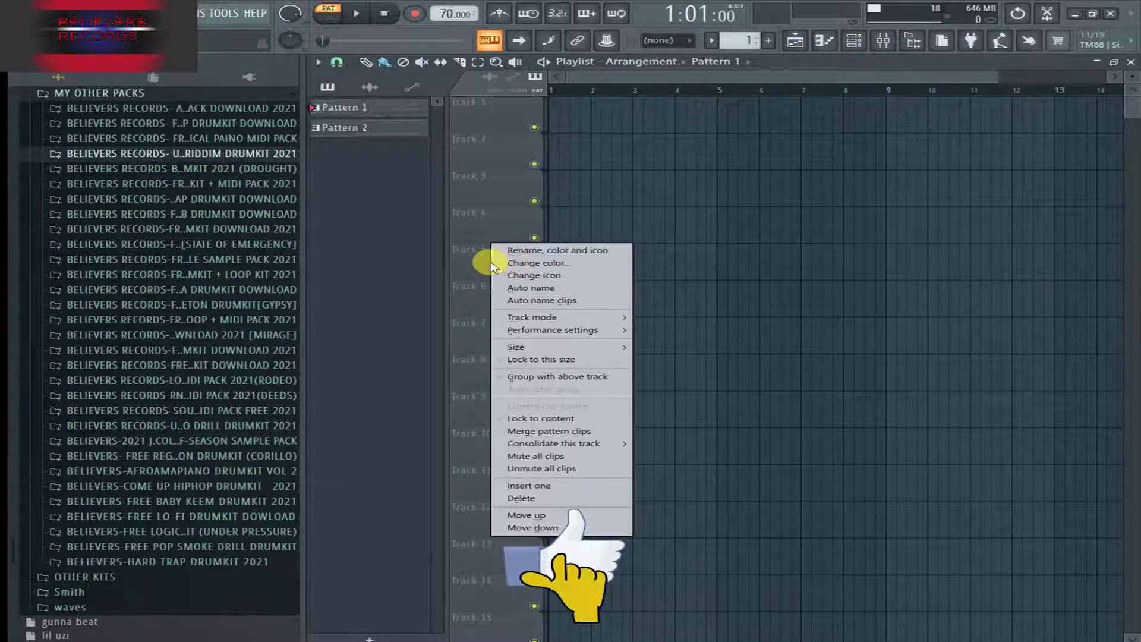
{"action": "left_click", "coordinate": [538, 250]}
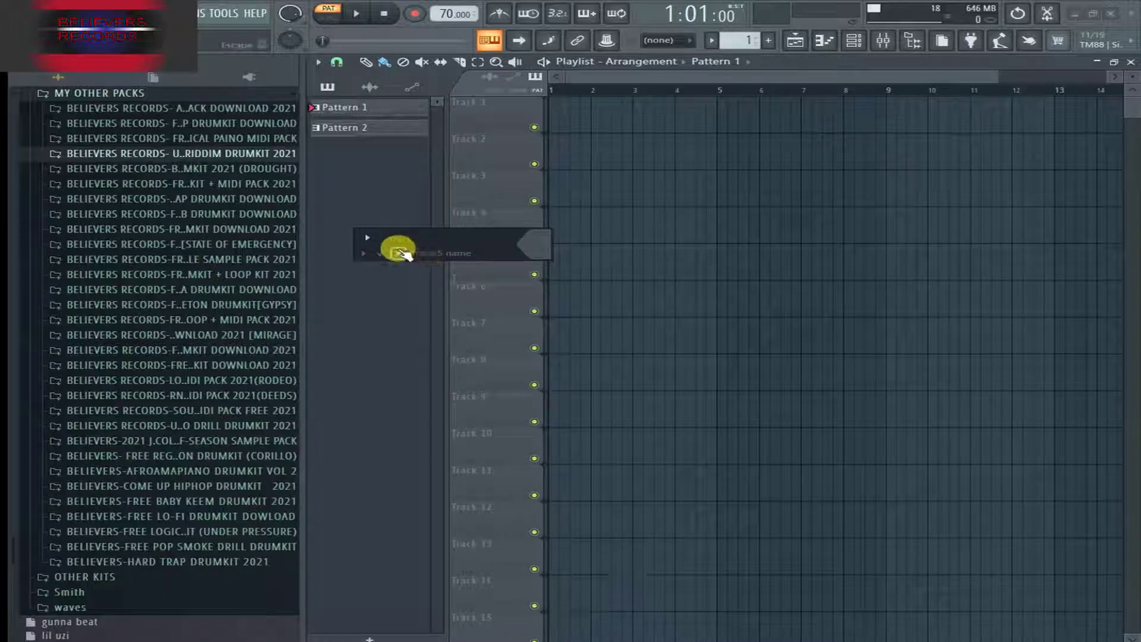
{"action": "left_click", "coordinate": [398, 253]}
Step: Rename playlist Track 1 as "piano"
{"action": "right_click", "coordinate": [484, 124]}
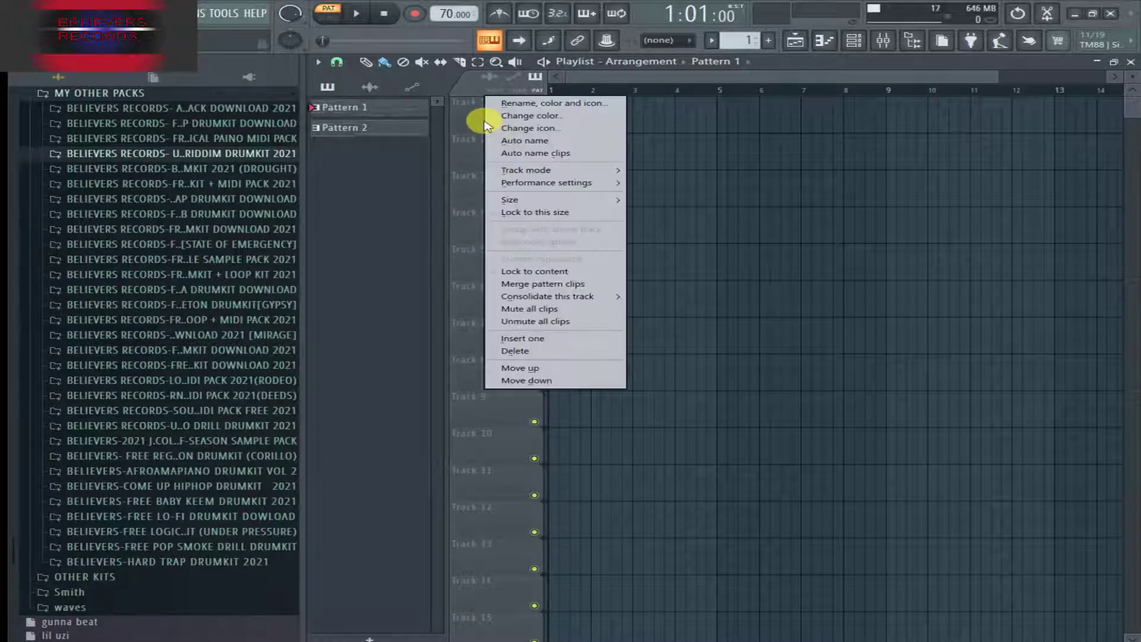
{"action": "left_click", "coordinate": [523, 104]}
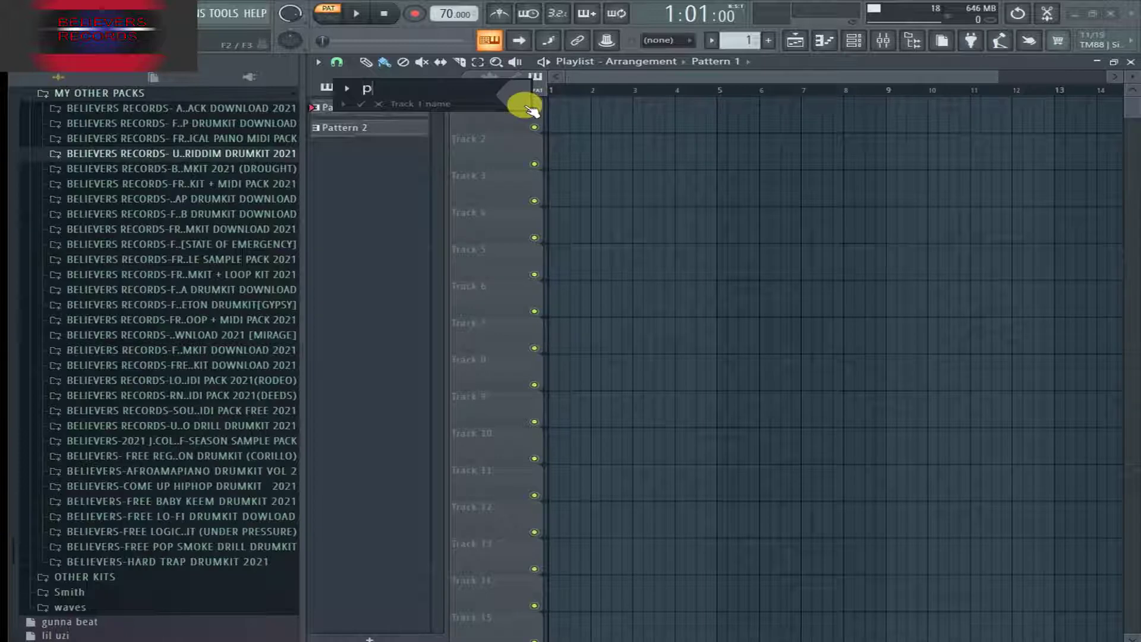
{"action": "type", "text": "piano"}
{"action": "key", "text": "Return"}
Step: Rename playlist Track 2 as "pad"
{"action": "right_click", "coordinate": [504, 133]}
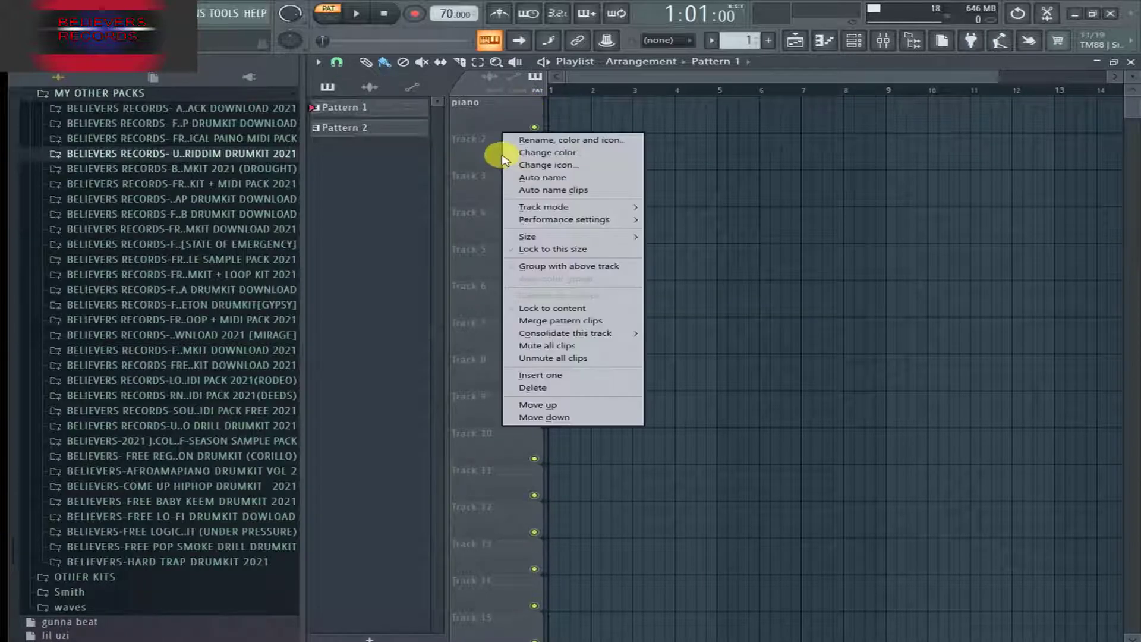
{"action": "left_click", "coordinate": [518, 140]}
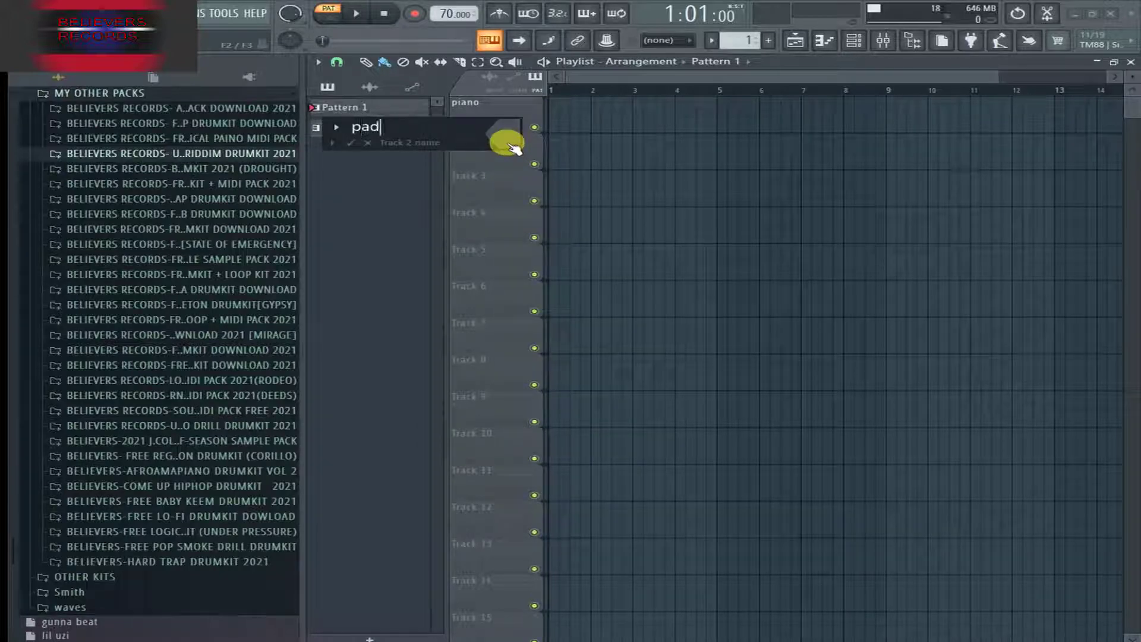
{"action": "type", "text": "pad"}
{"action": "key", "text": "Return"}
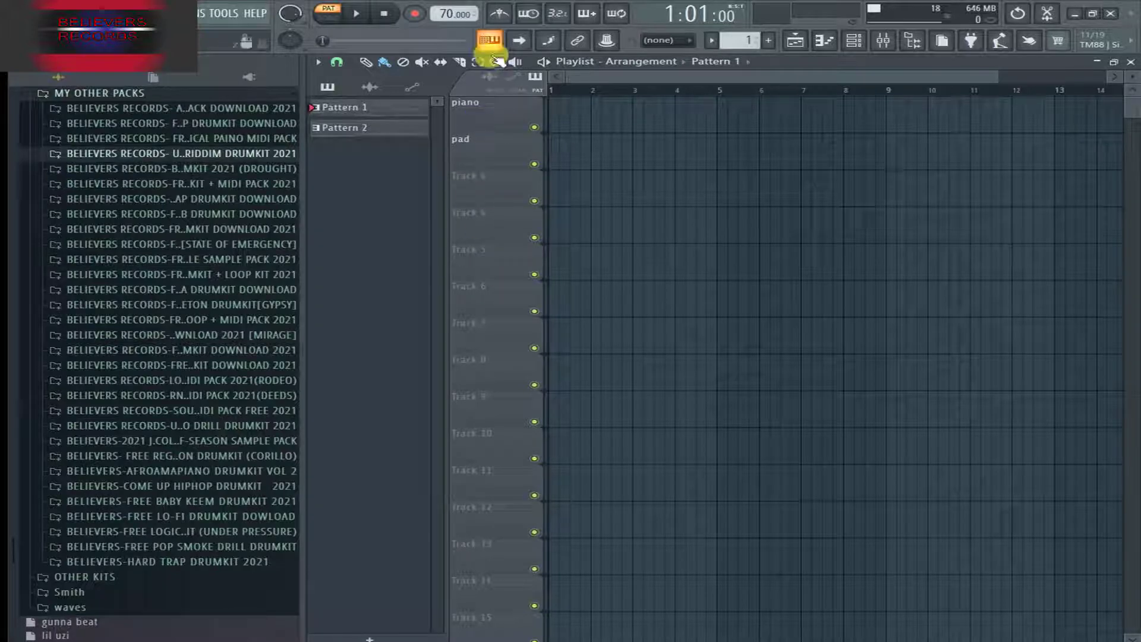
Step: Change the color of the piano track in the playlist to green
{"action": "right_click", "coordinate": [497, 122]}
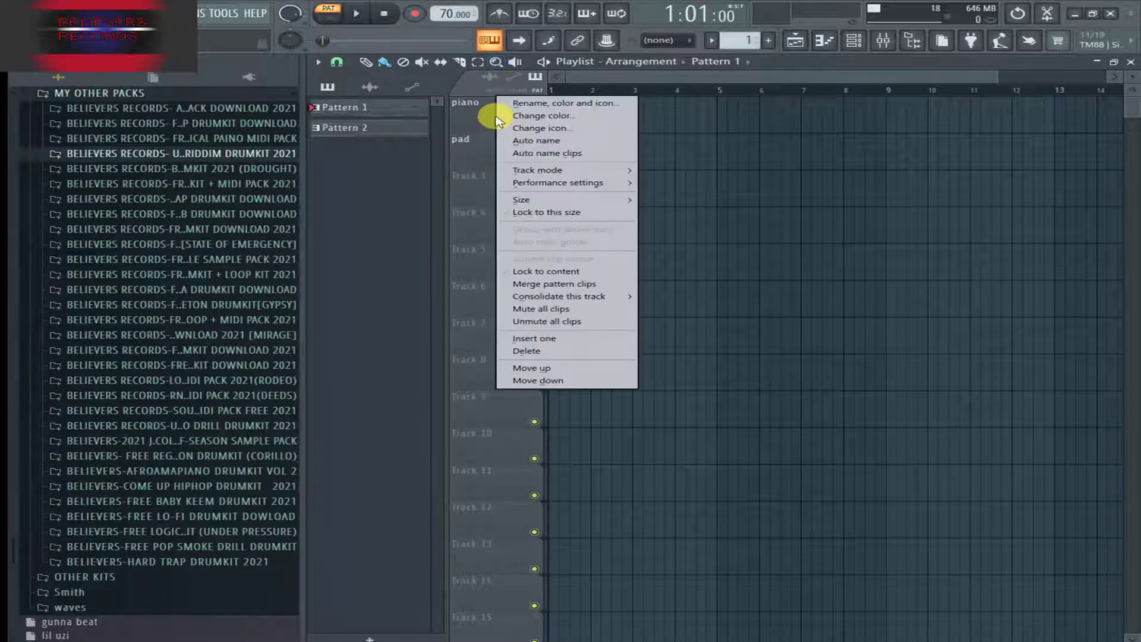
{"action": "left_click", "coordinate": [529, 103]}
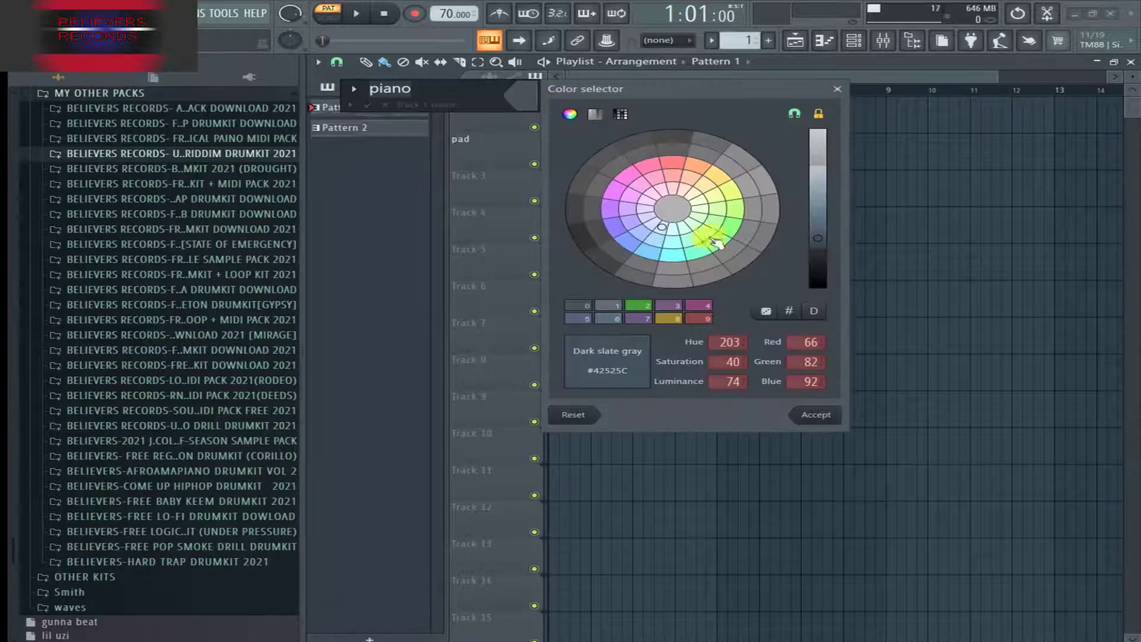
{"action": "left_click", "coordinate": [729, 226]}
{"action": "left_click", "coordinate": [823, 416]}
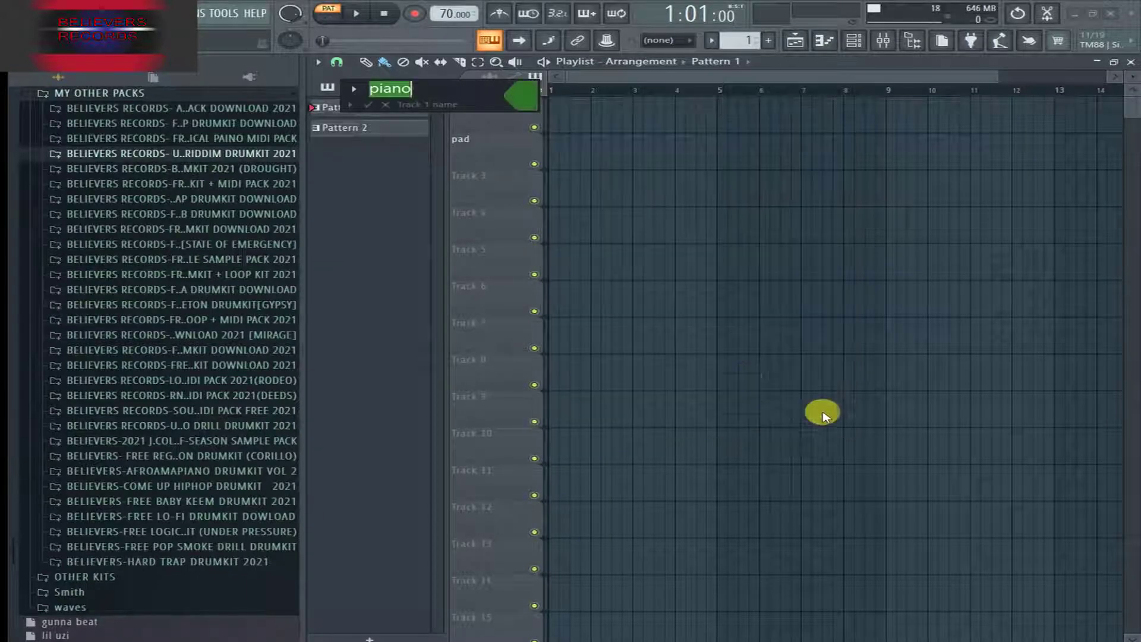
{"action": "key", "text": "Return"}
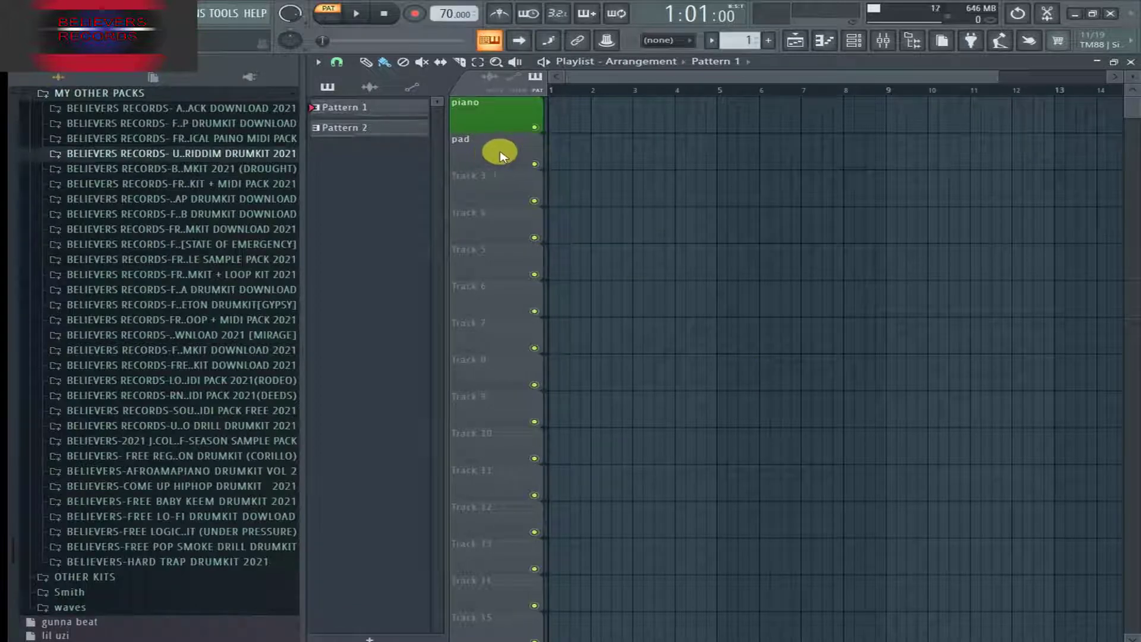
Step: Show the mixer and load Fruity Parametric EQ 2 into the first effect slot of the Master track
{"action": "left_click", "coordinate": [883, 40]}
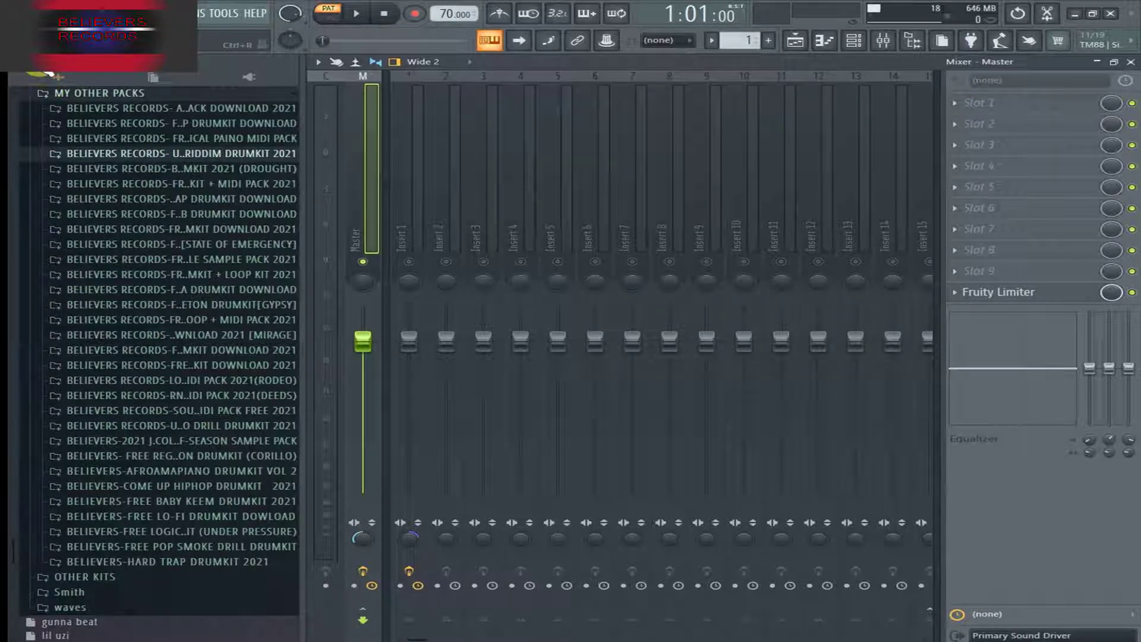
{"action": "left_click", "coordinate": [958, 104]}
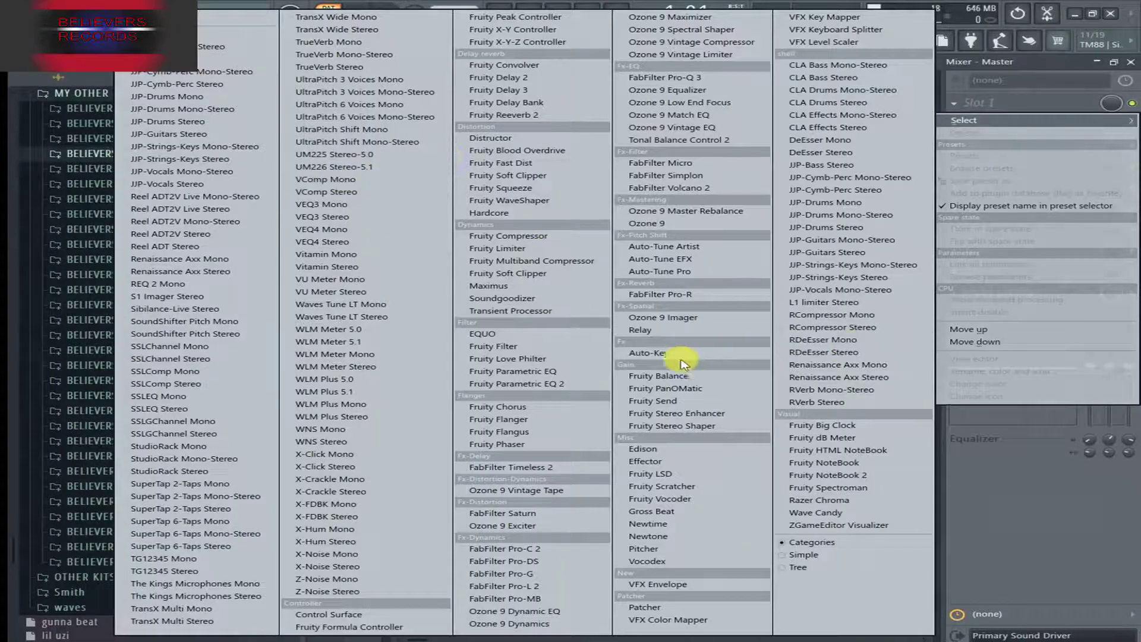
{"action": "left_click", "coordinate": [1030, 65]}
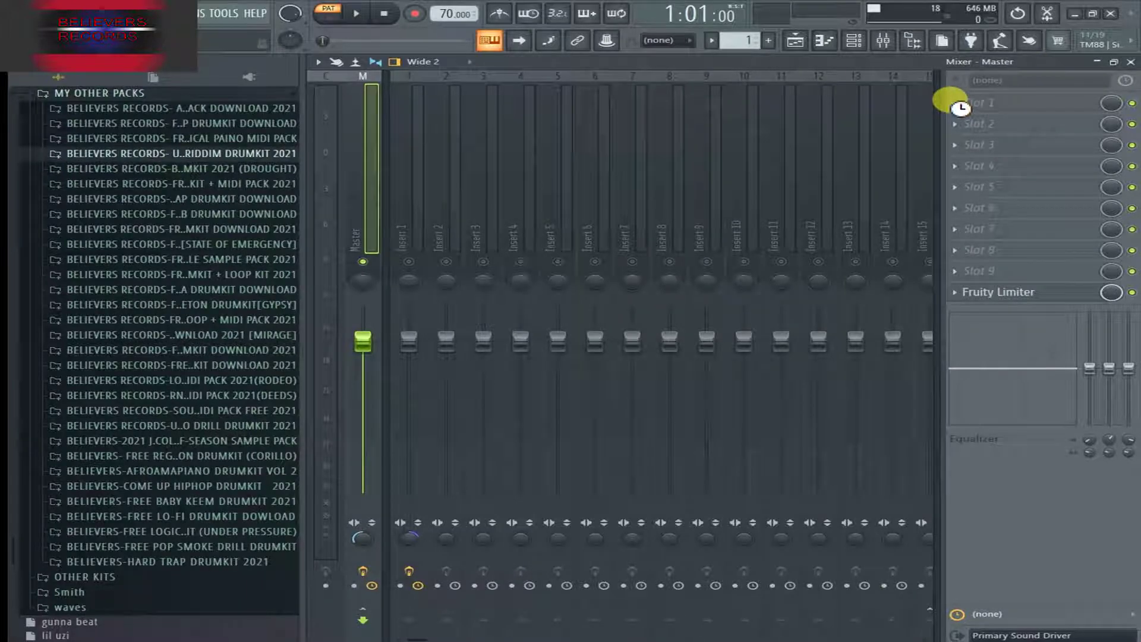
{"action": "left_click", "coordinate": [959, 107]}
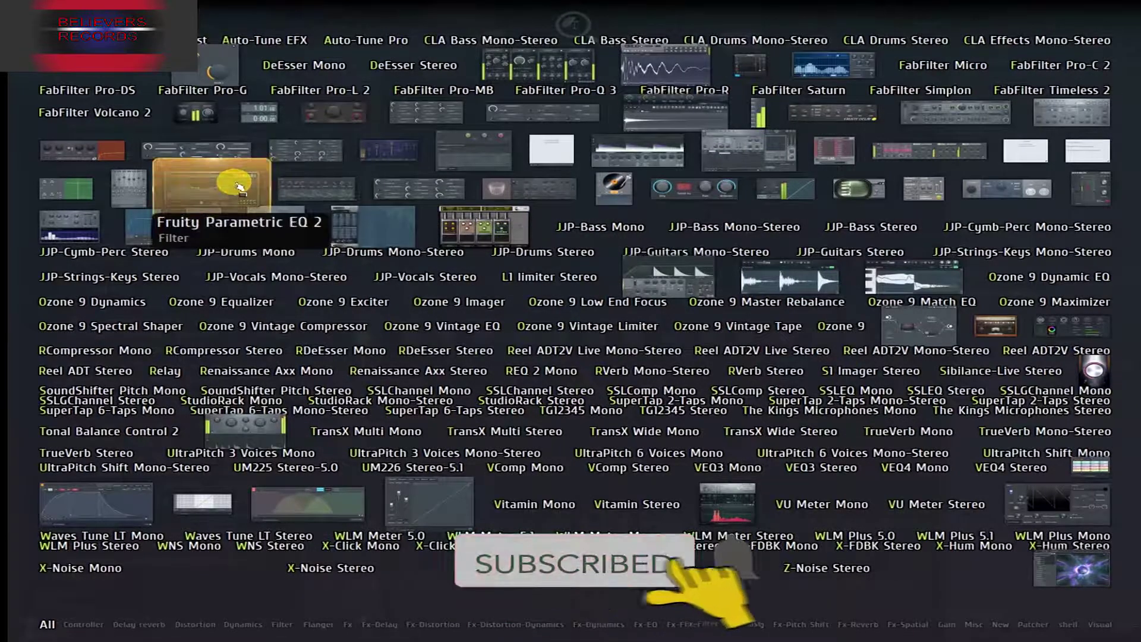
{"action": "left_click", "coordinate": [238, 185]}
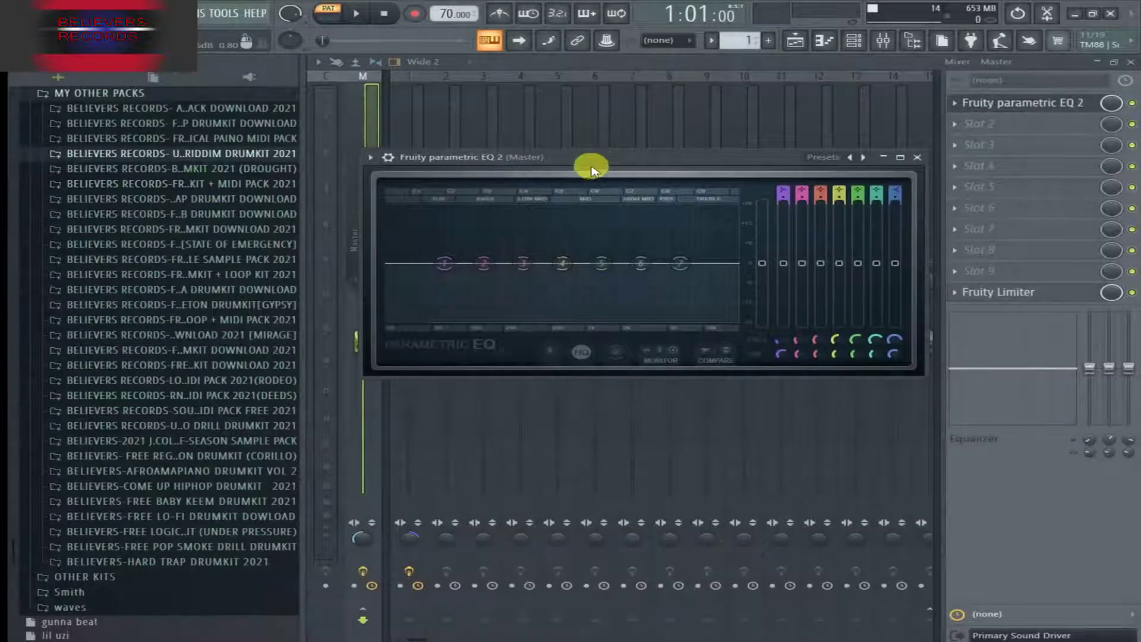
Step: Move the Fruity Parametric EQ 2 window higher over the mixer, examine its frequency bands, and close it
{"action": "left_click_drag", "start_coordinate": [591, 168], "coordinate": [612, 112]}
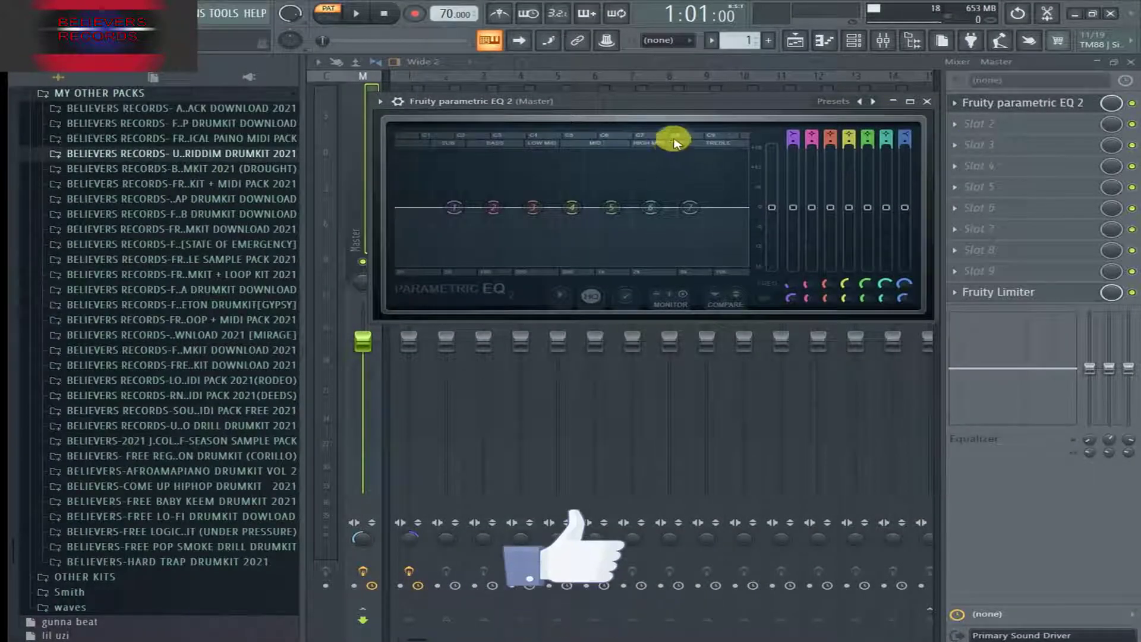
{"action": "left_click_drag", "start_coordinate": [622, 99], "coordinate": [616, 70]}
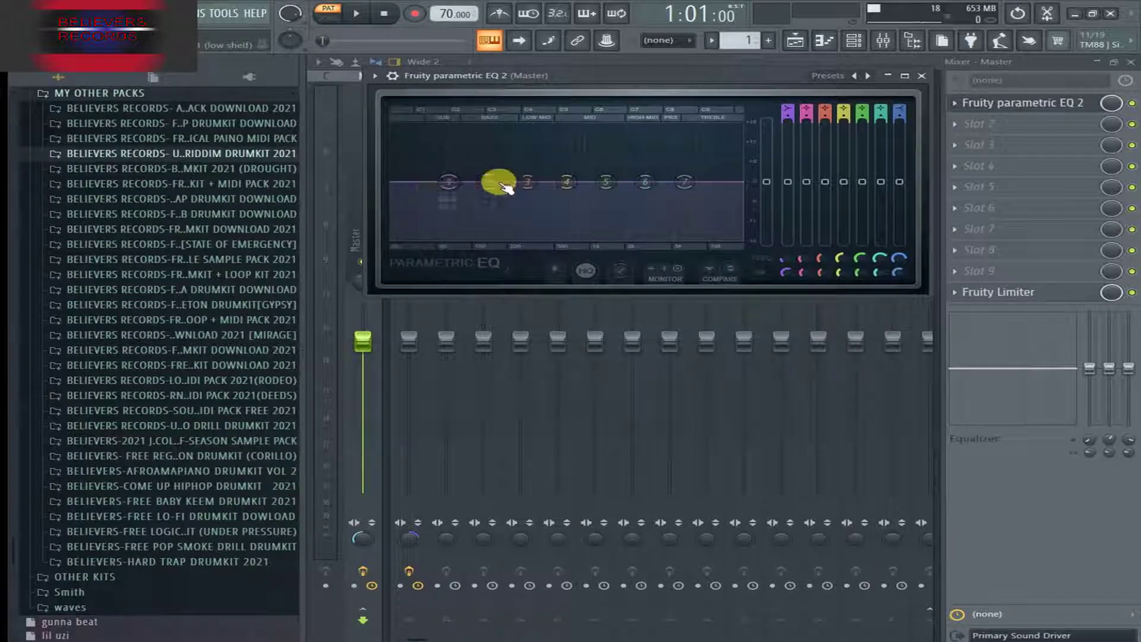
{"action": "mouse_move", "coordinate": [507, 187]}
{"action": "left_mouse_down"}
{"action": "mouse_move", "coordinate": [562, 191]}
{"action": "mouse_move", "coordinate": [459, 182]}
{"action": "mouse_move", "coordinate": [501, 181]}
{"action": "left_mouse_up"}
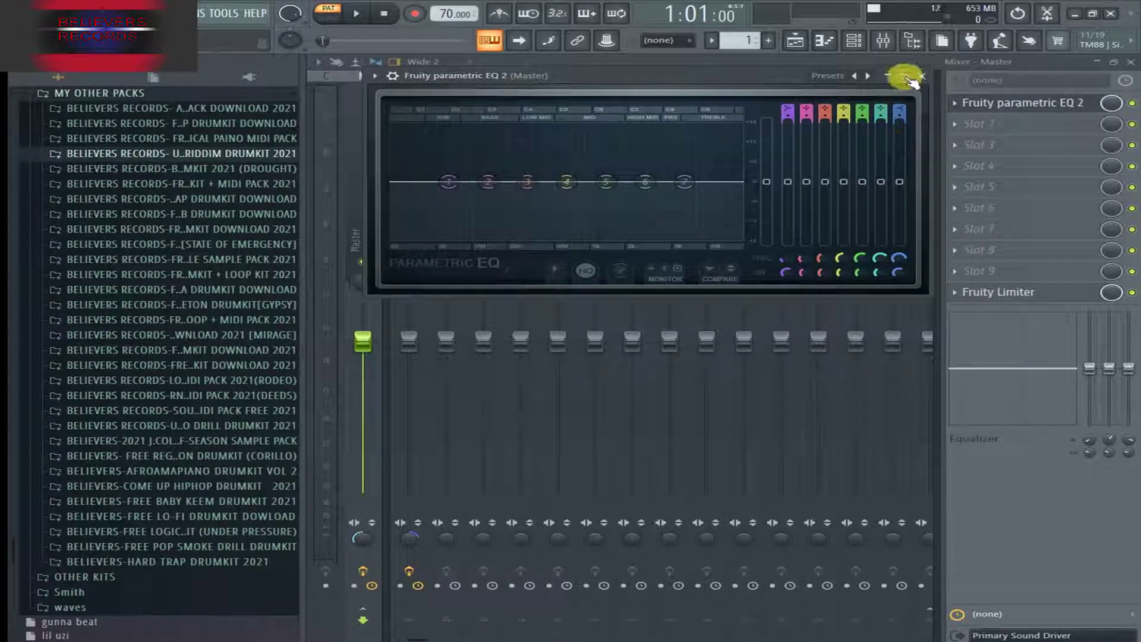
{"action": "left_click", "coordinate": [931, 78]}
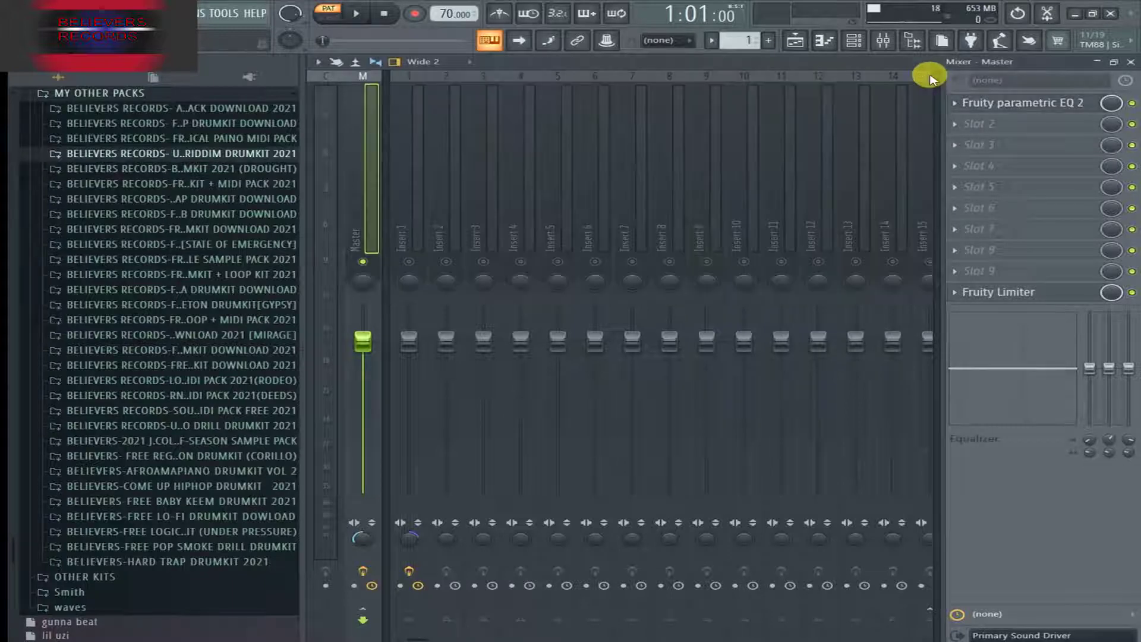